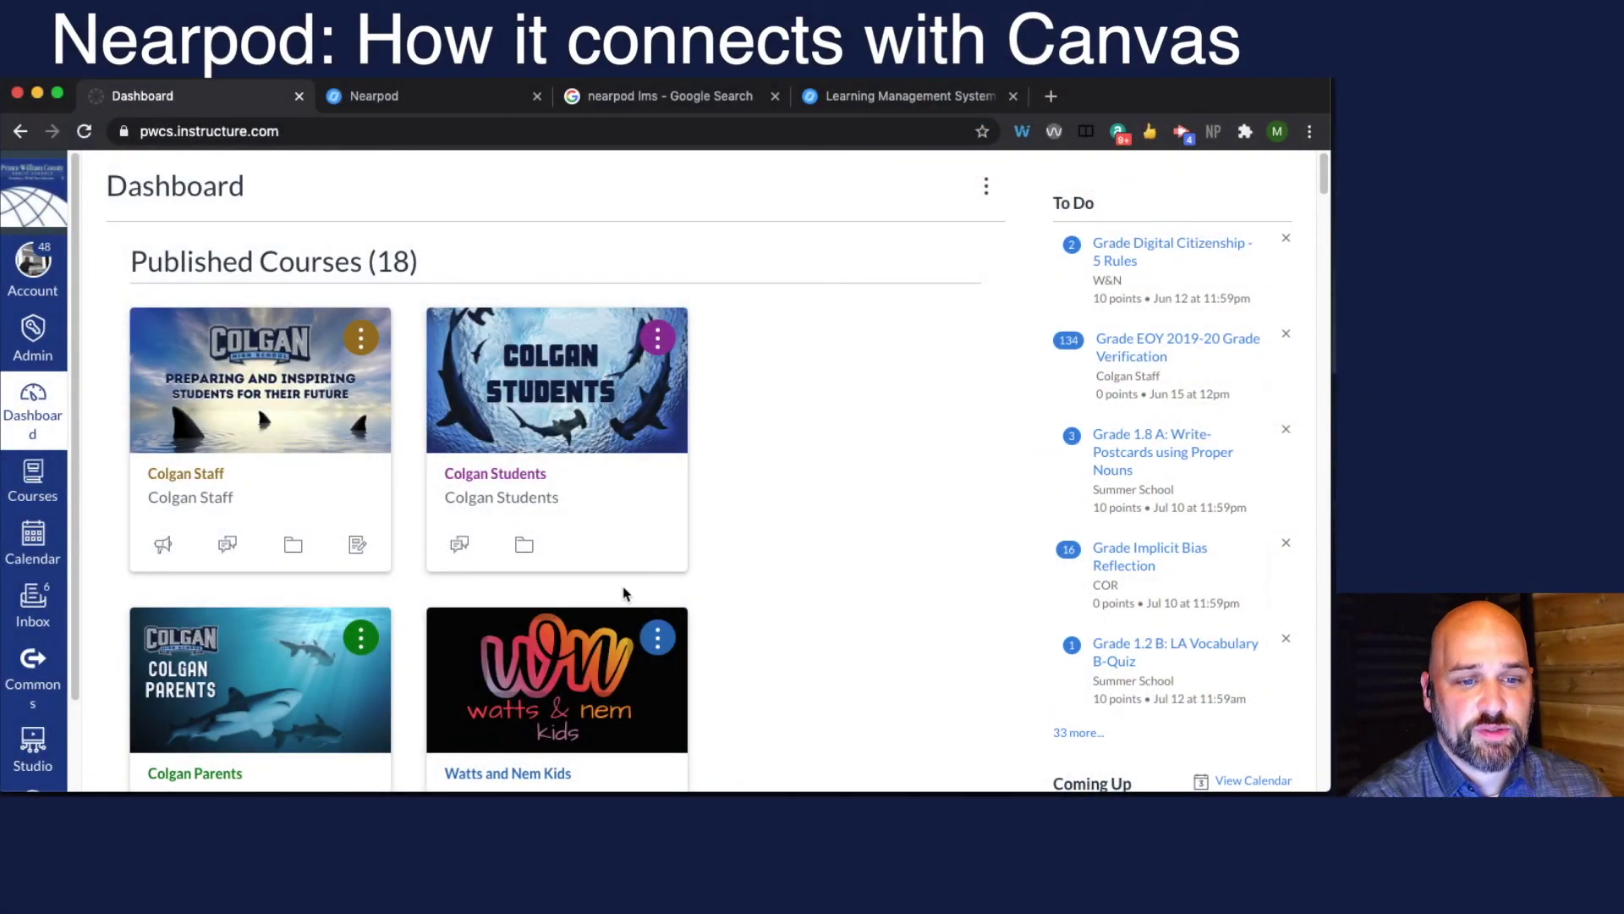
In Watts and Nem Kids Modules, start an External URL item in the Simple Sentences module.
scroll(627, 591, down, 2)
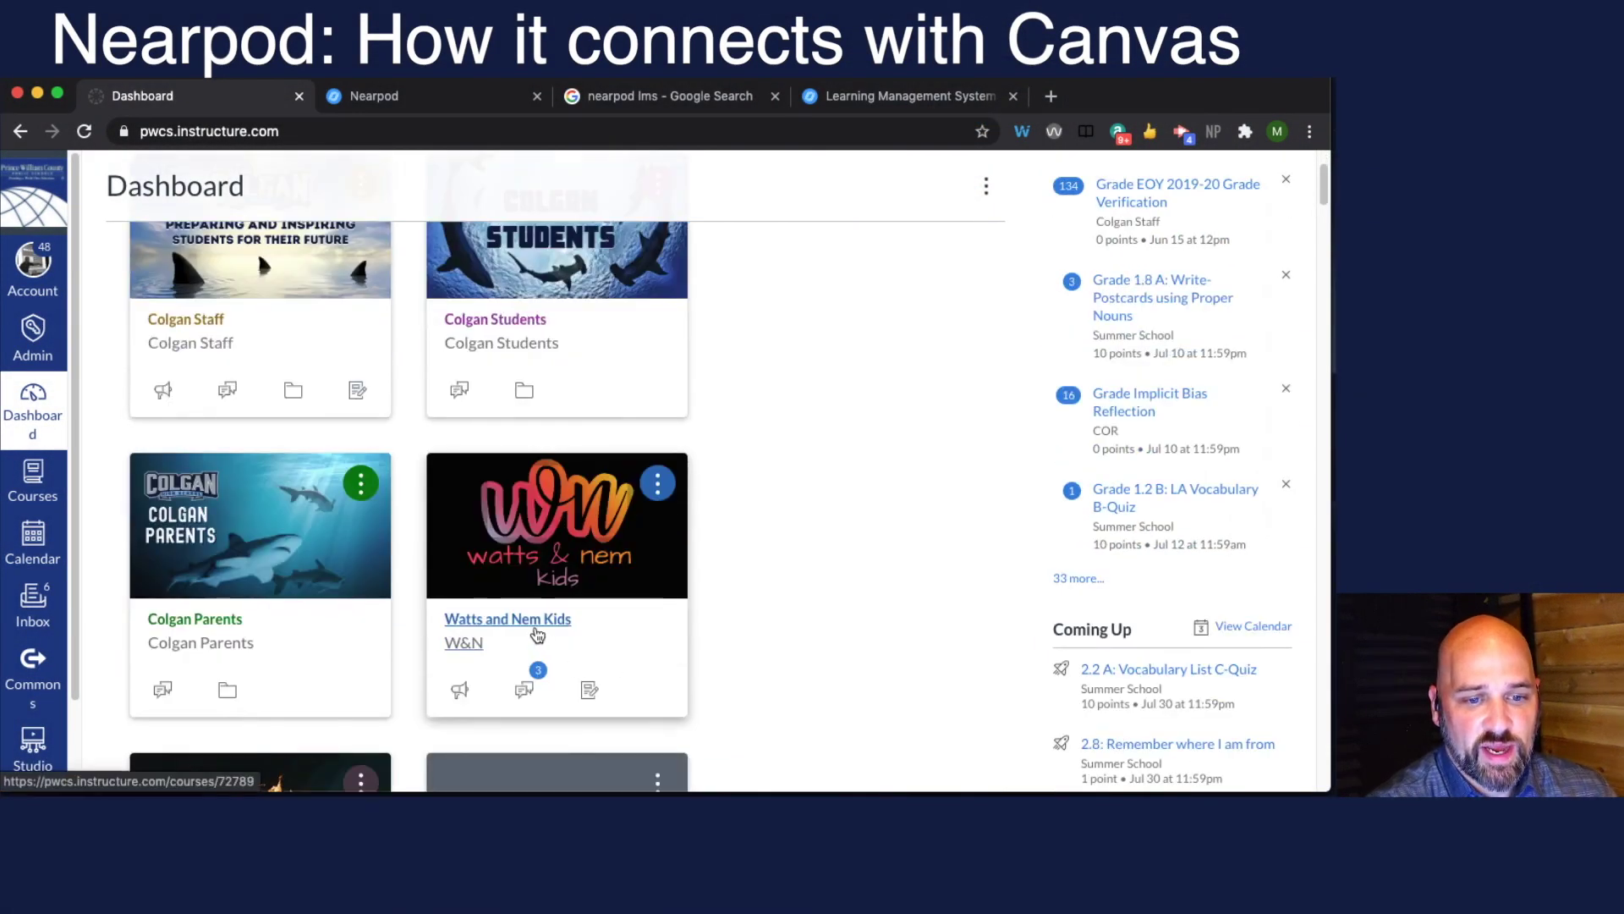
click(542, 640)
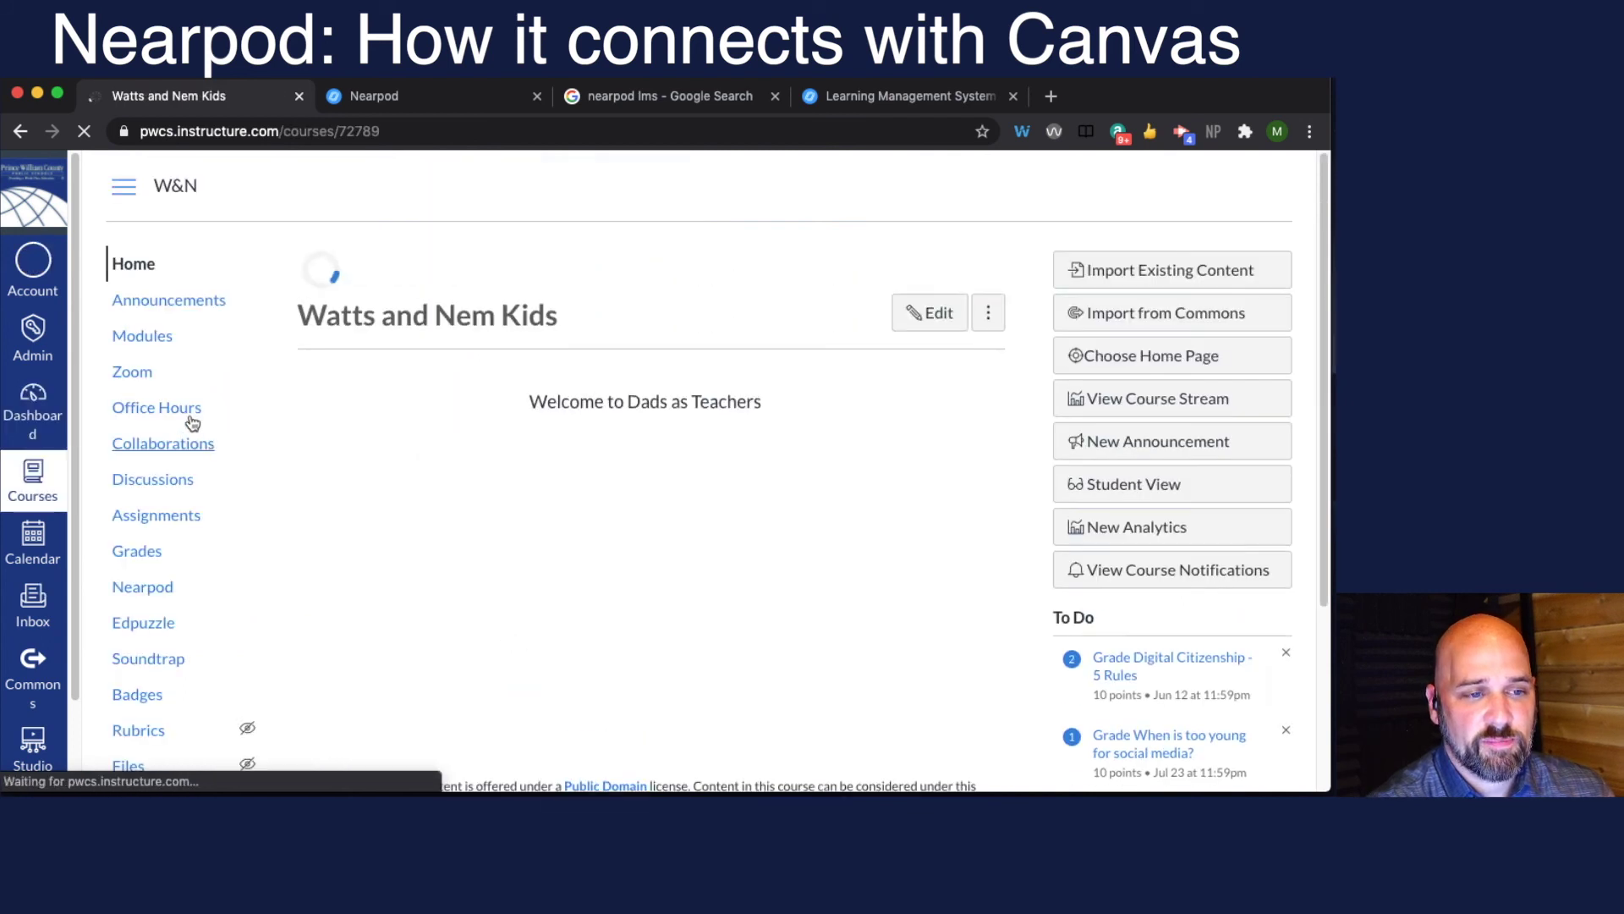
click(151, 342)
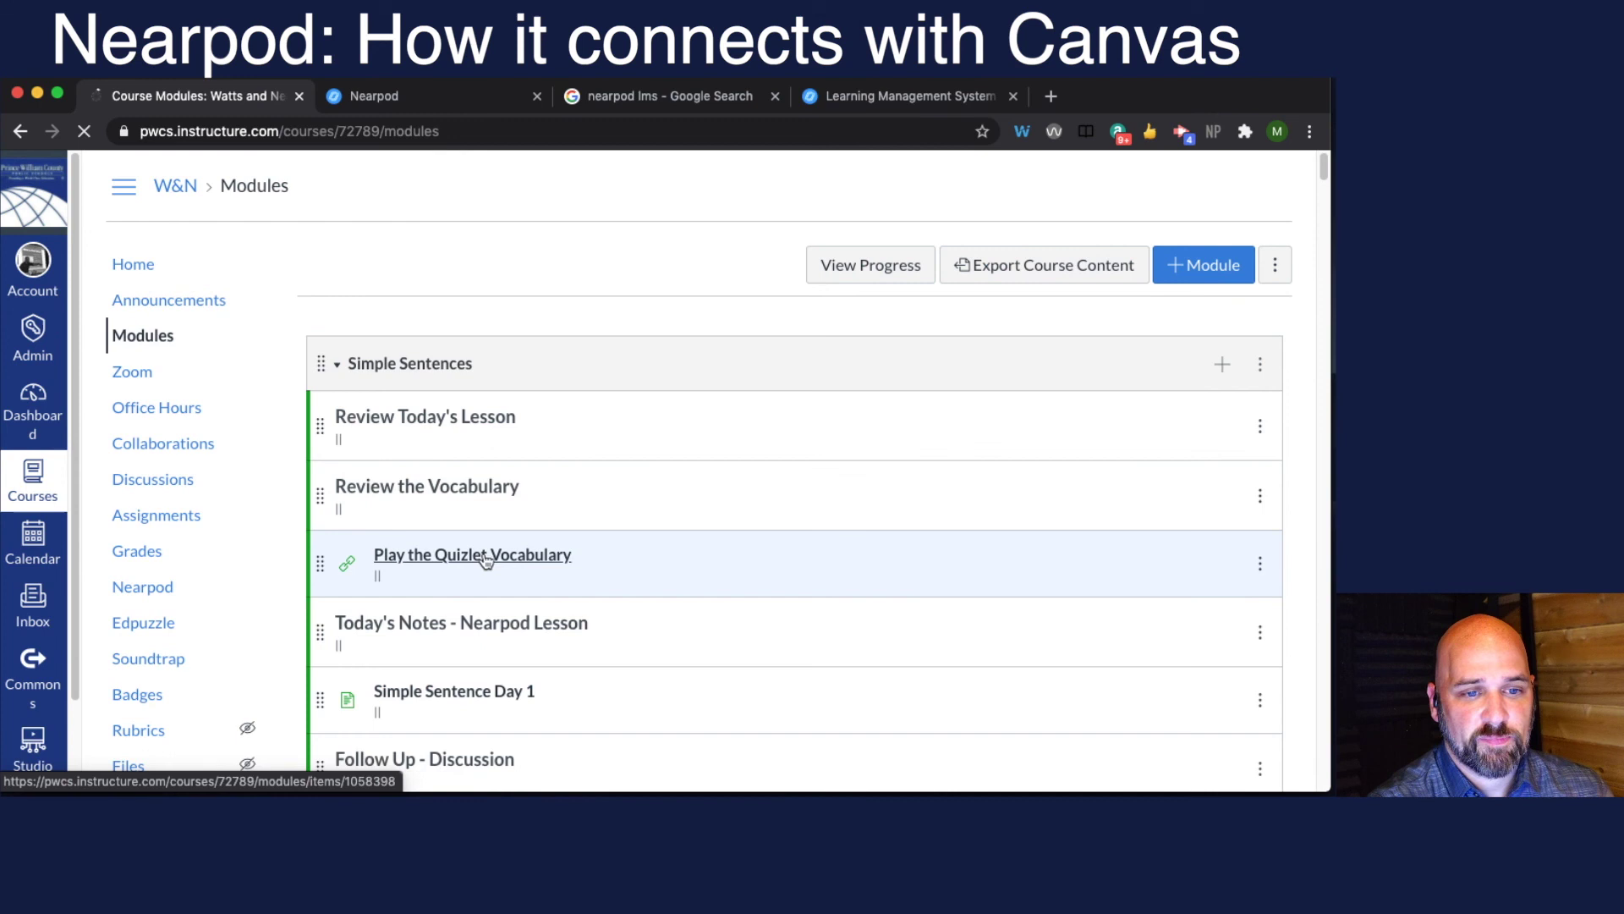
scroll(495, 558, down, 2)
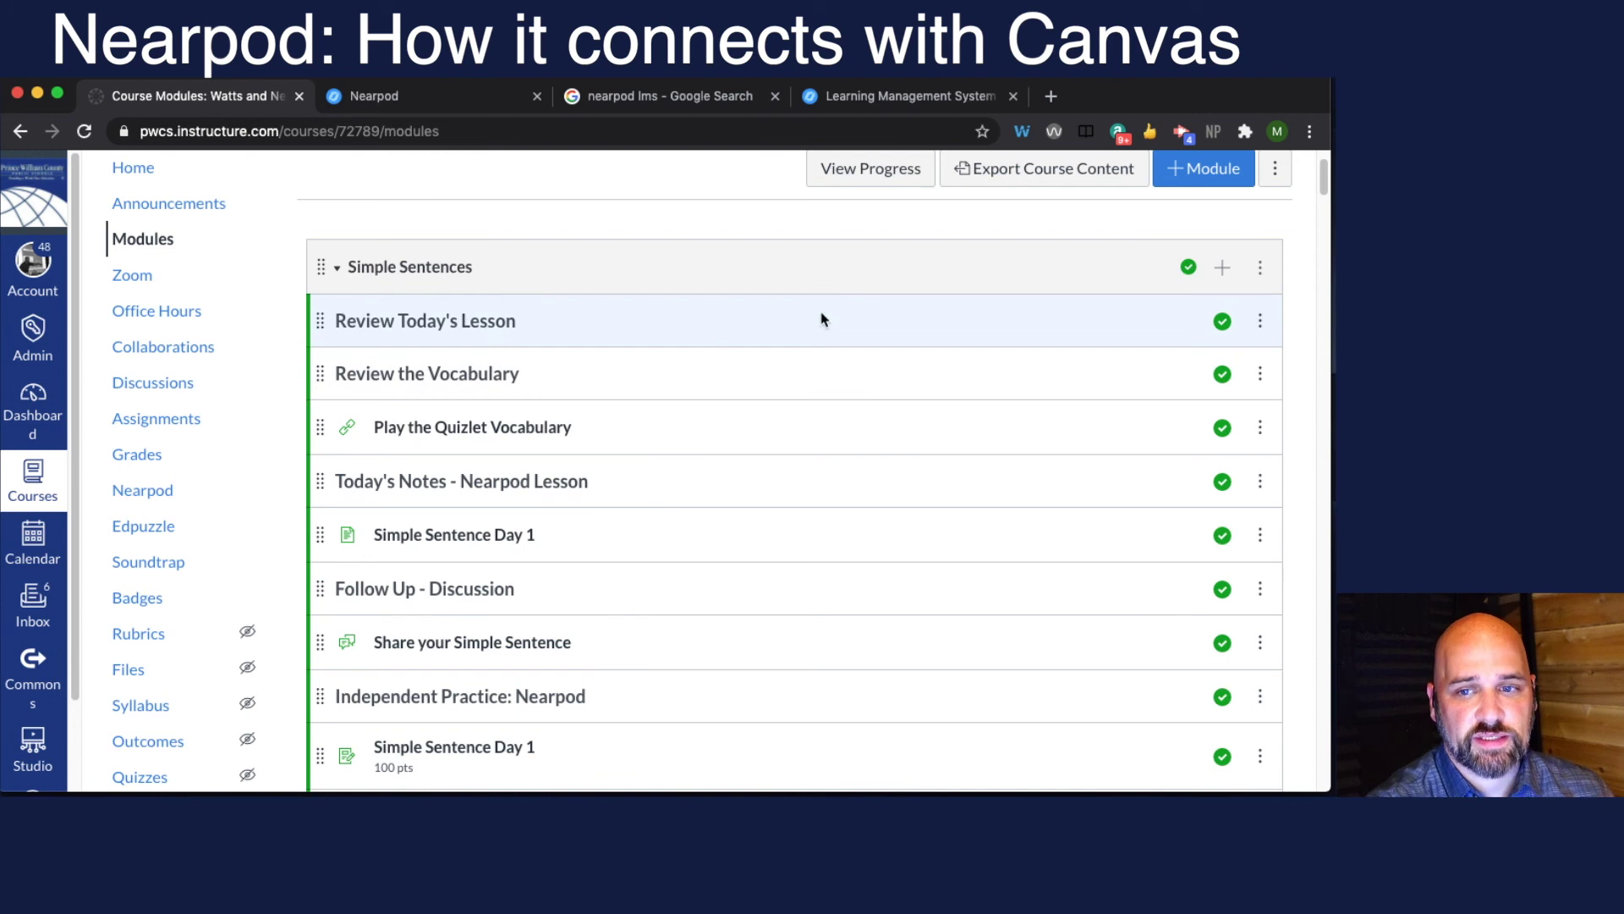
click(1224, 269)
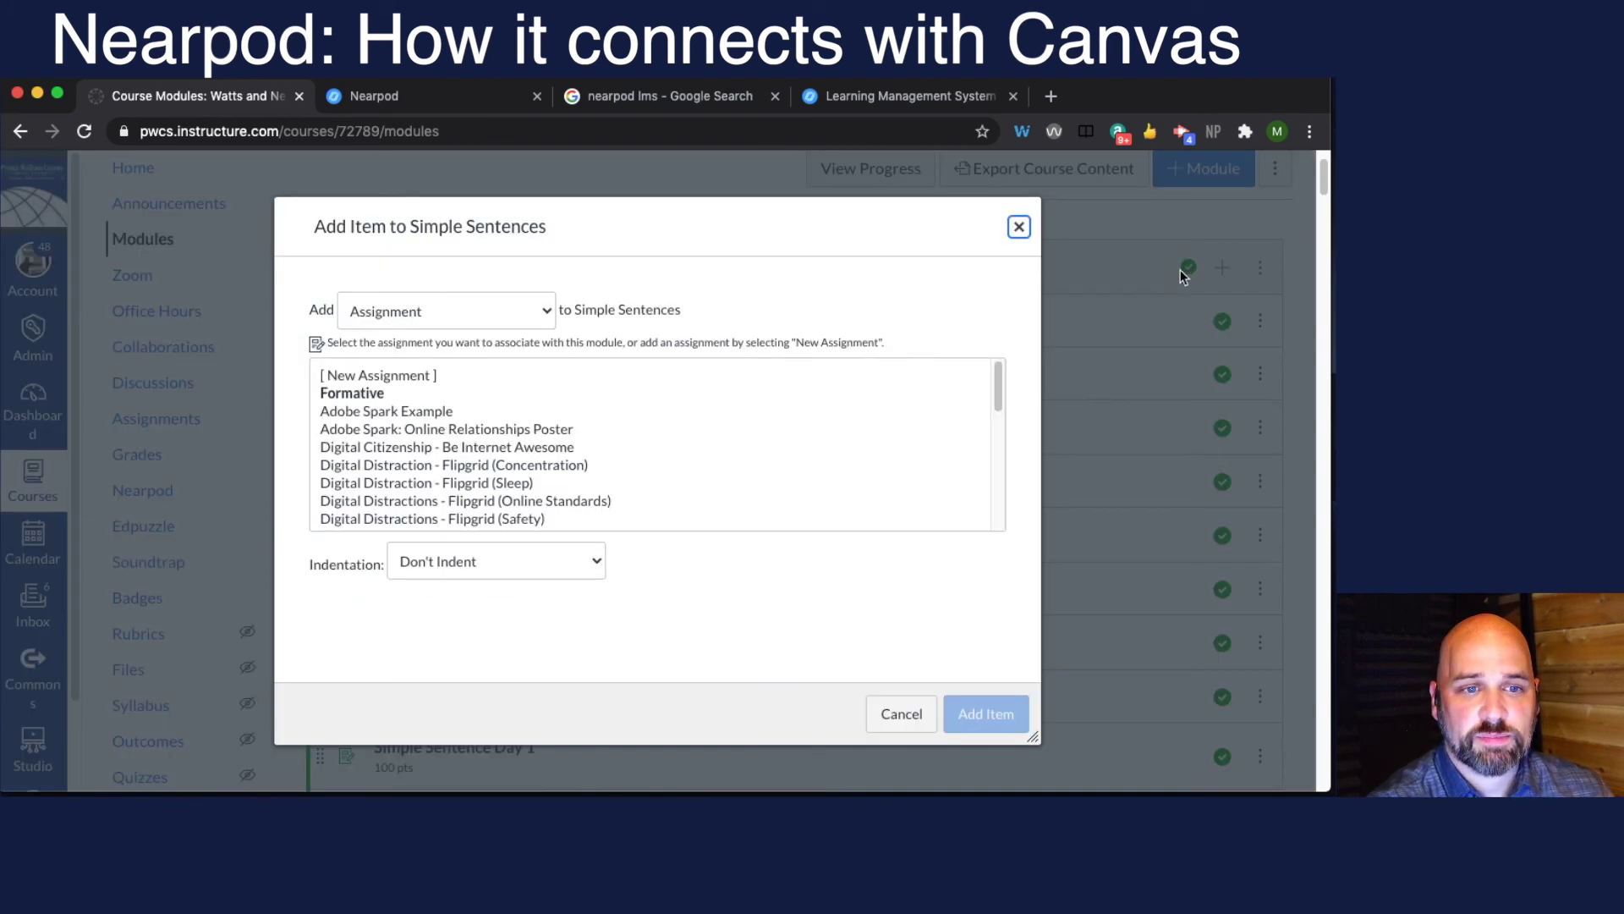
click(528, 311)
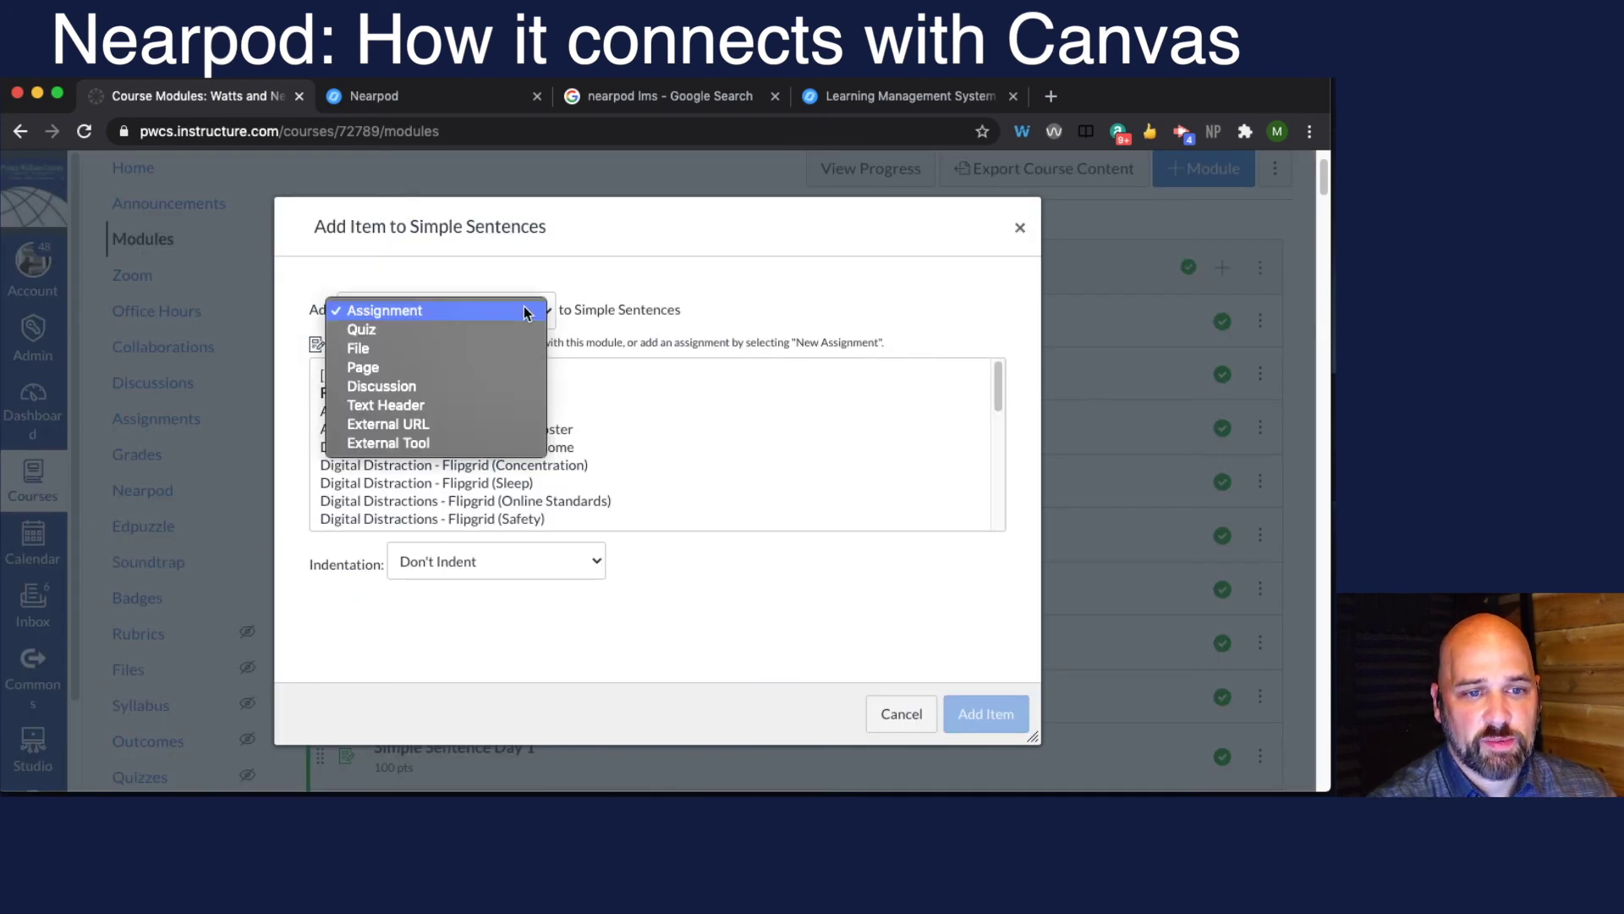
click(445, 423)
Launch a new student-paced Eng 10 Grammar Day 1 session and copy its share link.
click(479, 96)
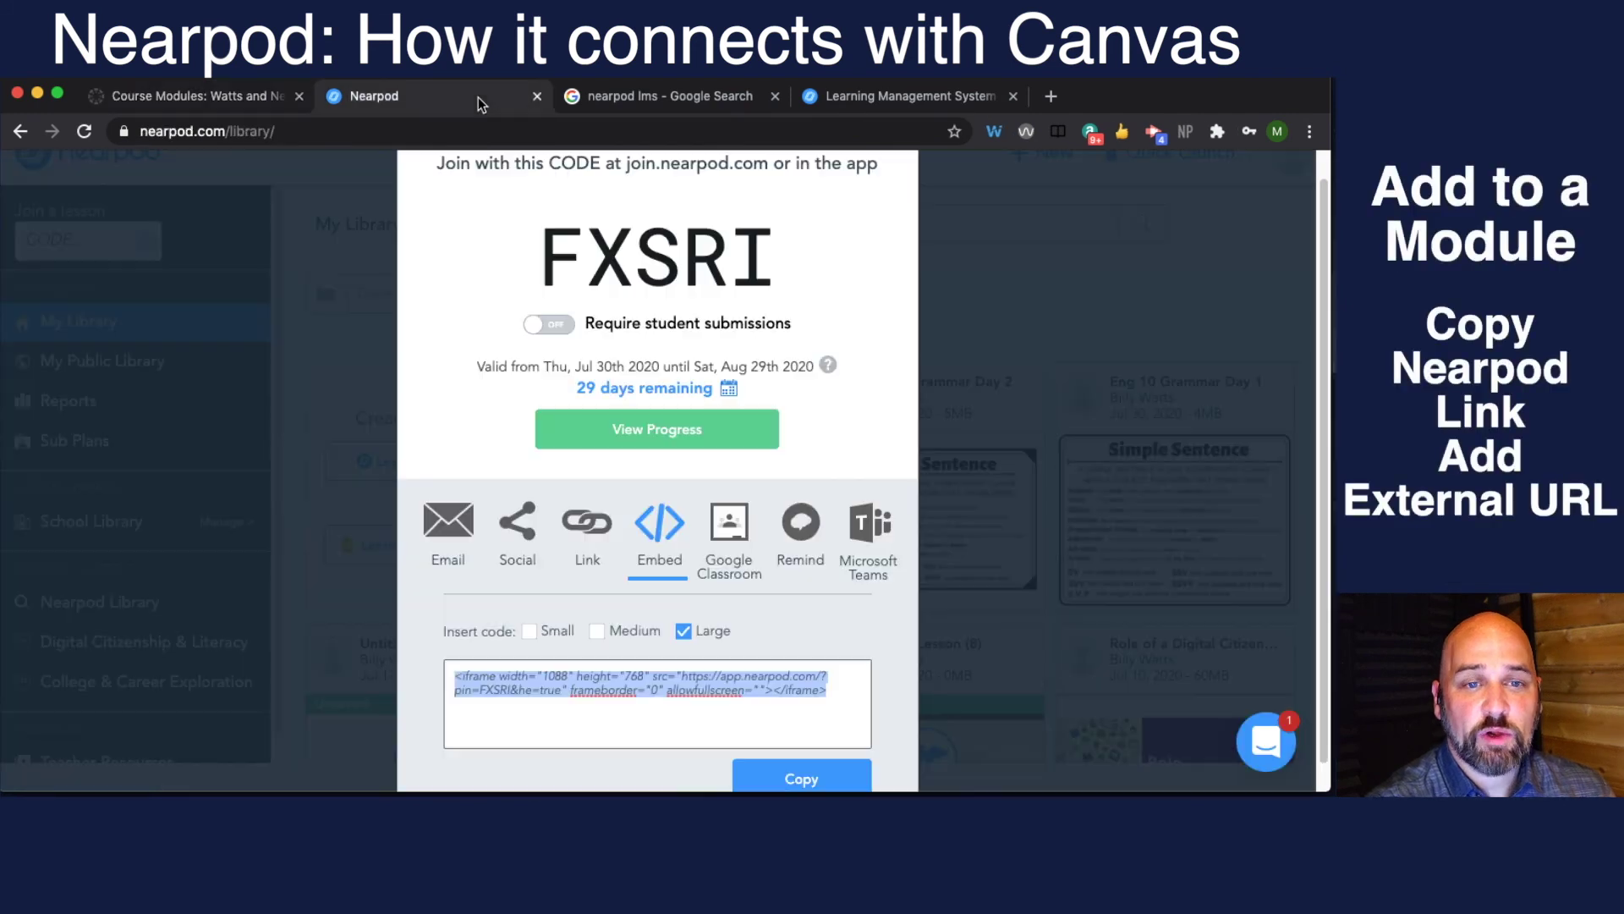
click(1070, 265)
mouse_move(943, 548)
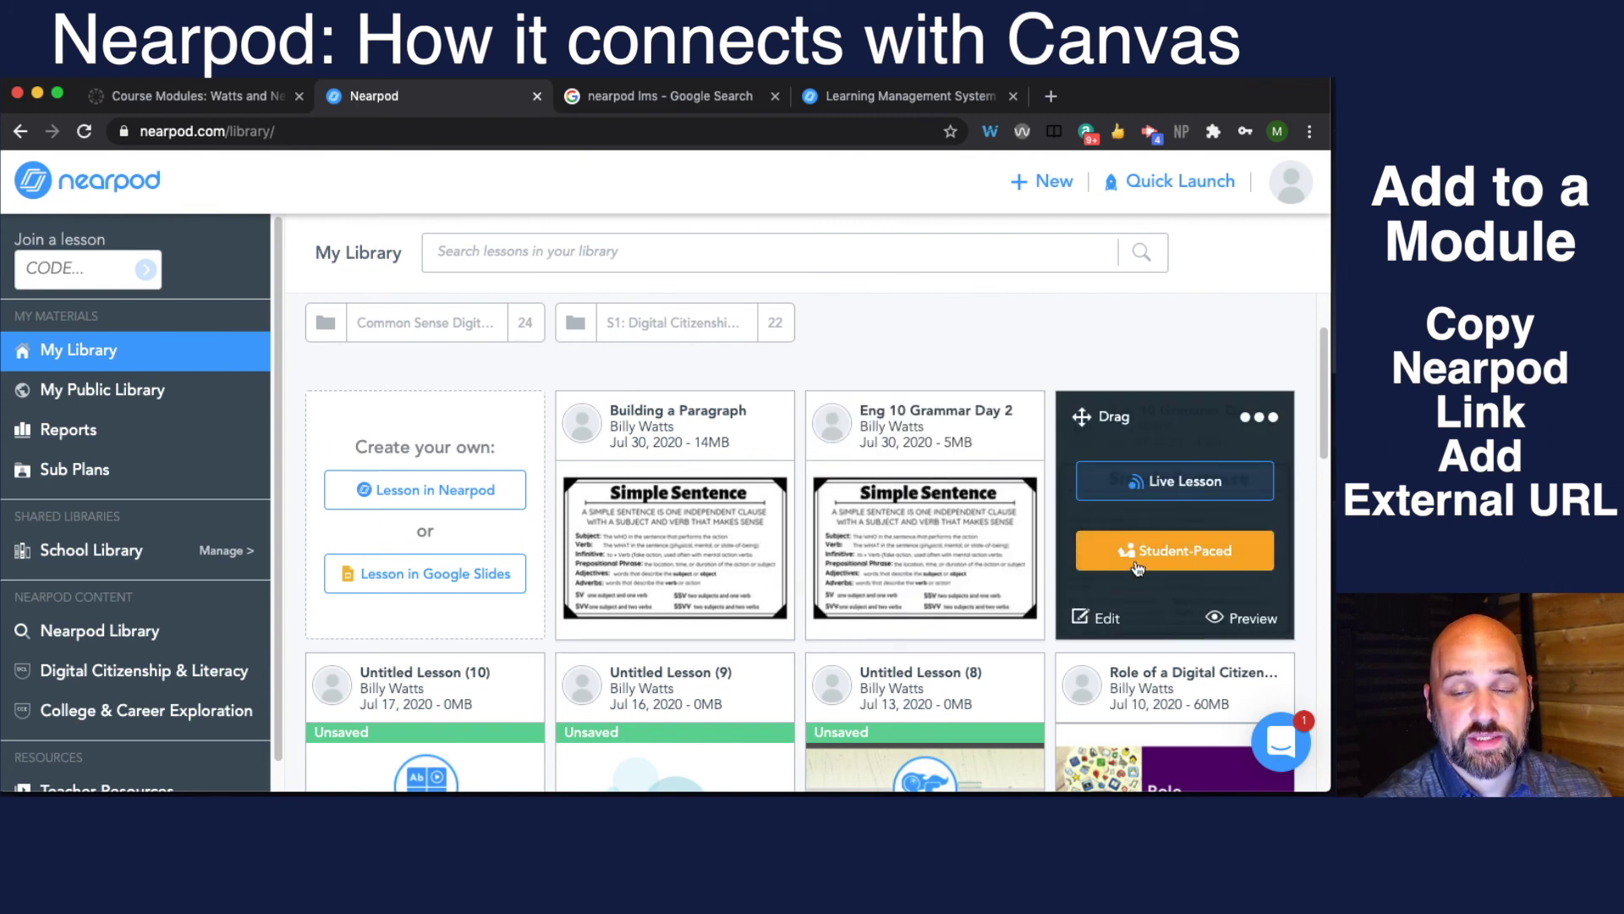
click(1134, 567)
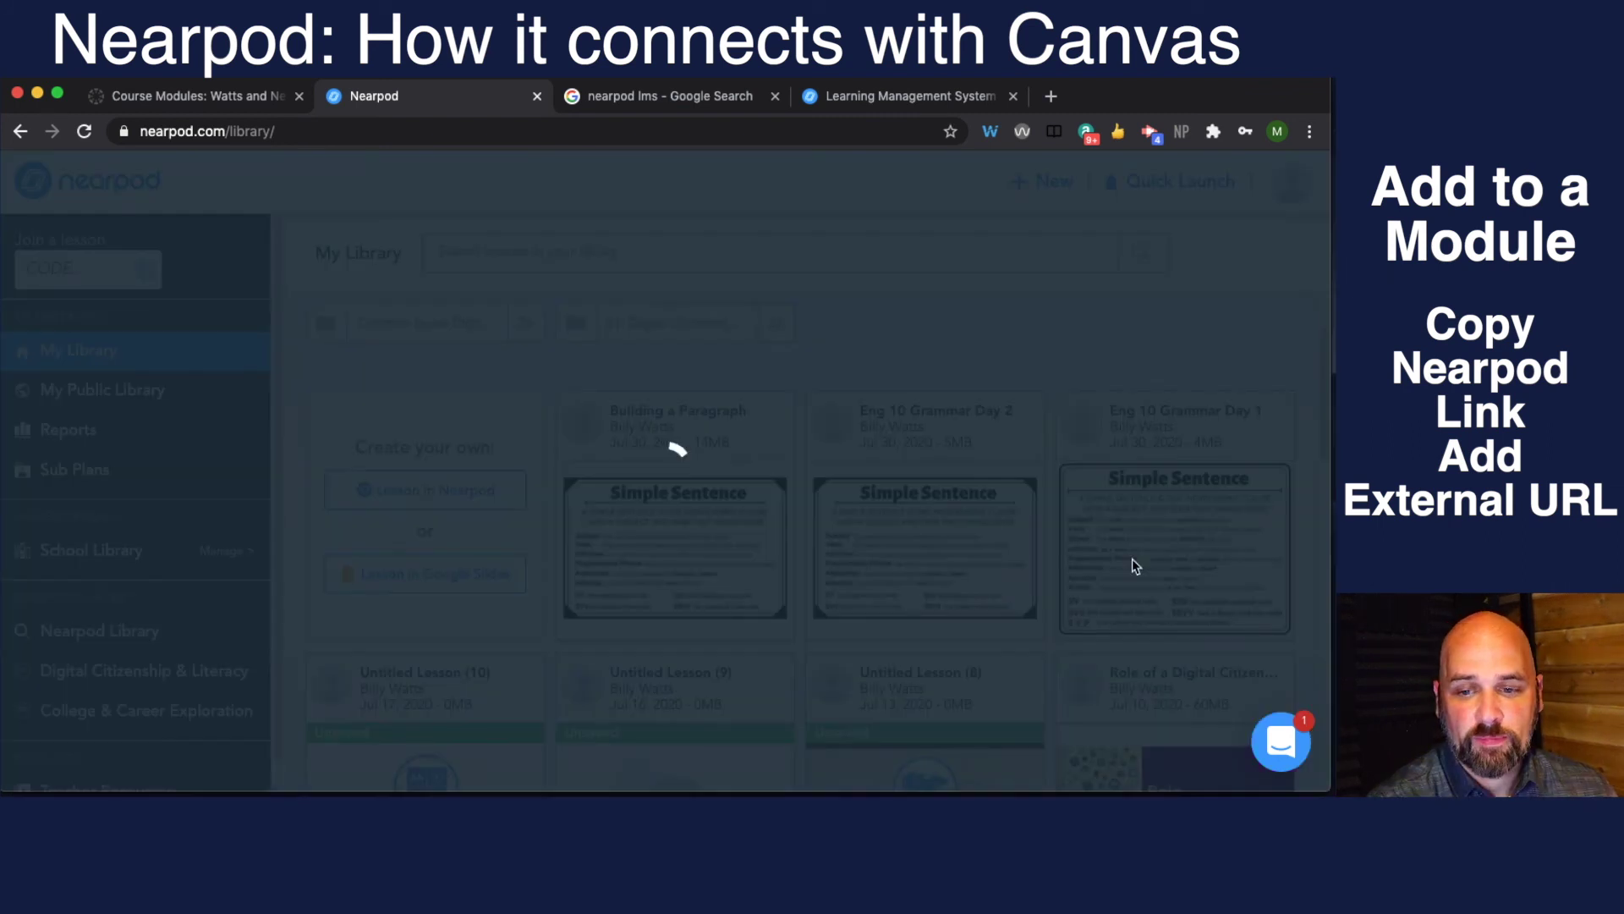
click(723, 296)
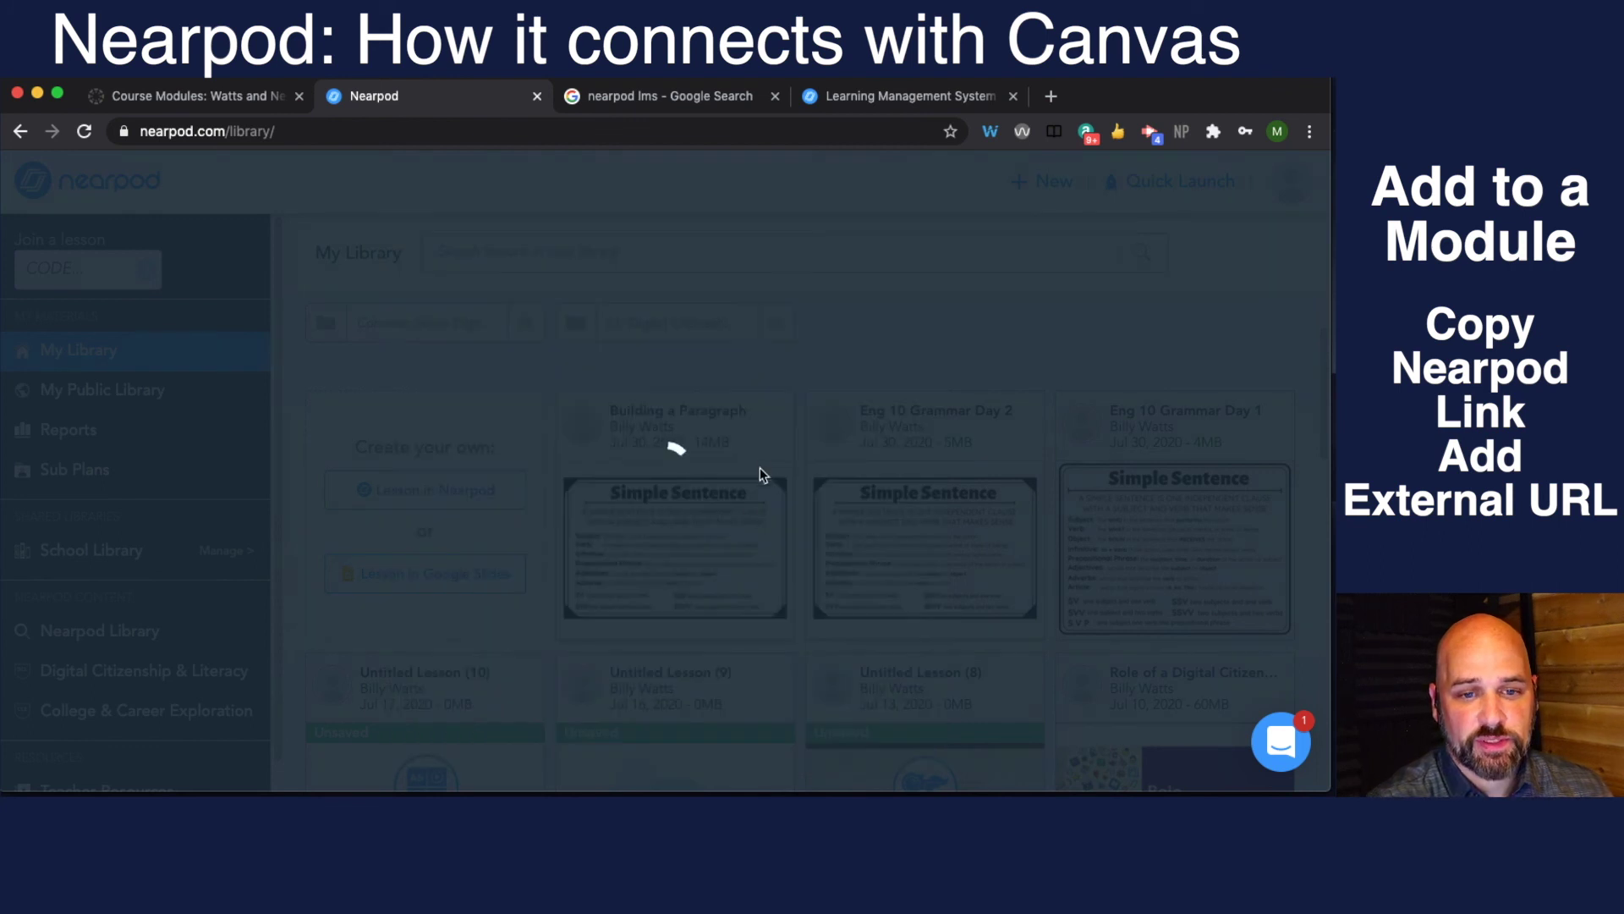
click(604, 633)
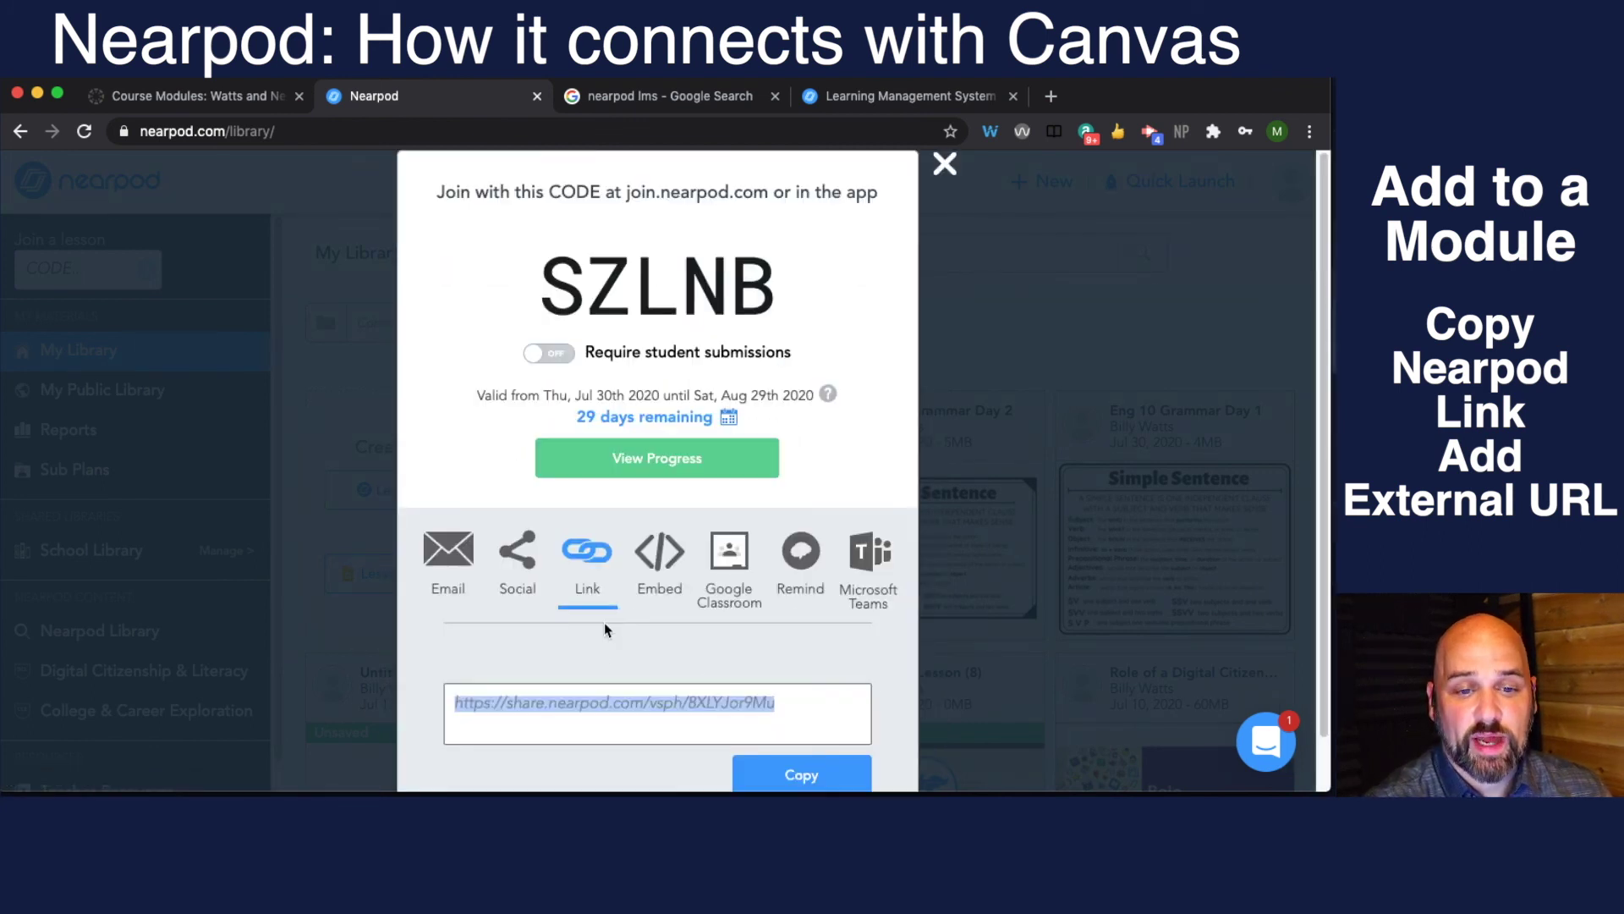
click(798, 772)
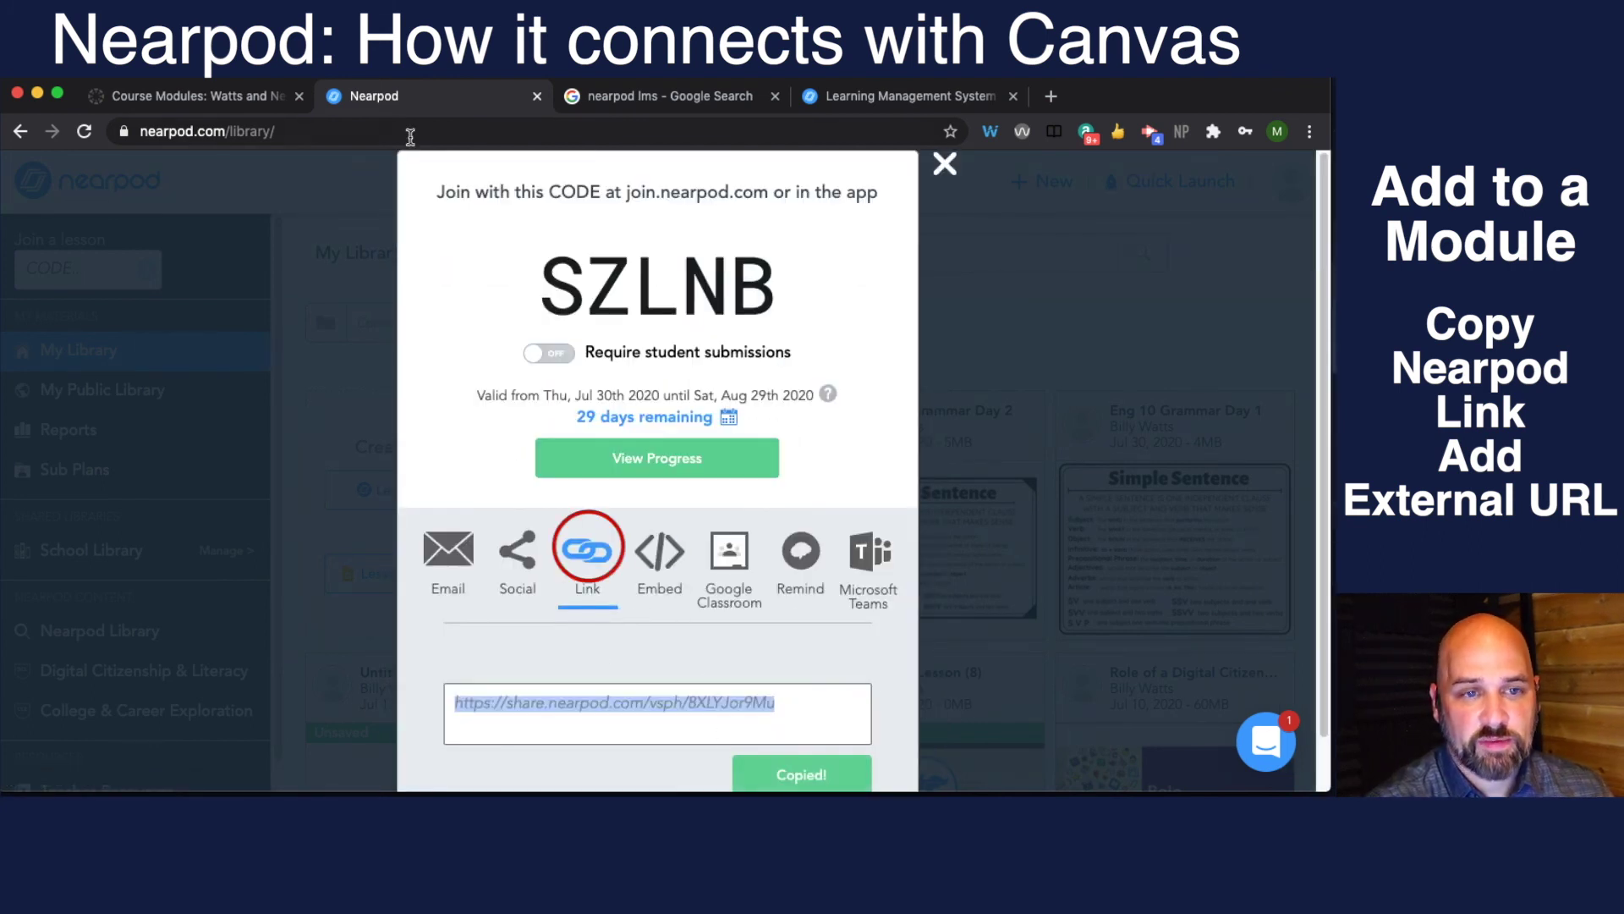
click(254, 99)
click(484, 369)
Paste the Nearpod link as the URL, name it 'Nearpod: Simple Sentences Day 1', and add it.
right_click(484, 370)
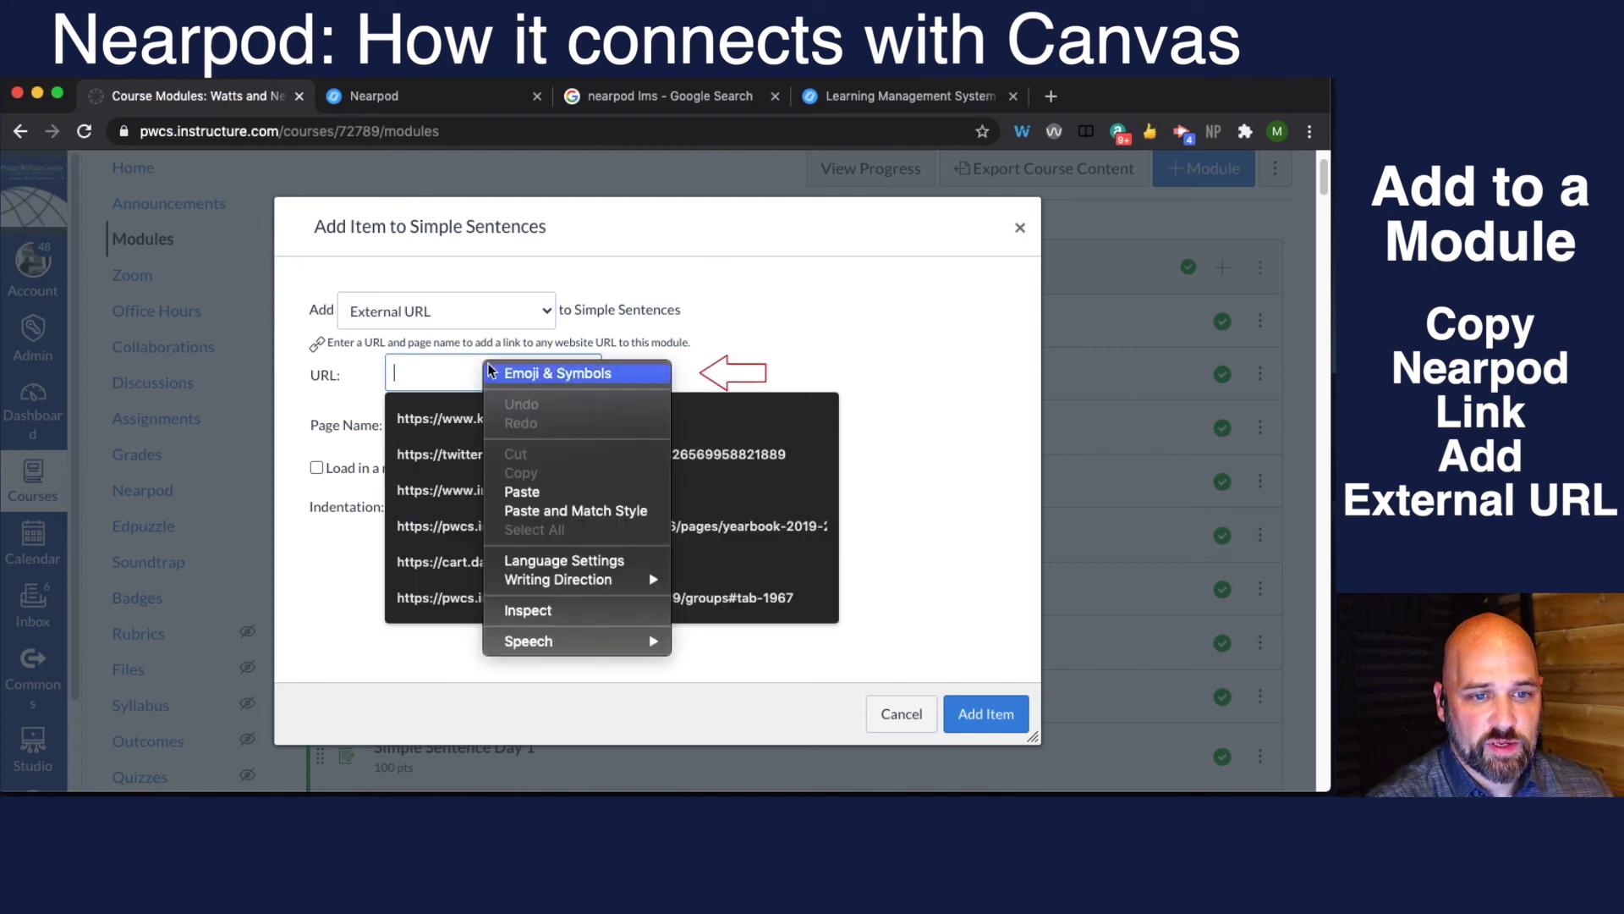
click(533, 489)
click(439, 433)
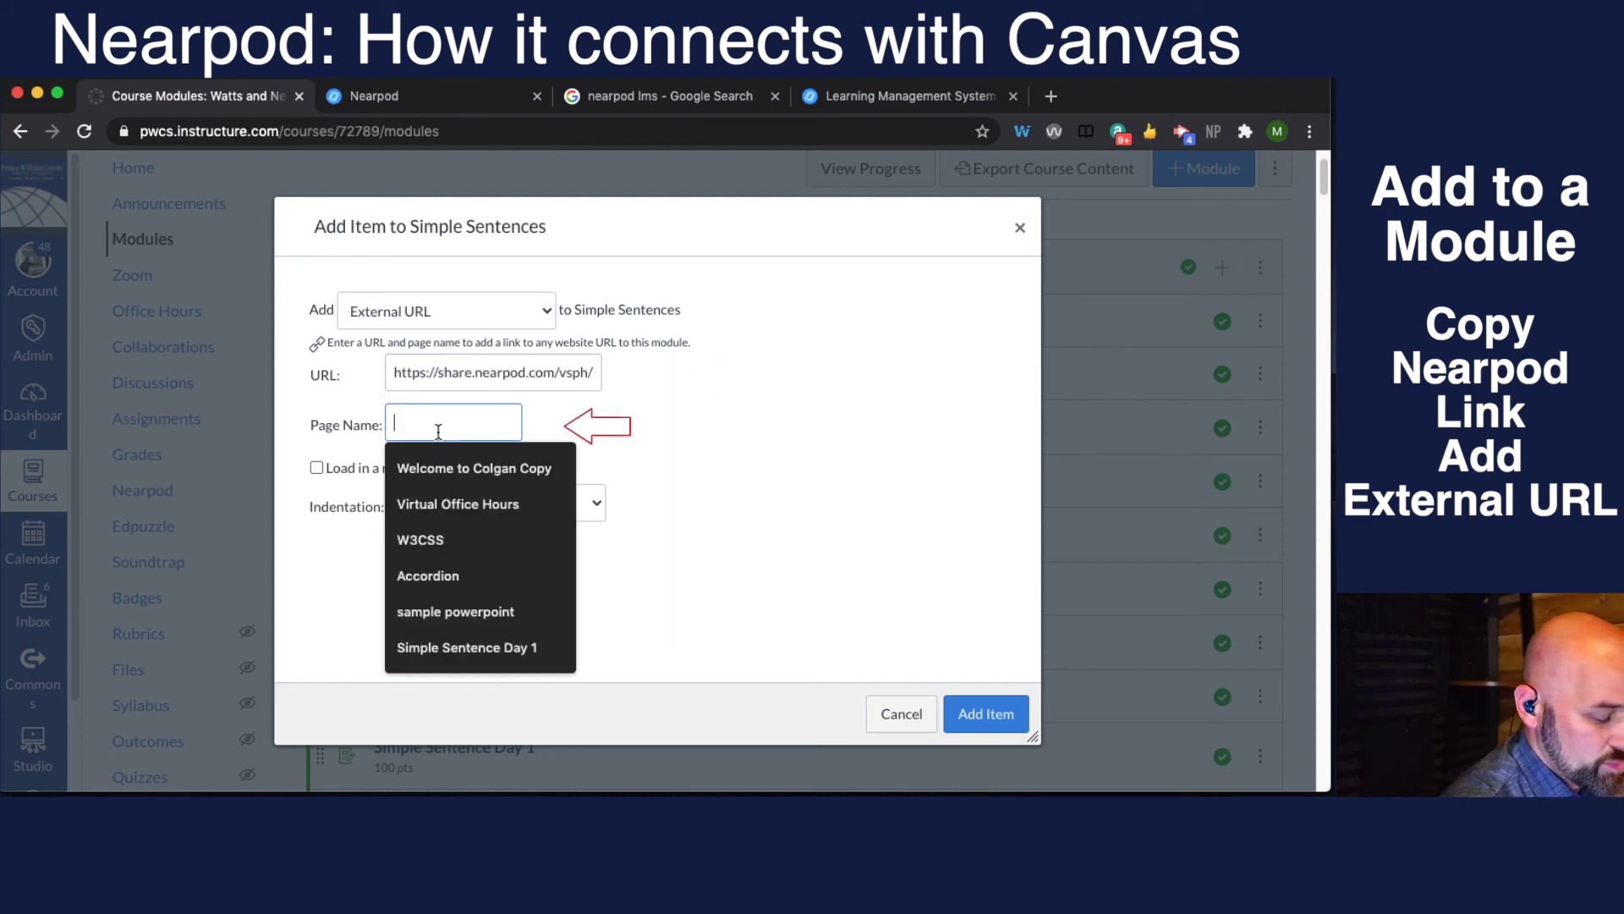
text(Nearpod)
click(451, 467)
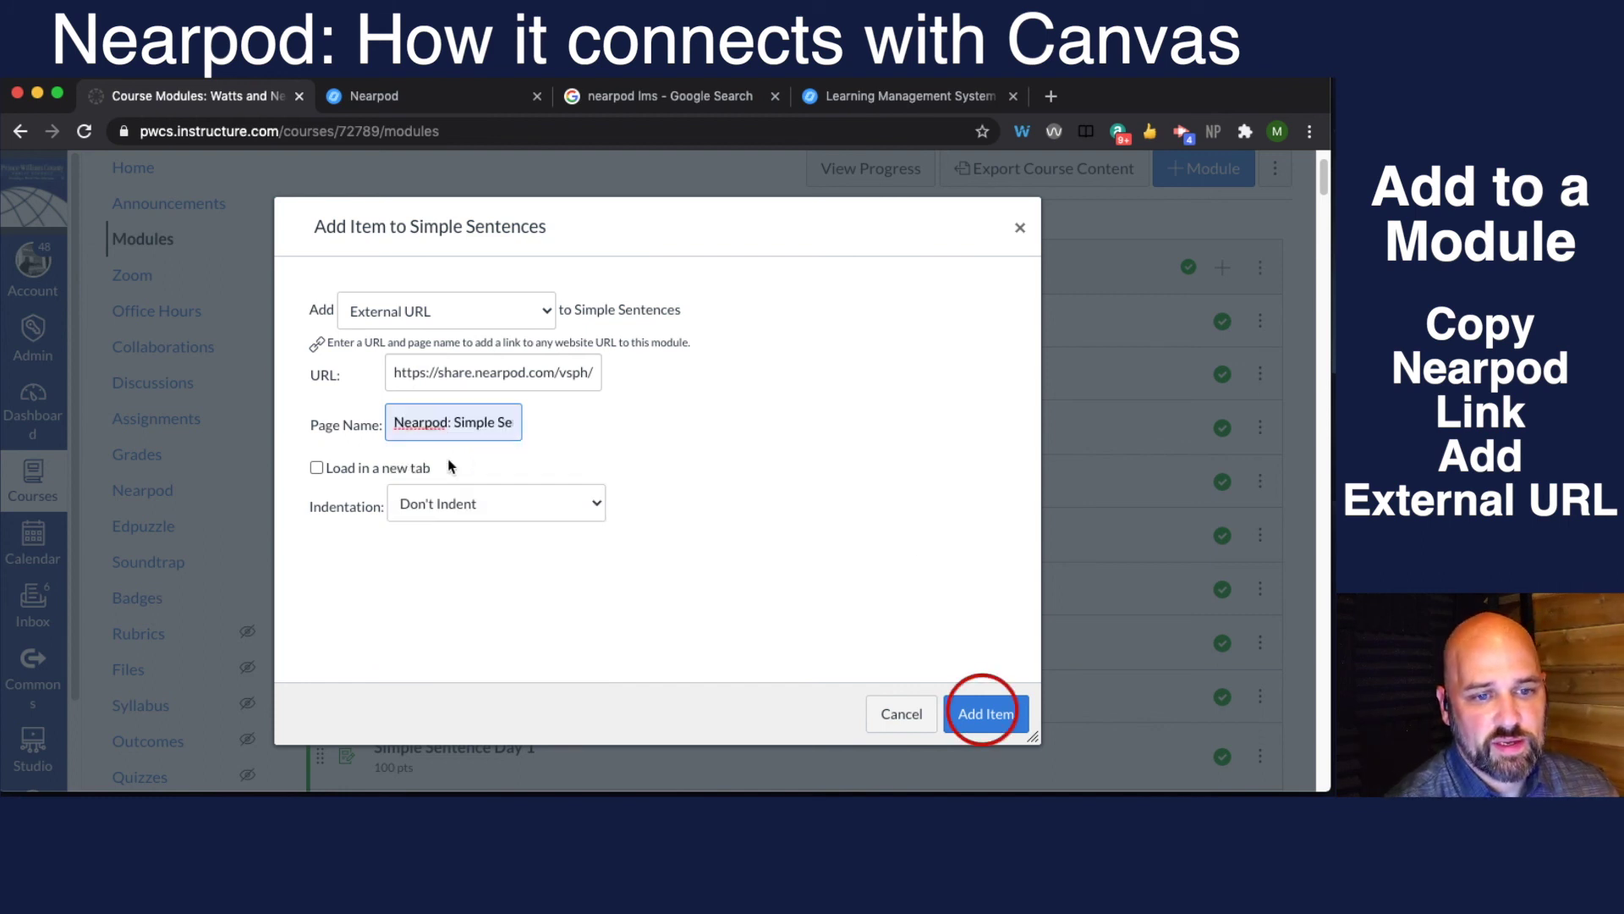
click(987, 715)
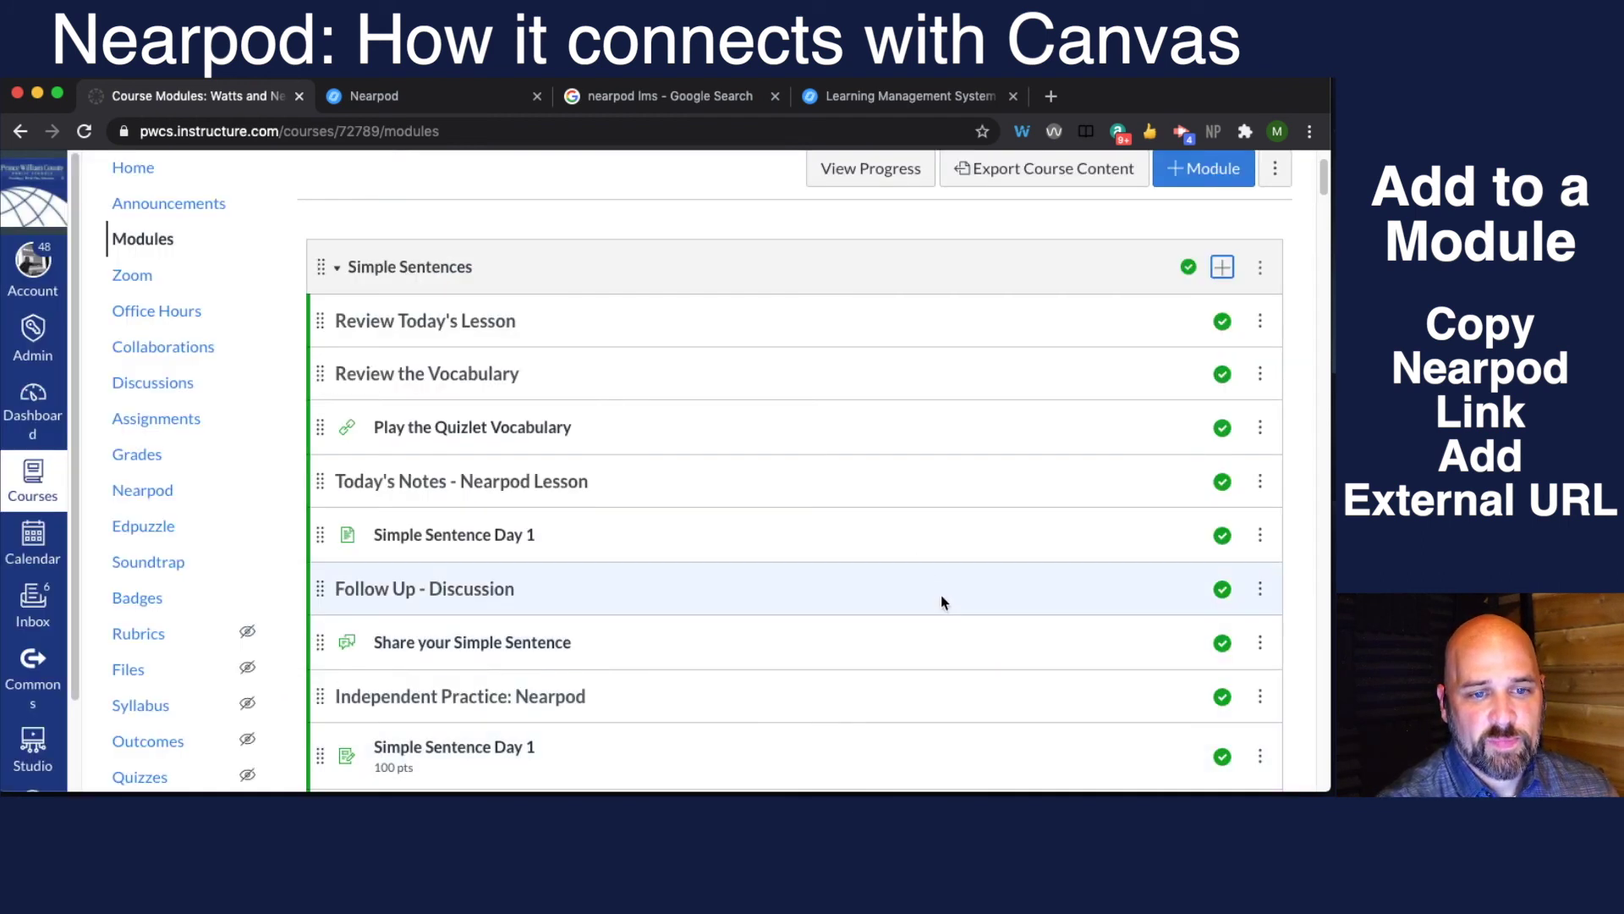
Move the Nearpod link under Review Today's Lesson and publish it.
scroll(997, 598, down, 3)
drag(320, 475, 378, 440)
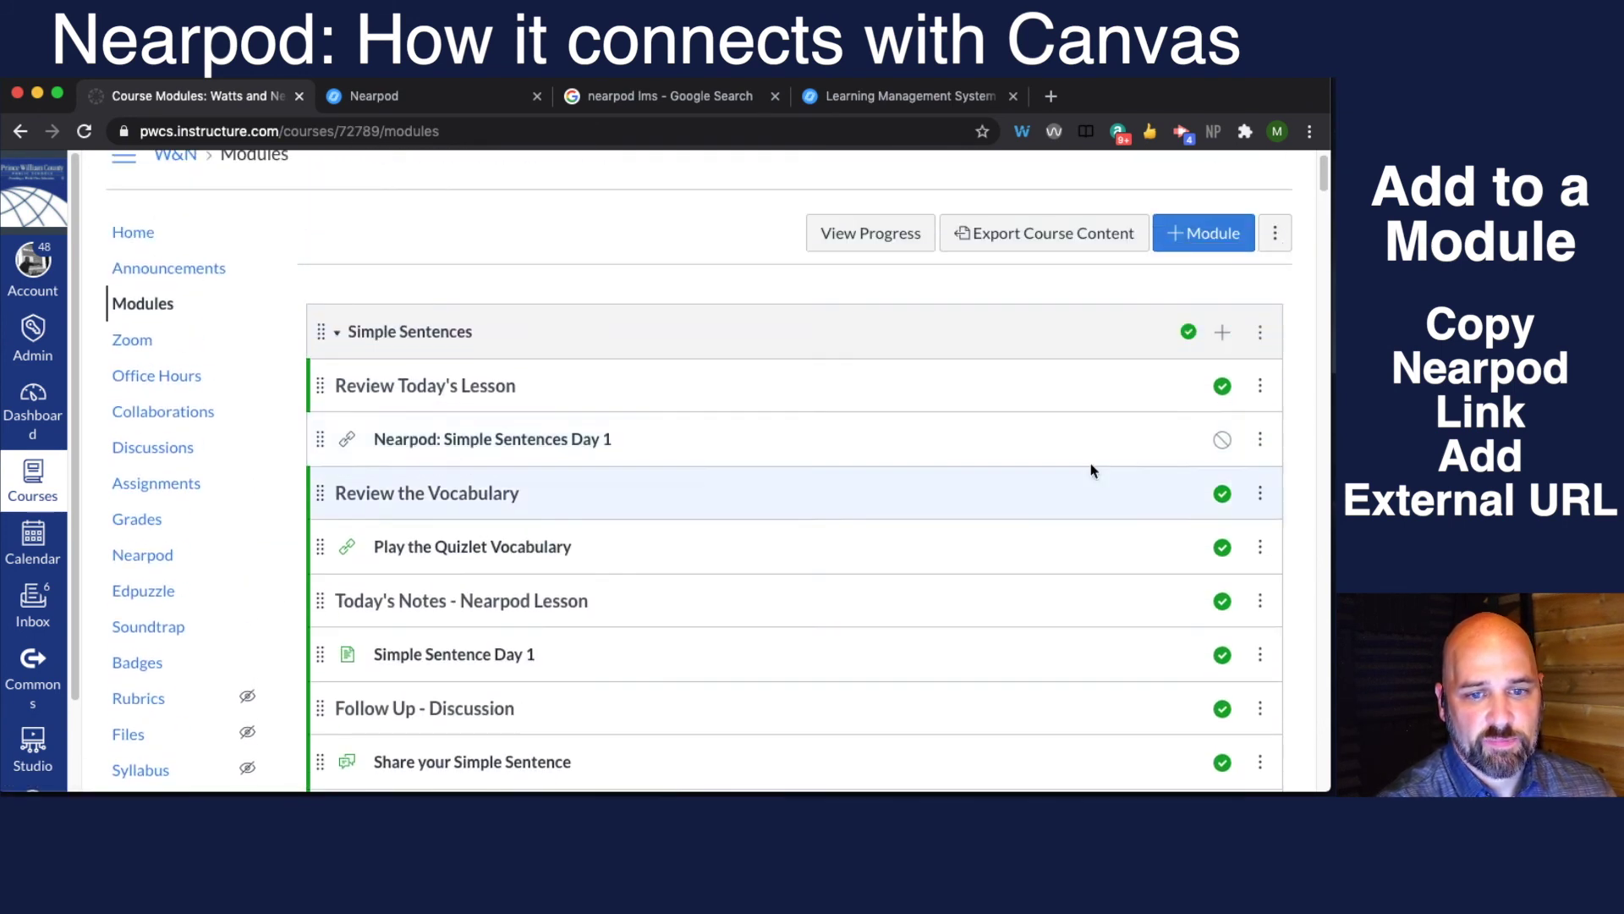
click(1223, 437)
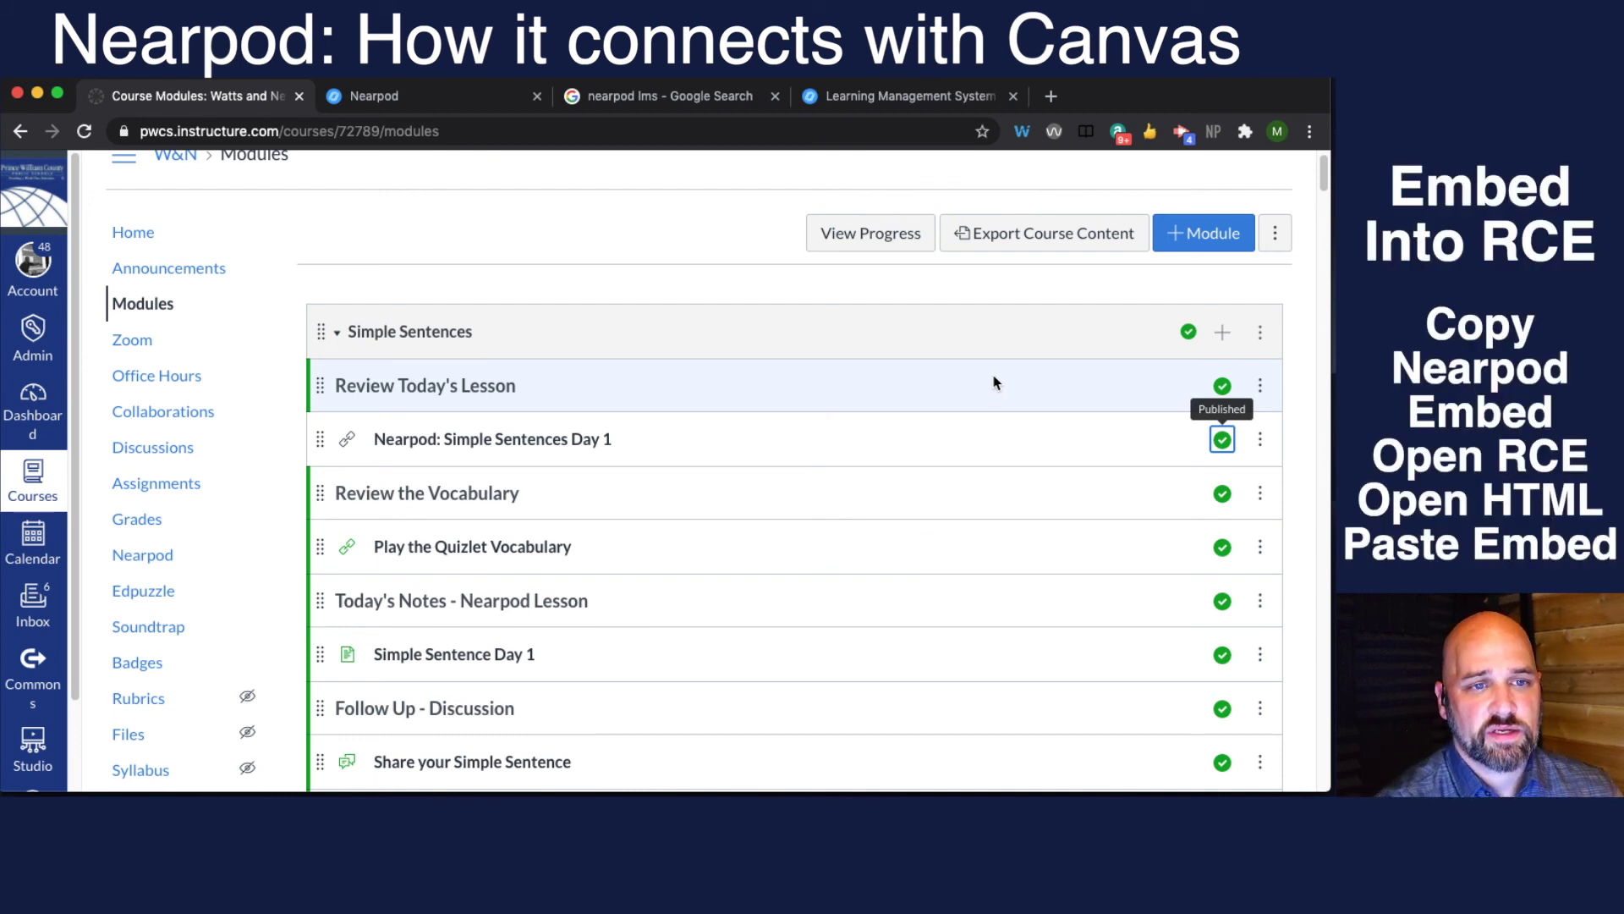
Read the 'Today's Lesson, Thursday July 30th' course announcement.
click(140, 270)
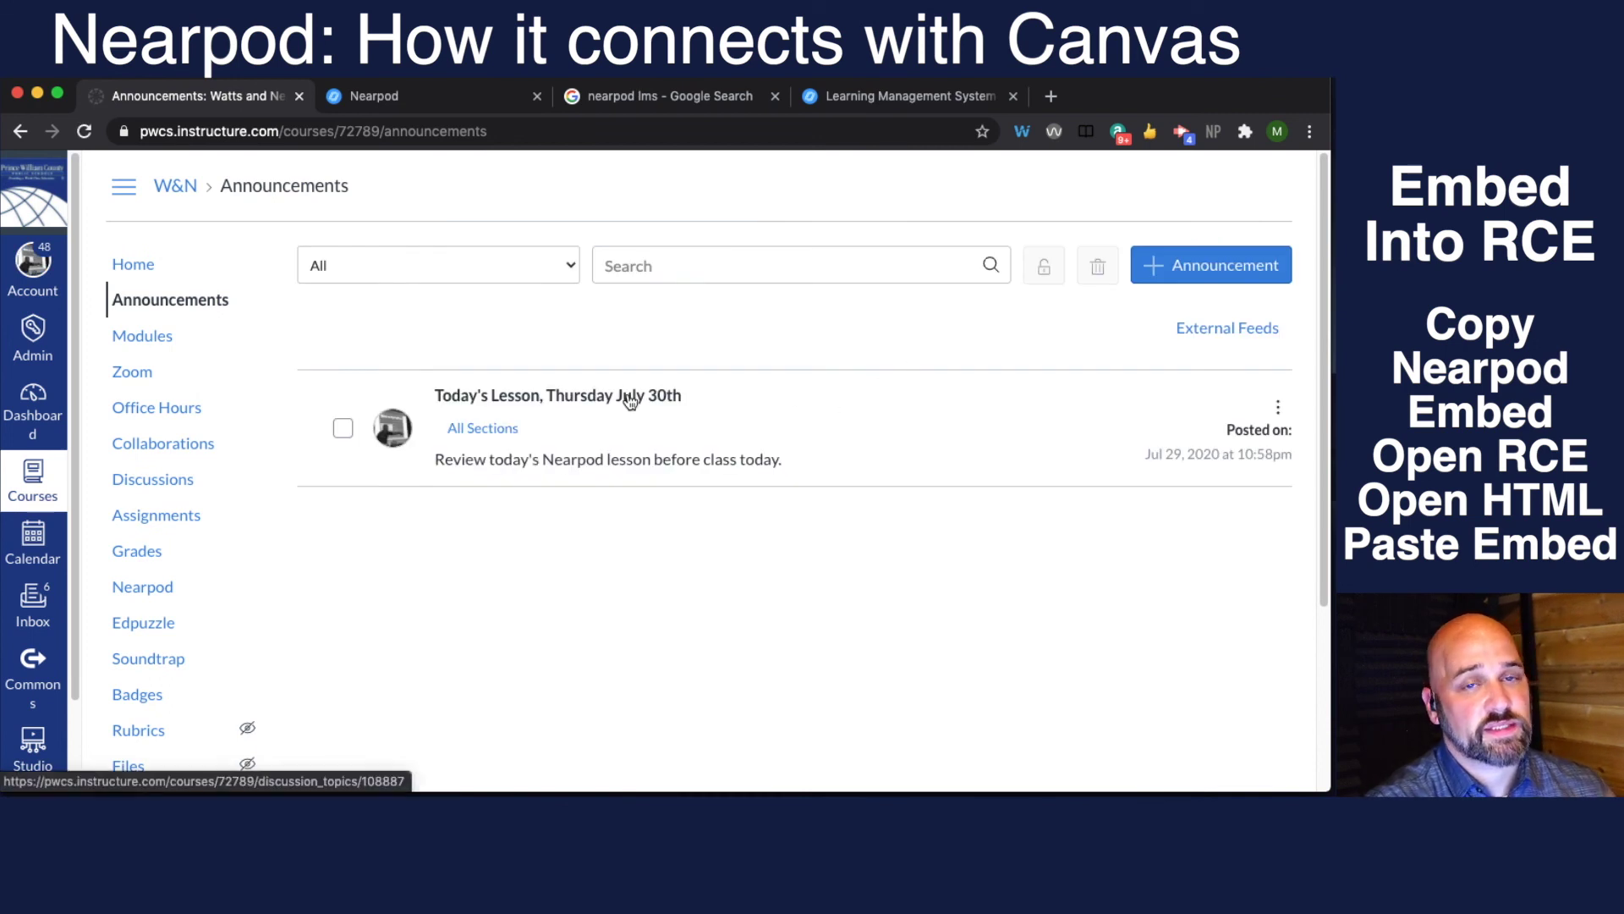
click(631, 402)
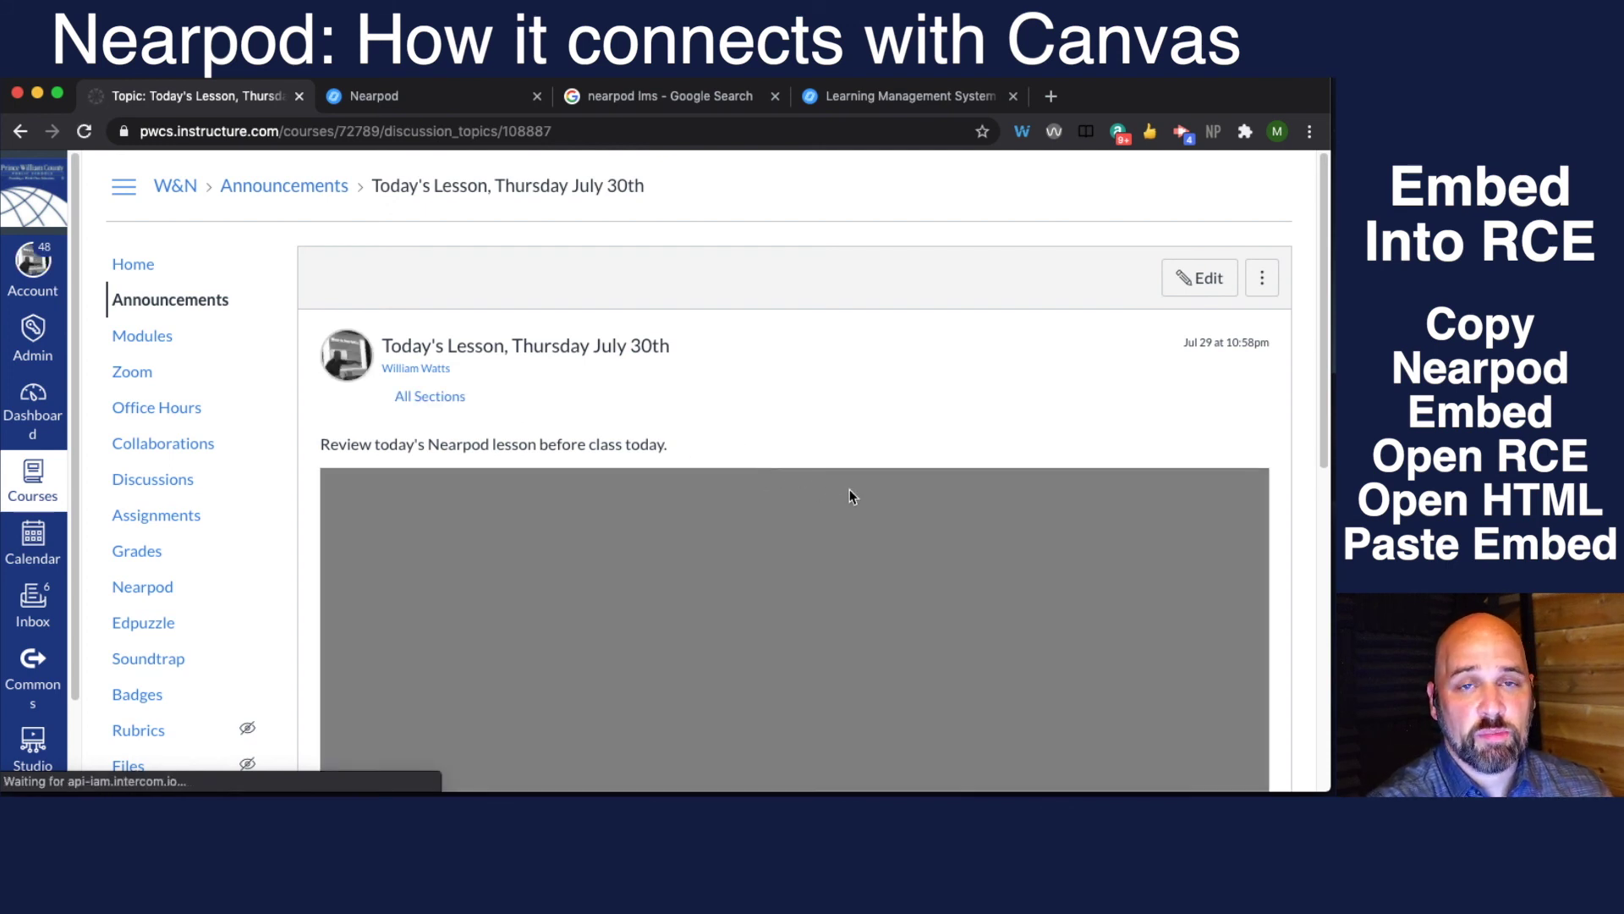
scroll(1265, 639, down, 2)
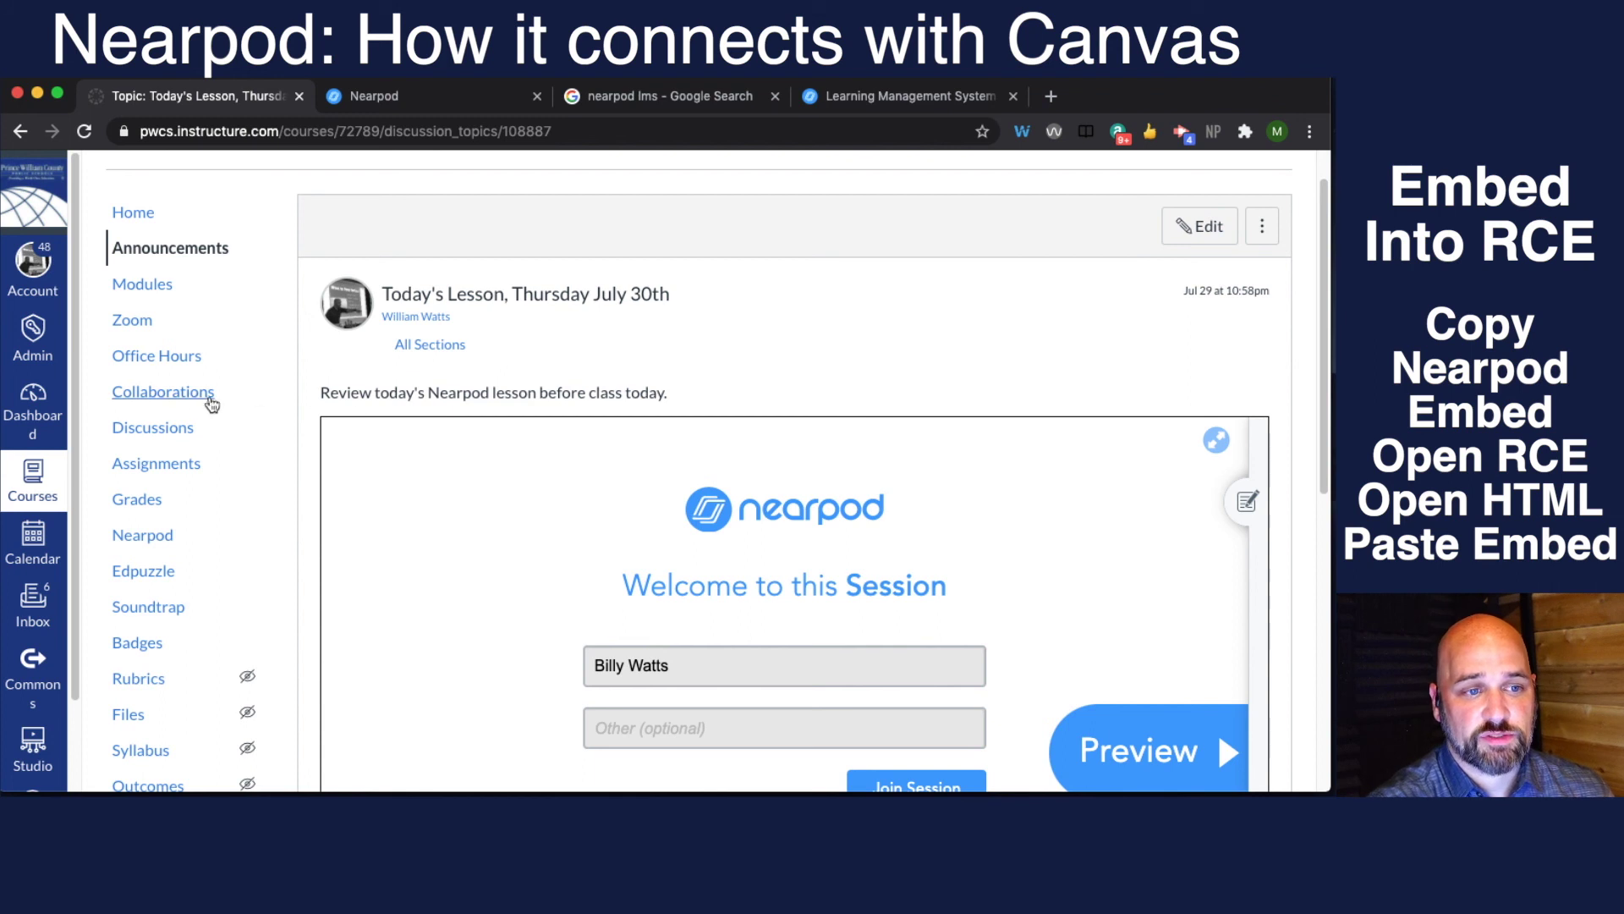
scroll(172, 753, down, 5)
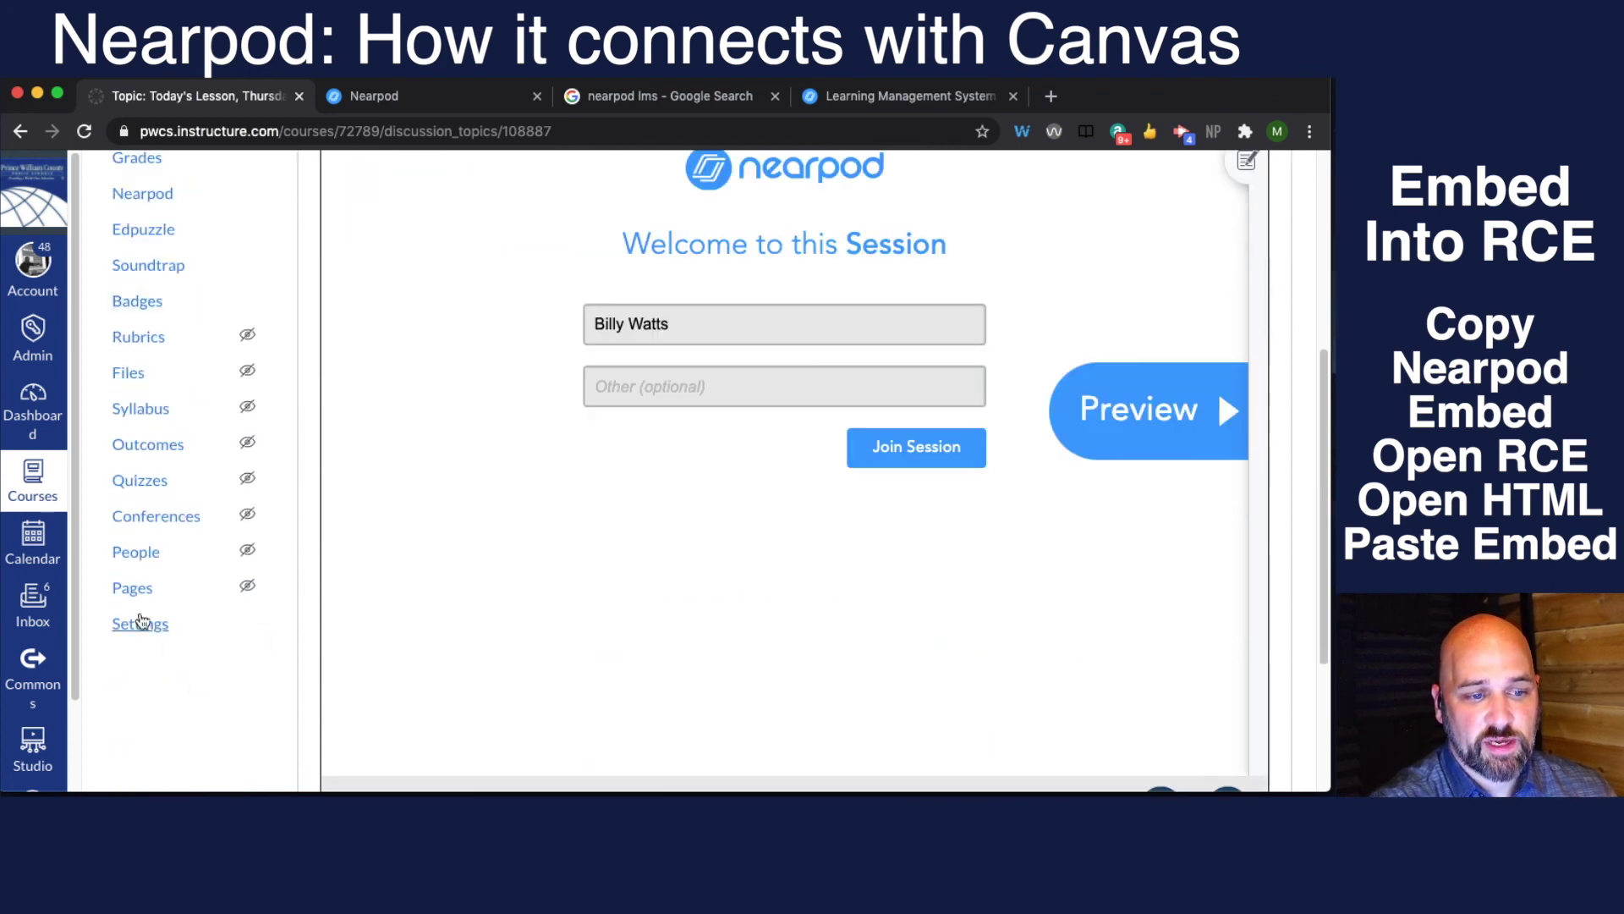
Browse the course Pages list down to Simple Sentence Day 1.
click(132, 588)
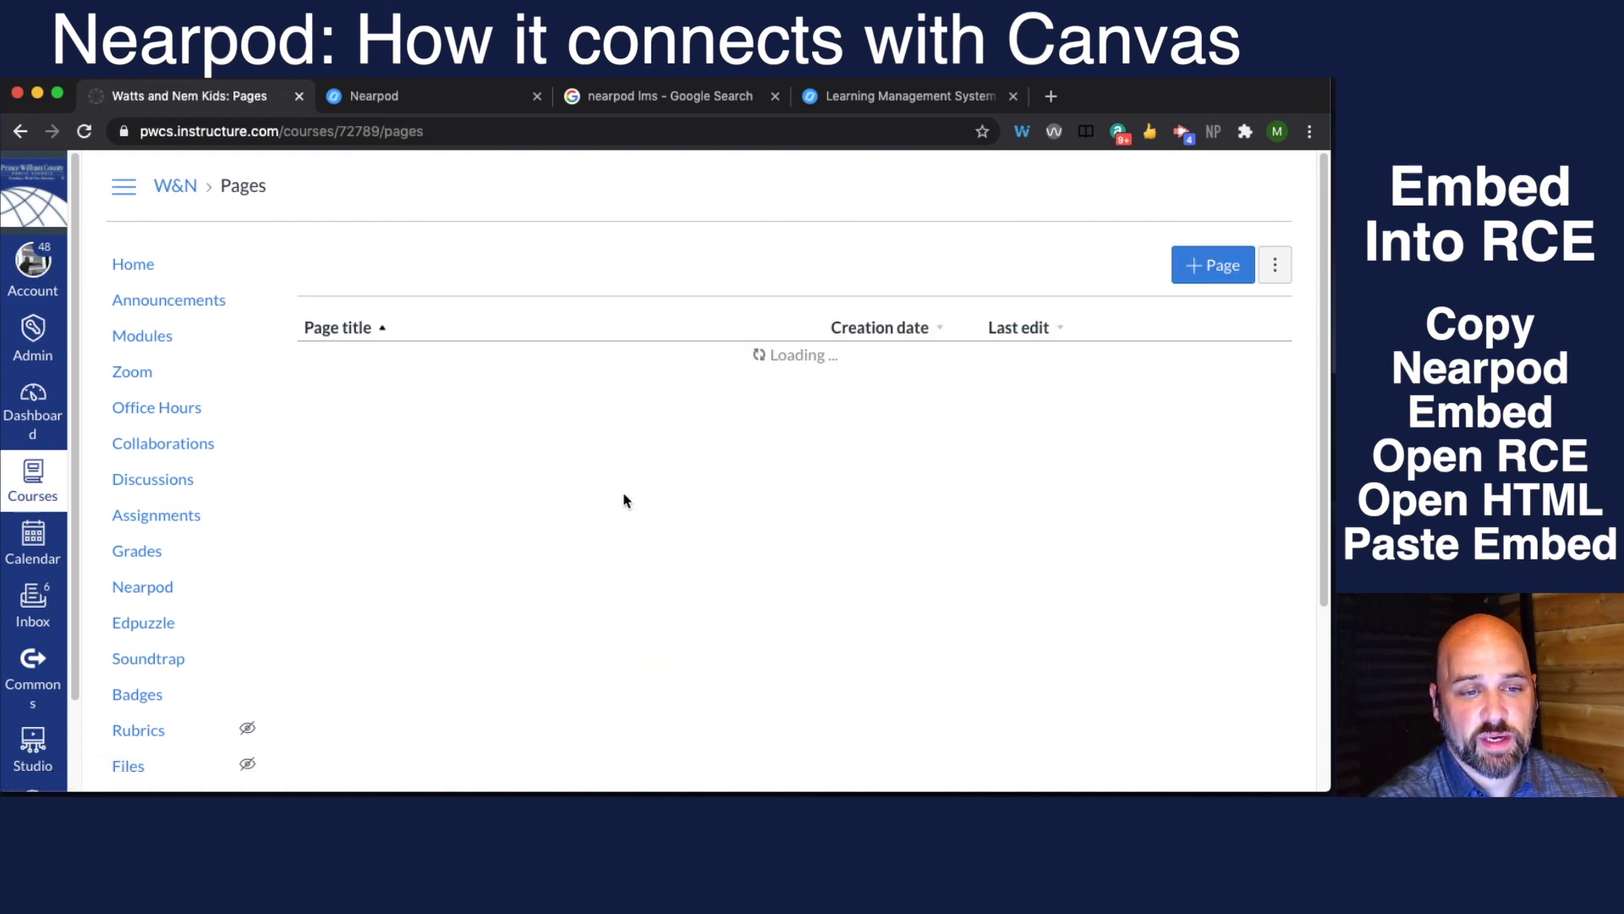
scroll(621, 499, down, 3)
scroll(617, 519, down, 20)
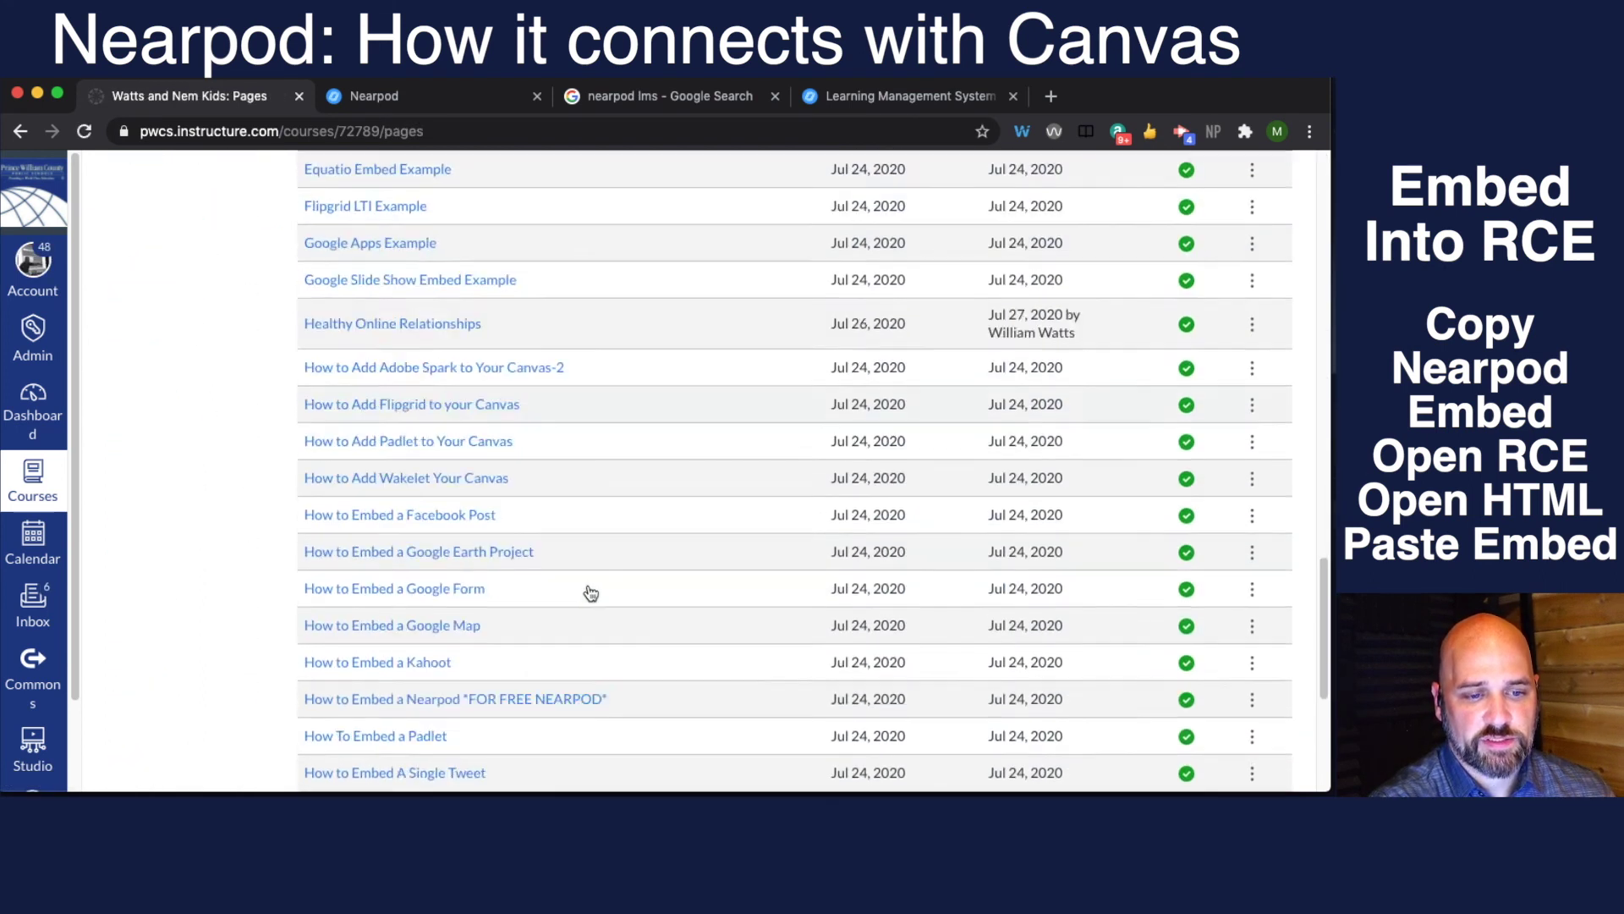
scroll(589, 597, down, 15)
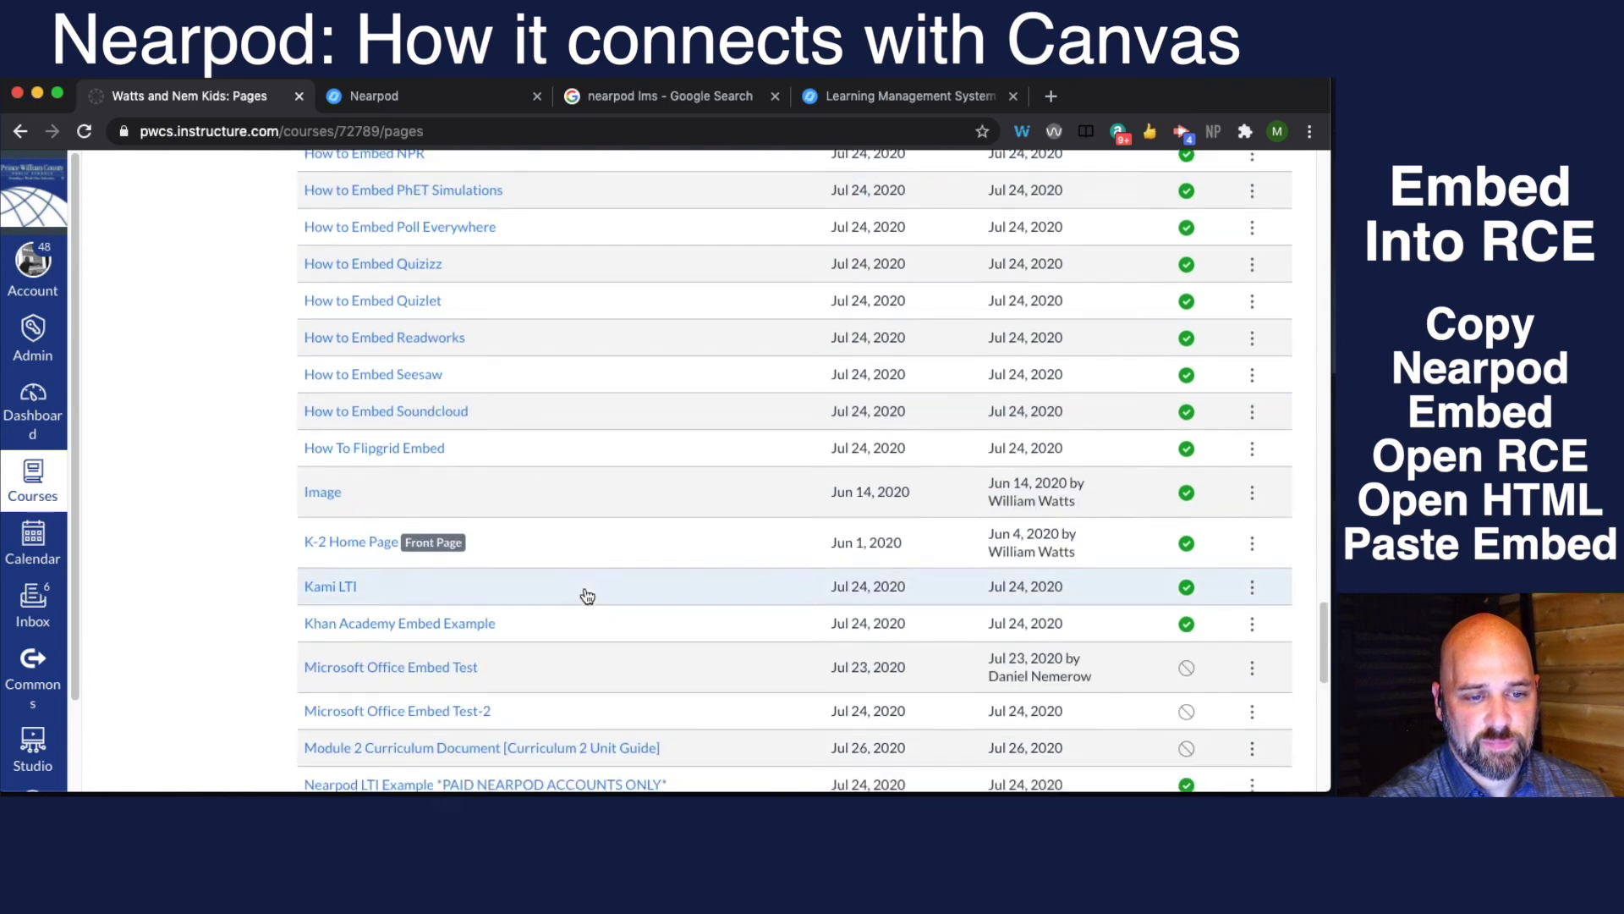
scroll(458, 653, down, 12)
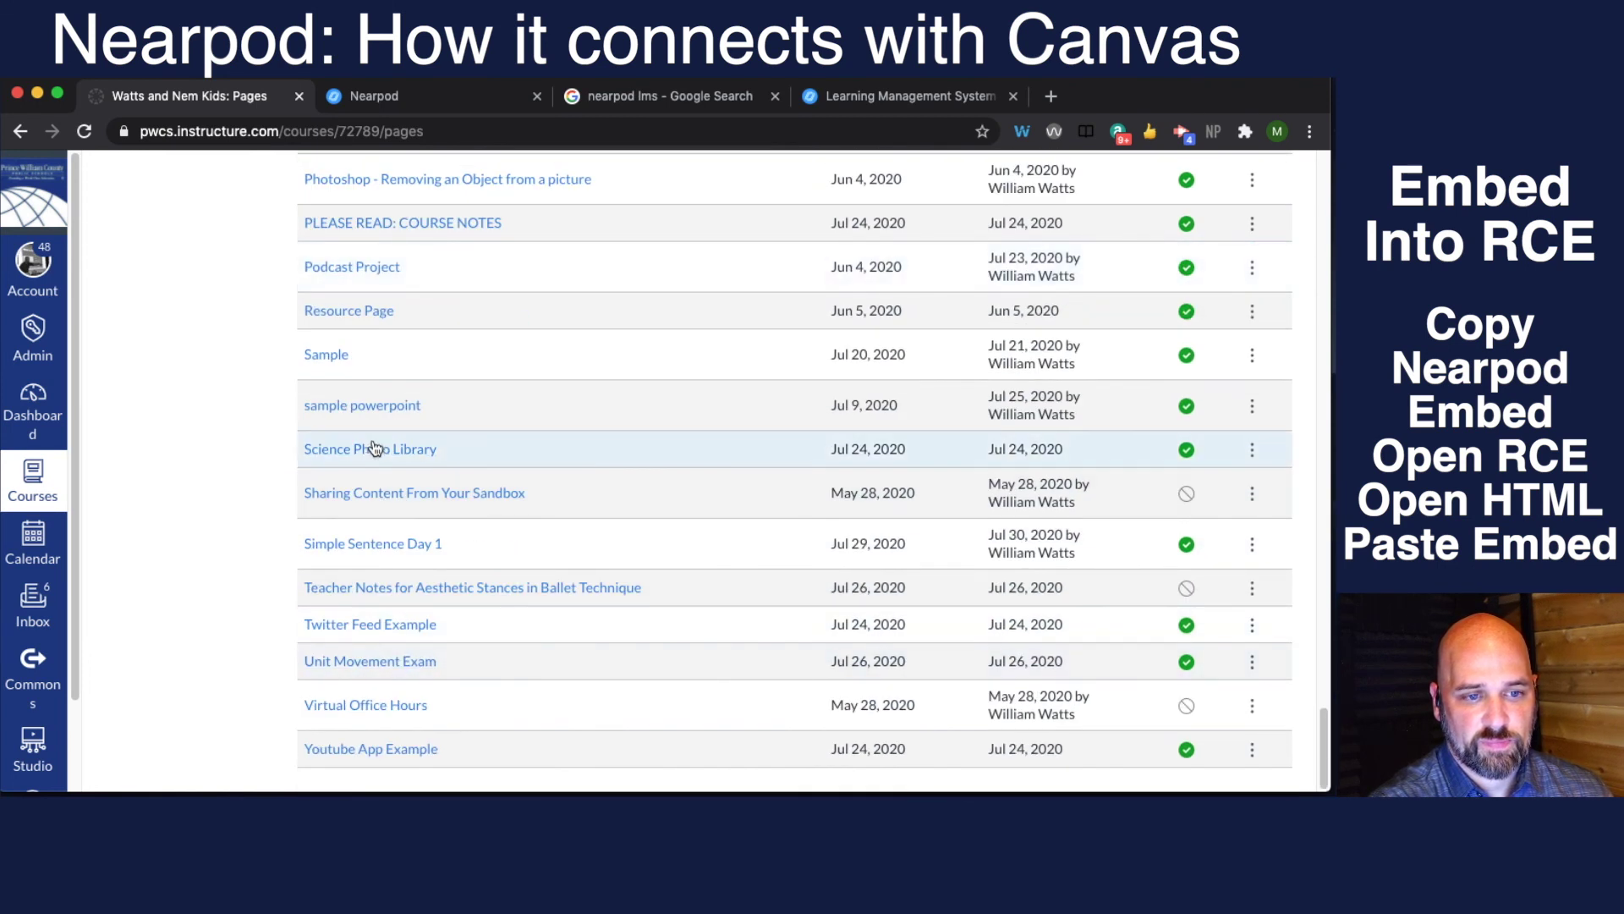
Open the Simple Sentence Day 1 page and copy Nearpod's Large 1088×768 embed code.
click(364, 544)
click(450, 100)
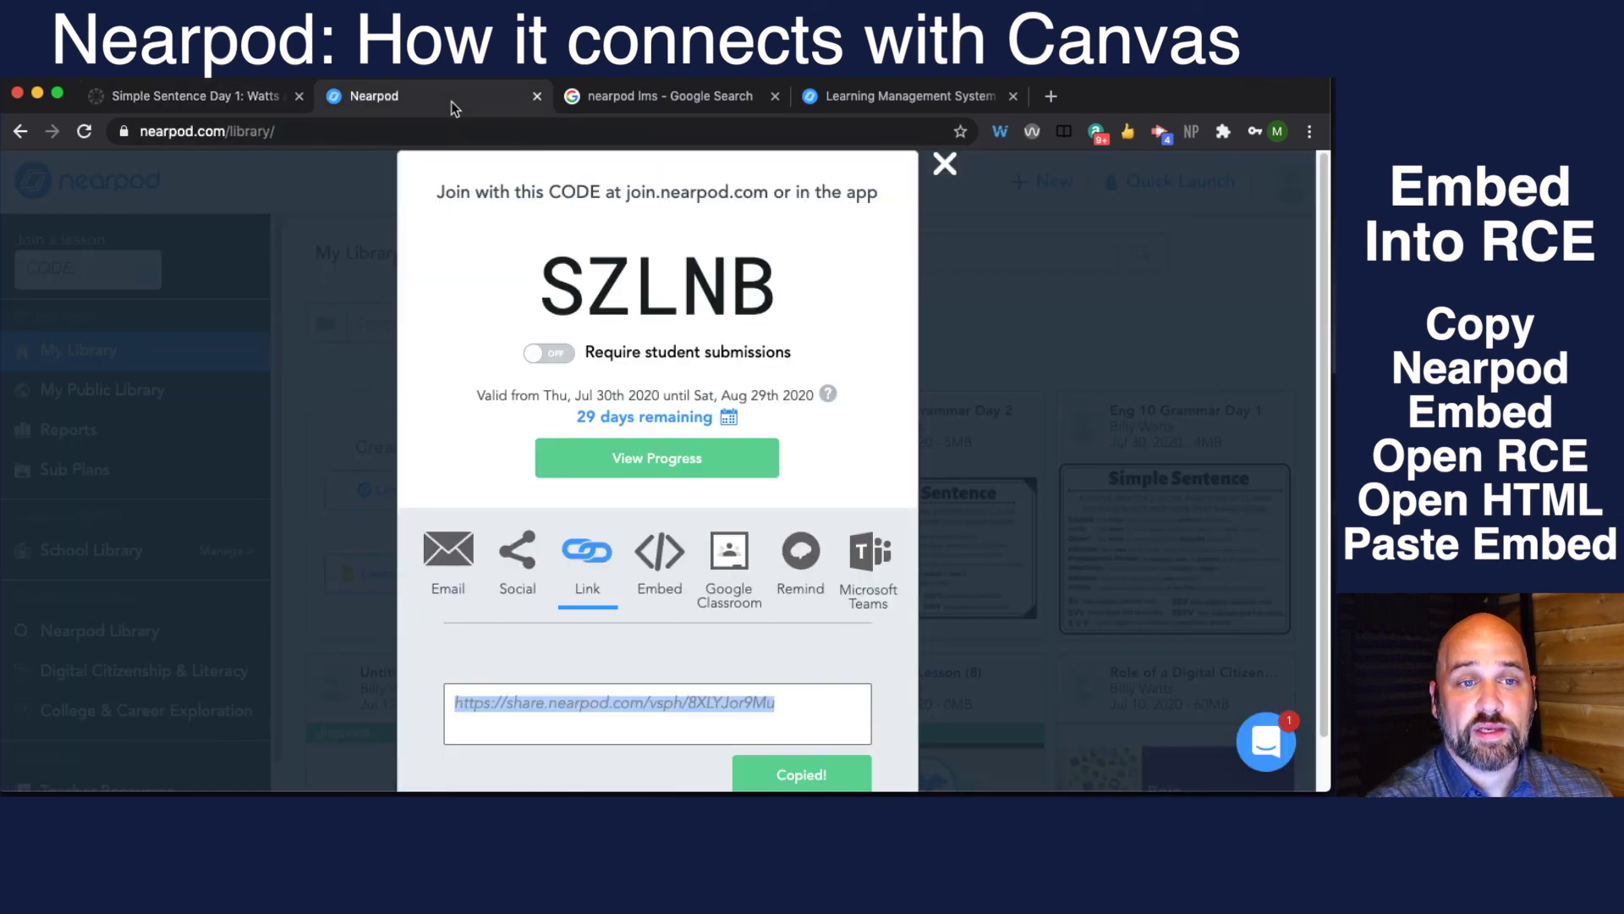
click(660, 554)
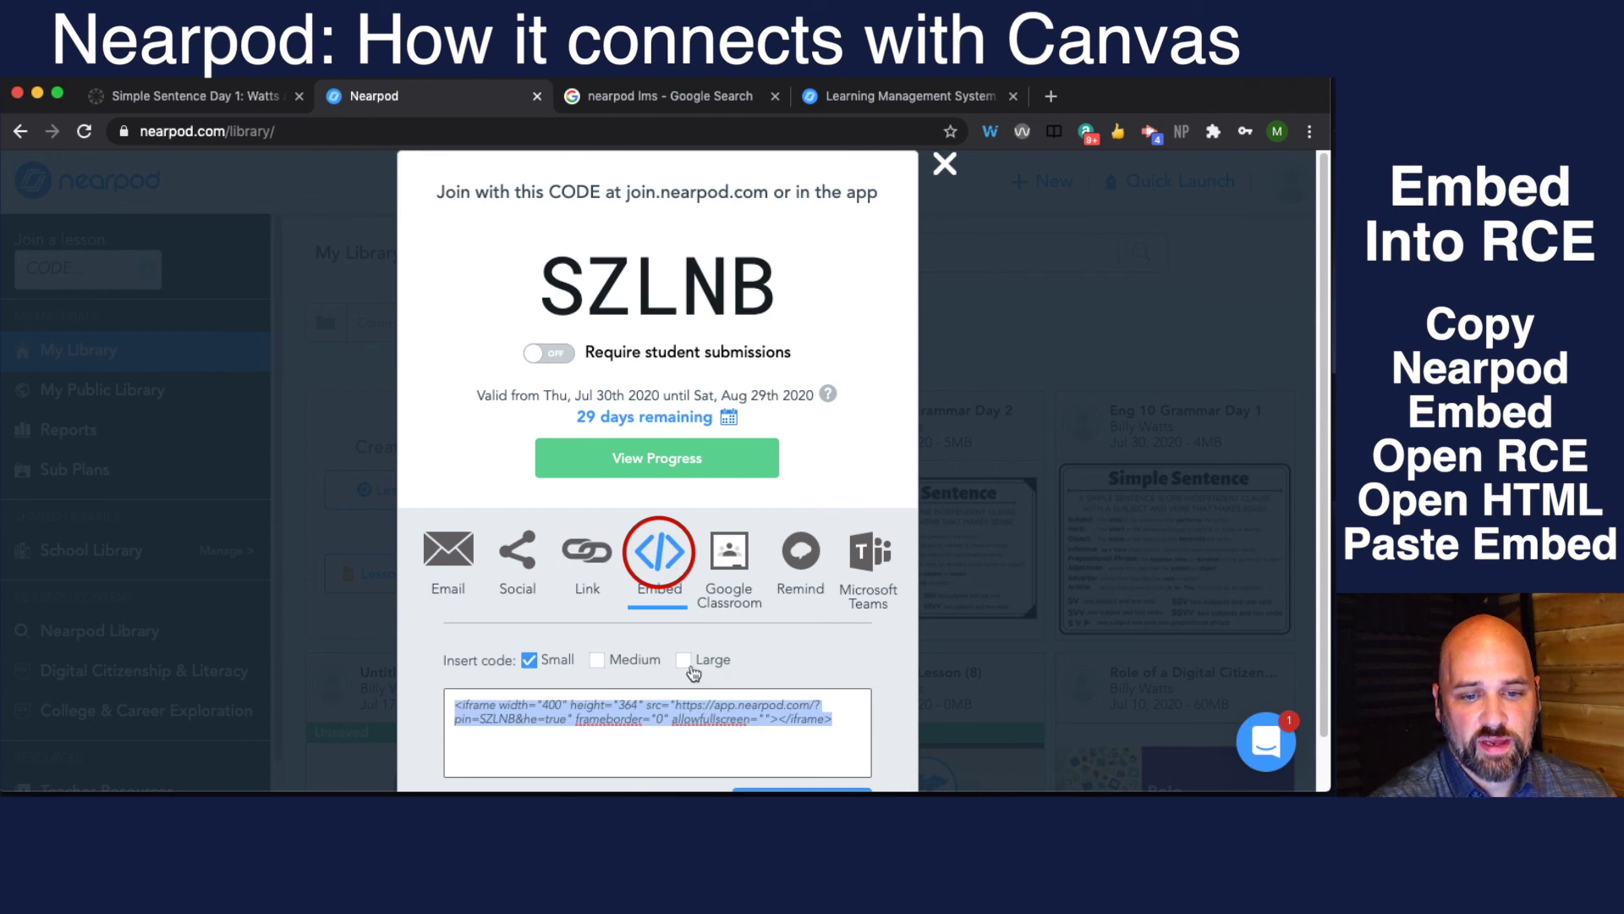
click(685, 665)
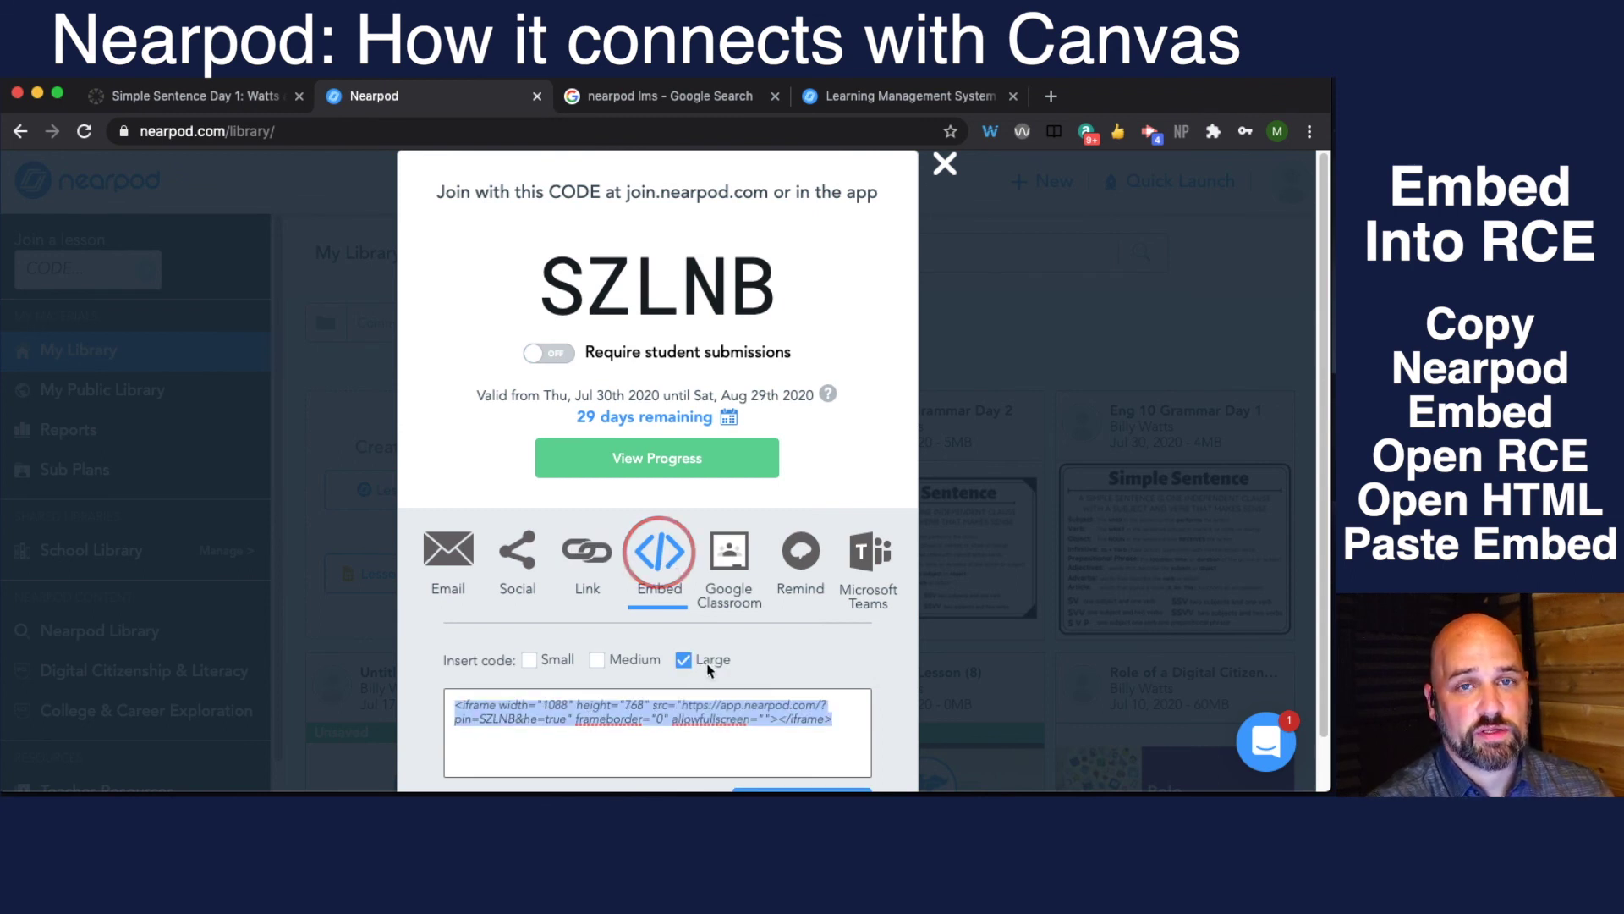
scroll(702, 668, down, 2)
click(777, 761)
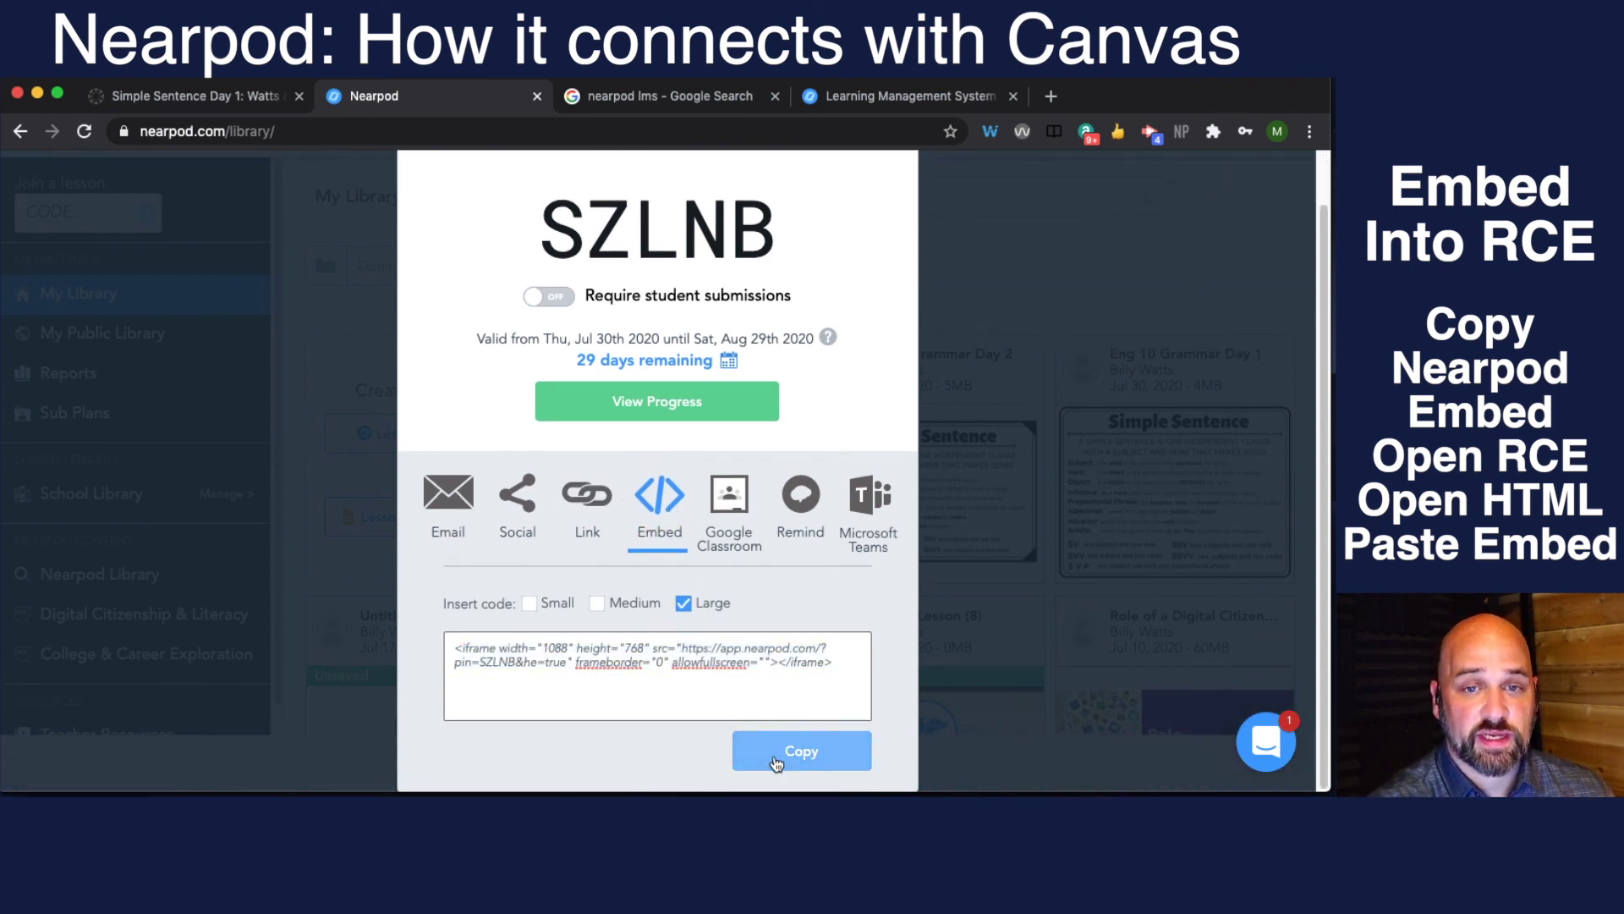
click(224, 98)
Paste the Nearpod iframe at the end of the page's HTML and save the page.
scroll(895, 508, down, 3)
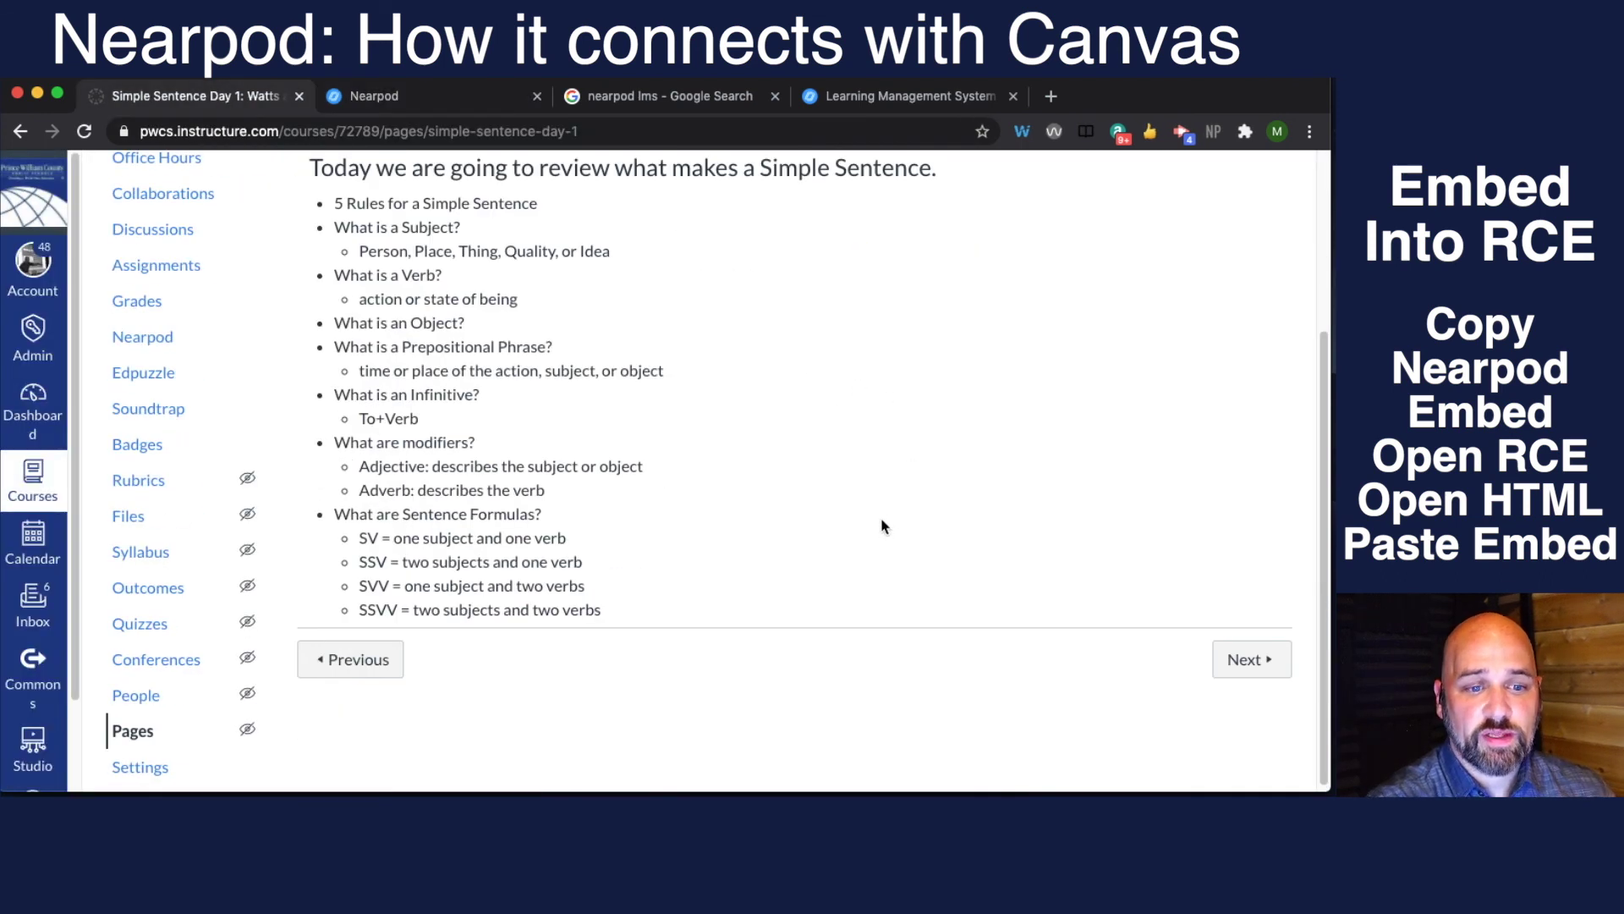
scroll(882, 527, up, 2)
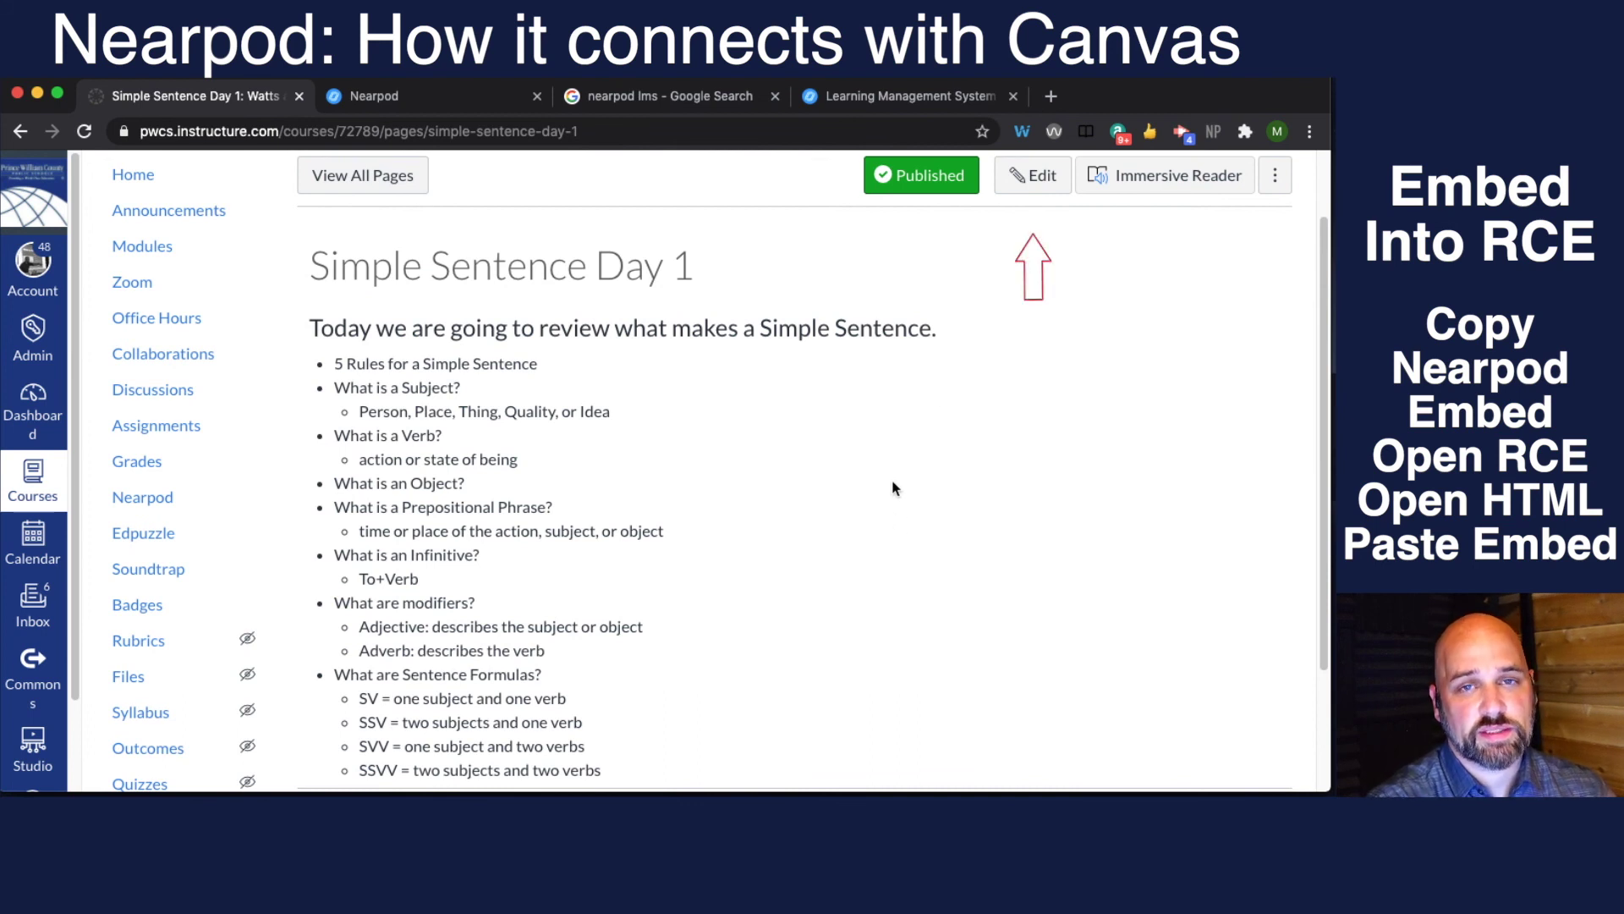
click(1003, 193)
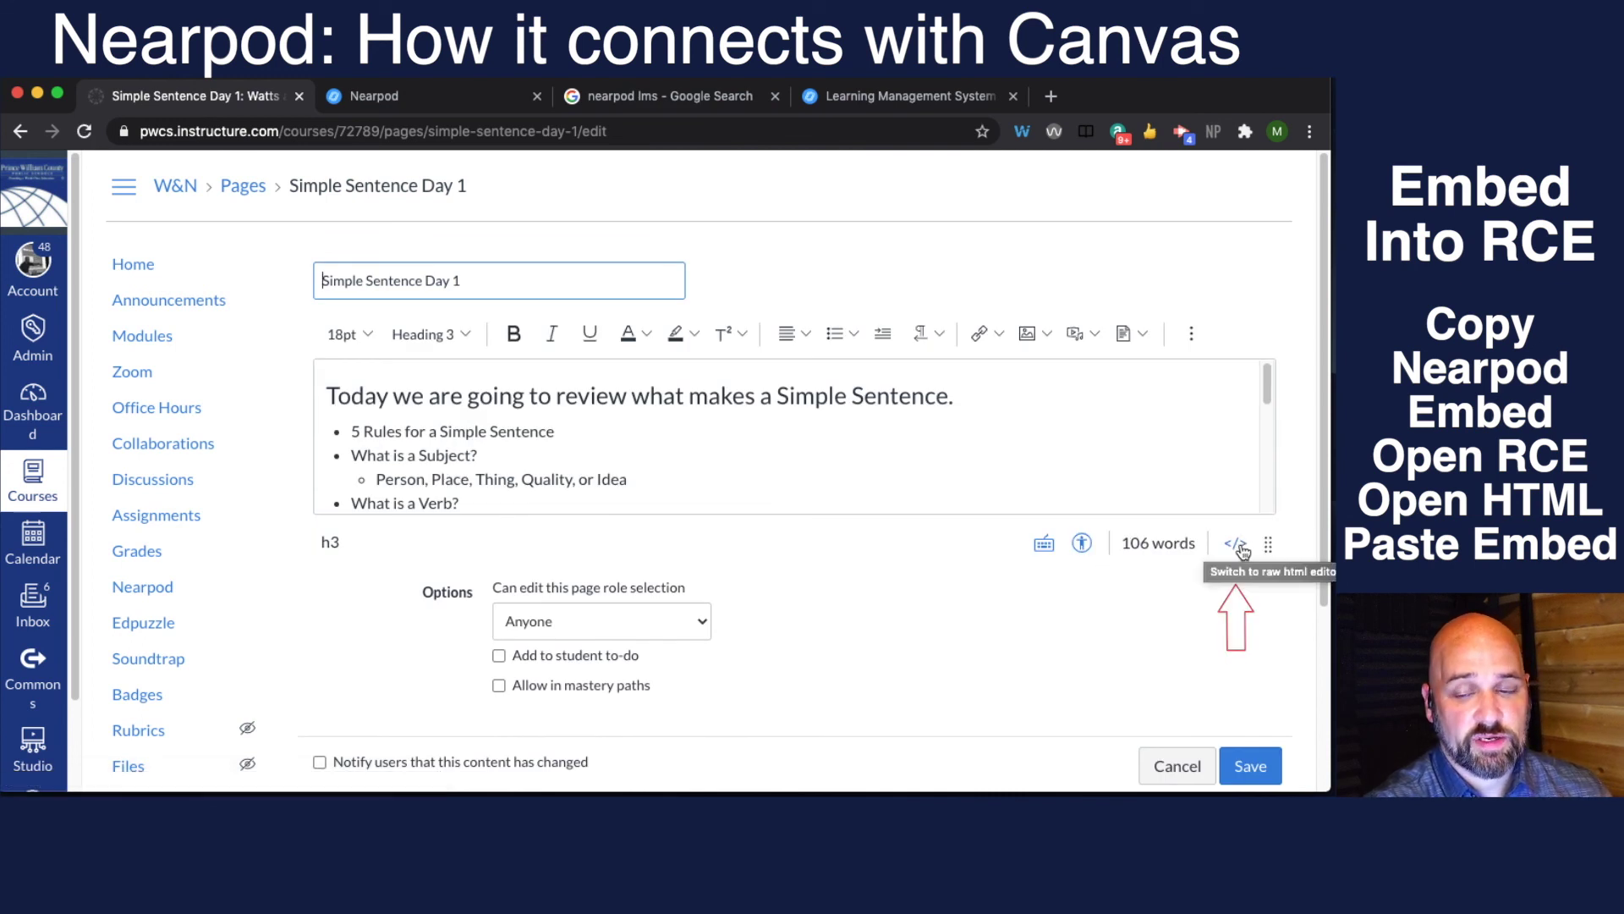
click(1236, 546)
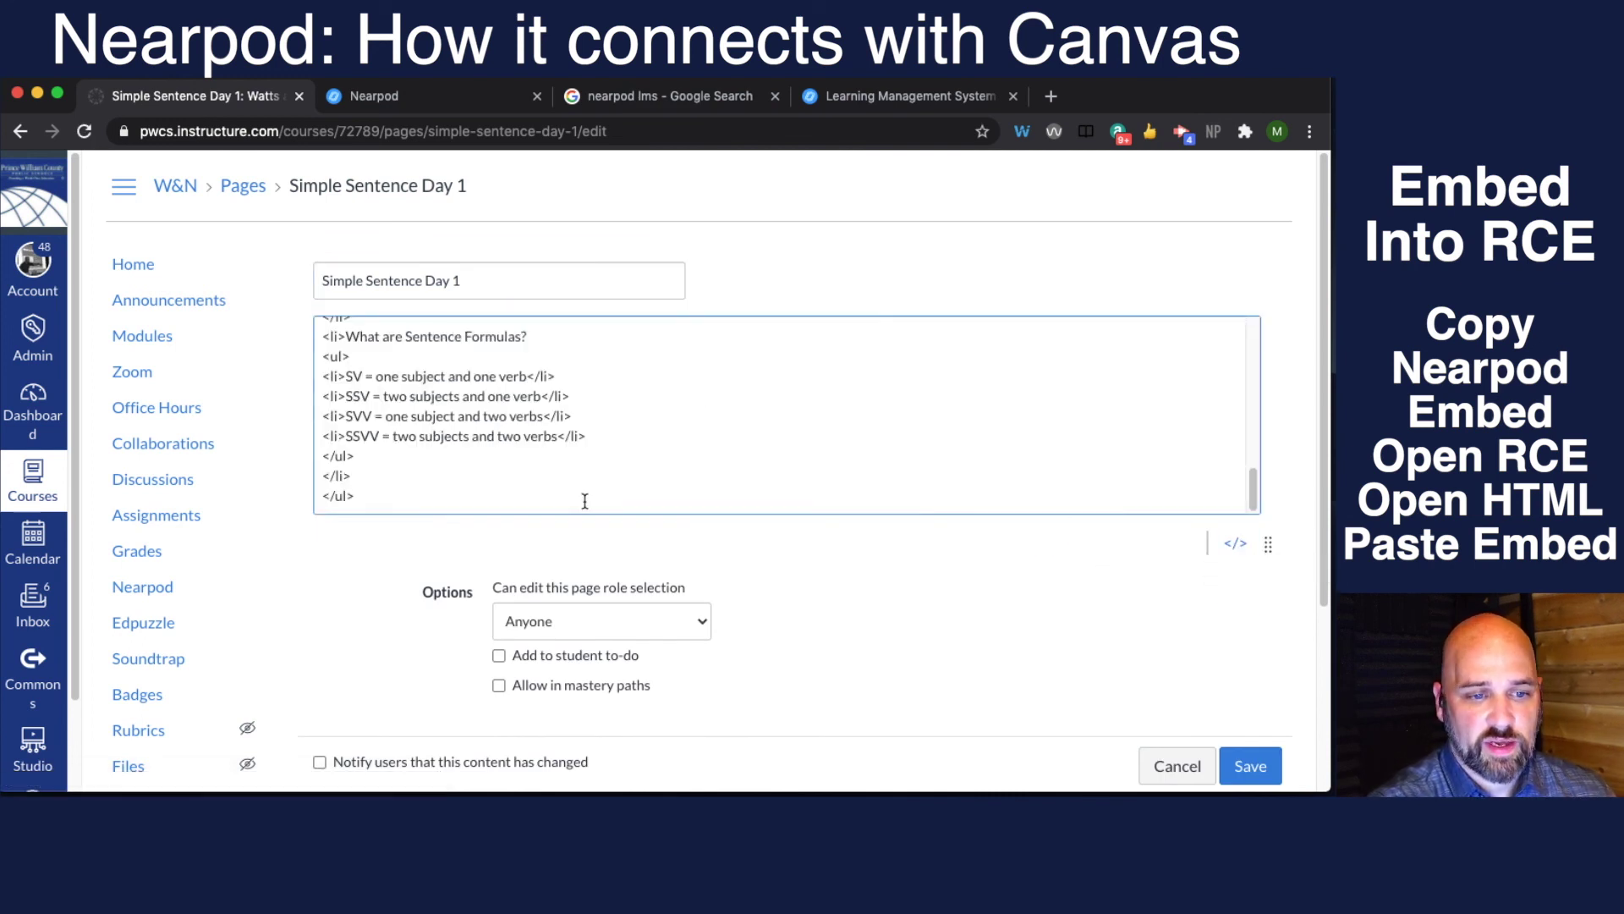
scroll(592, 499, down, 1)
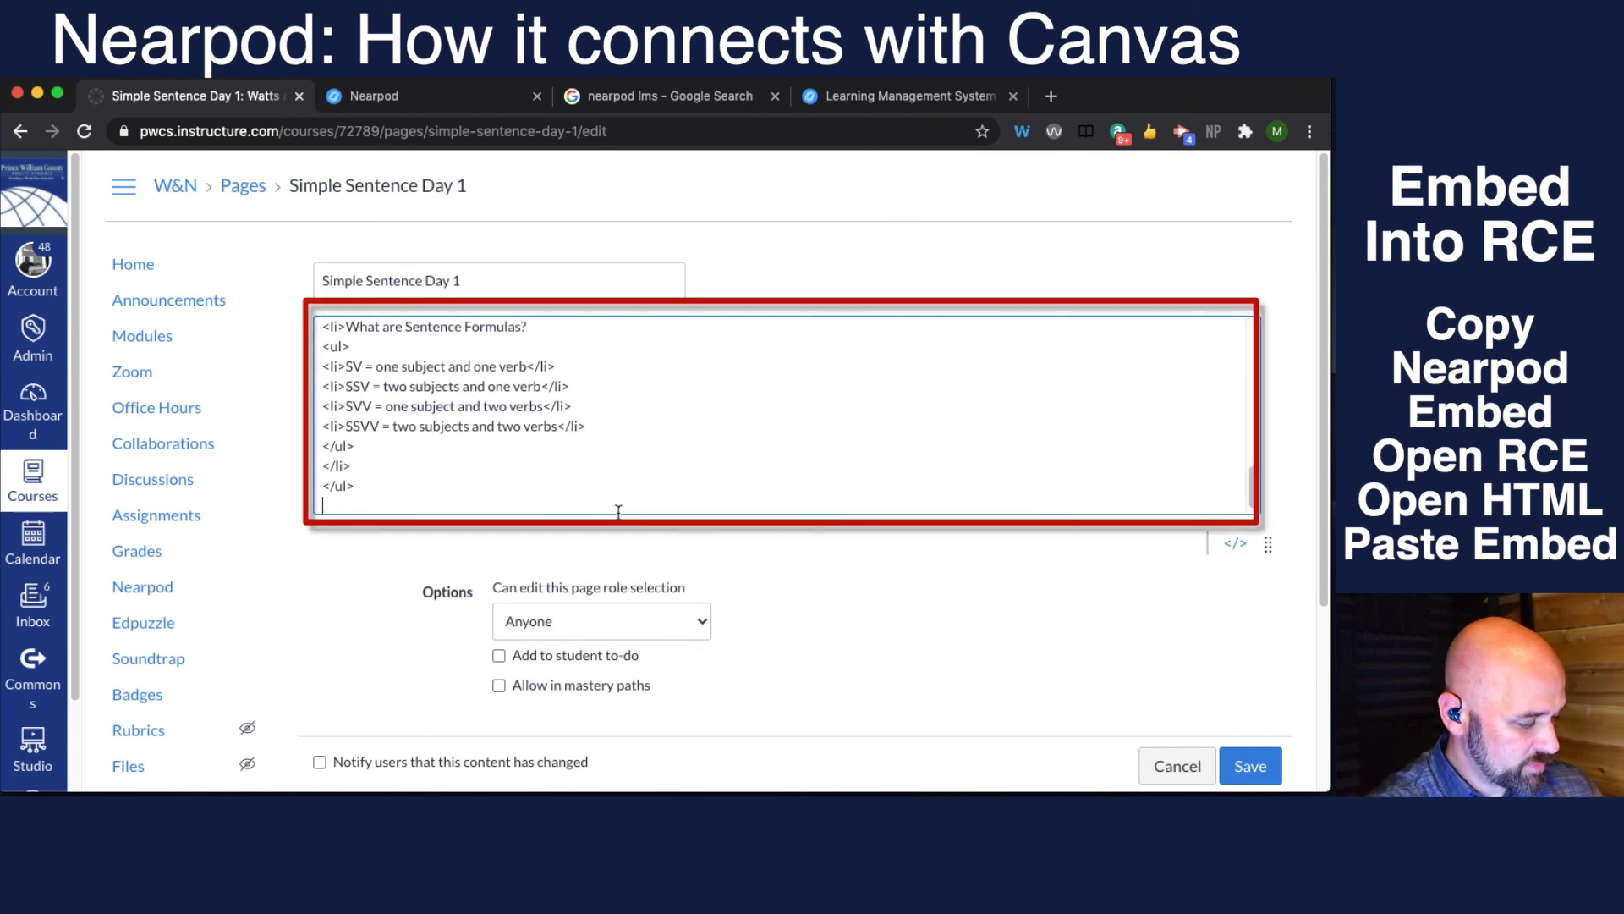
click(619, 512)
key(super+v)
click(1237, 546)
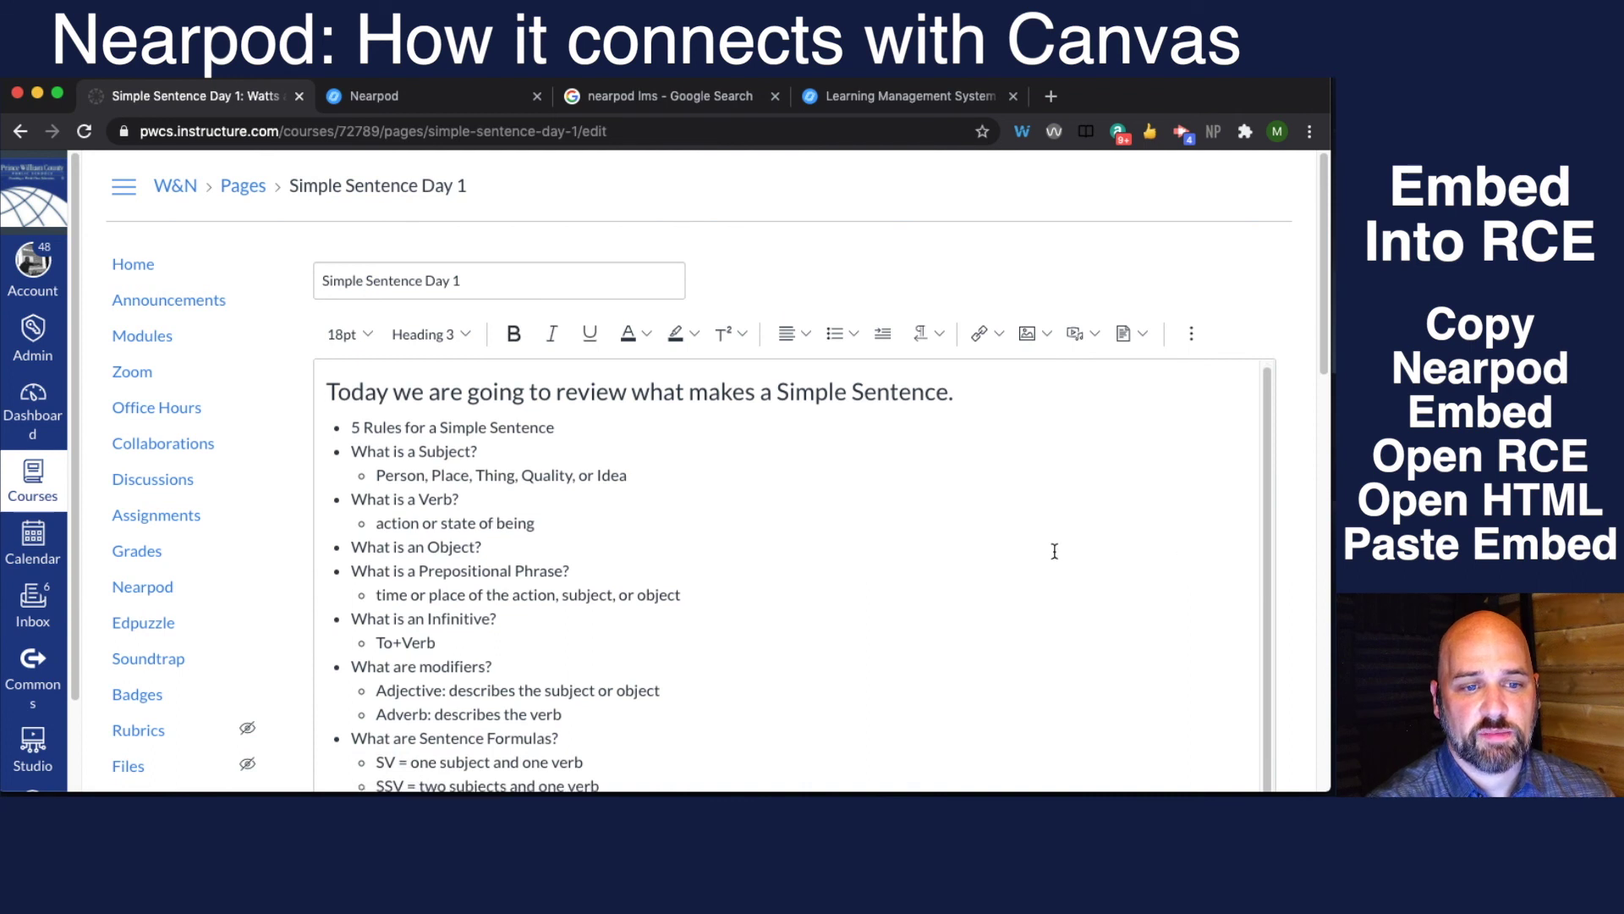
scroll(1261, 626, down, 5)
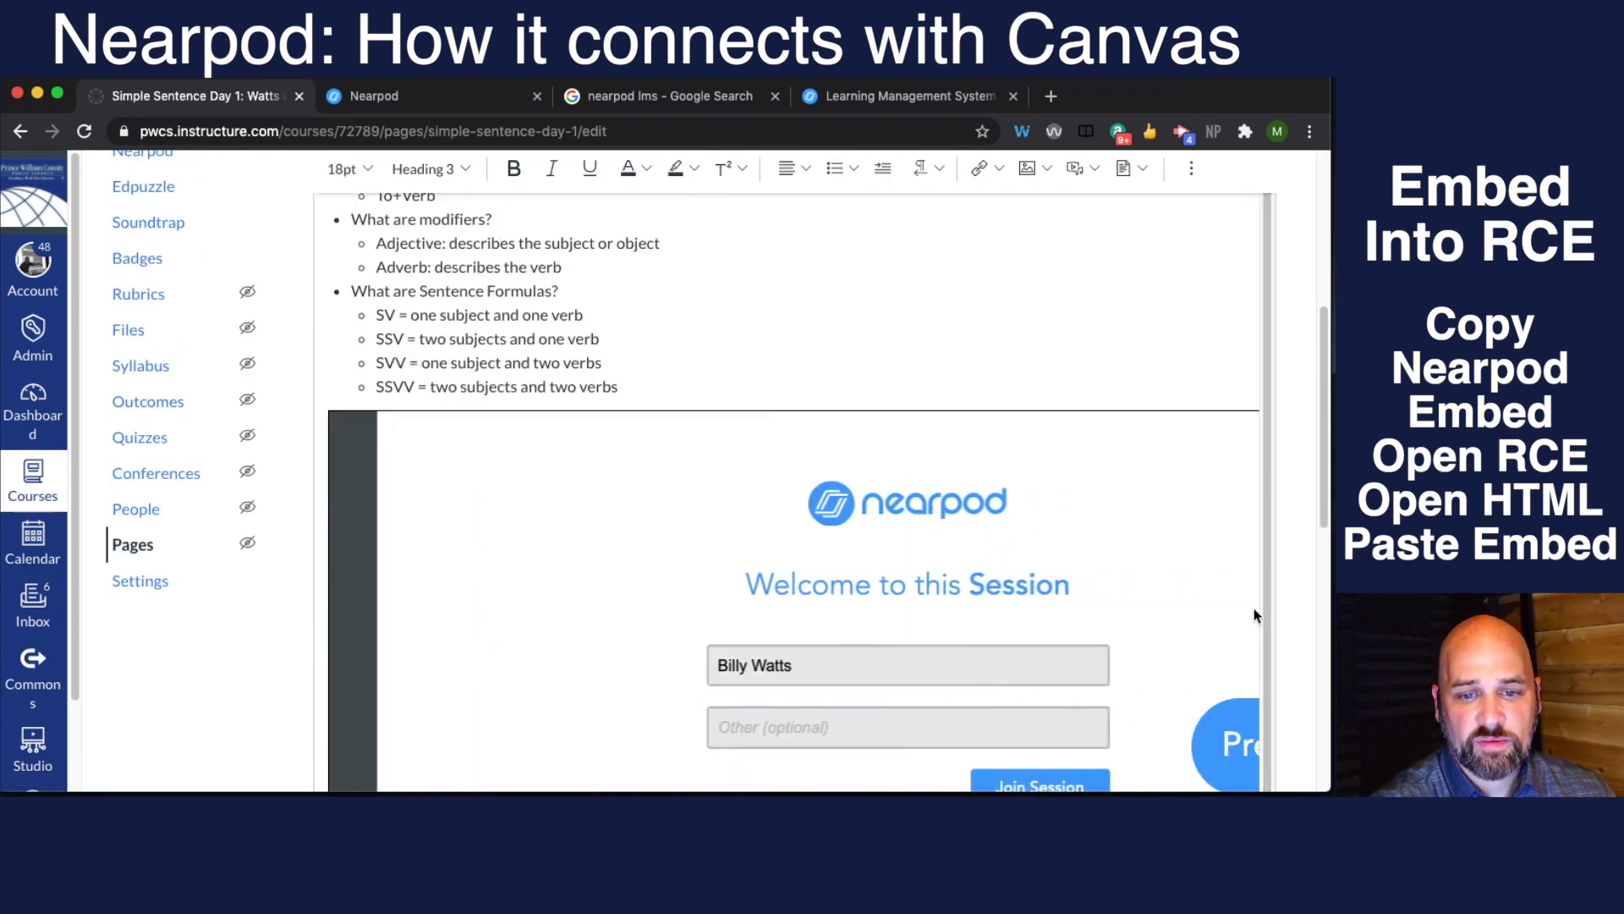
scroll(1255, 626, down, 6)
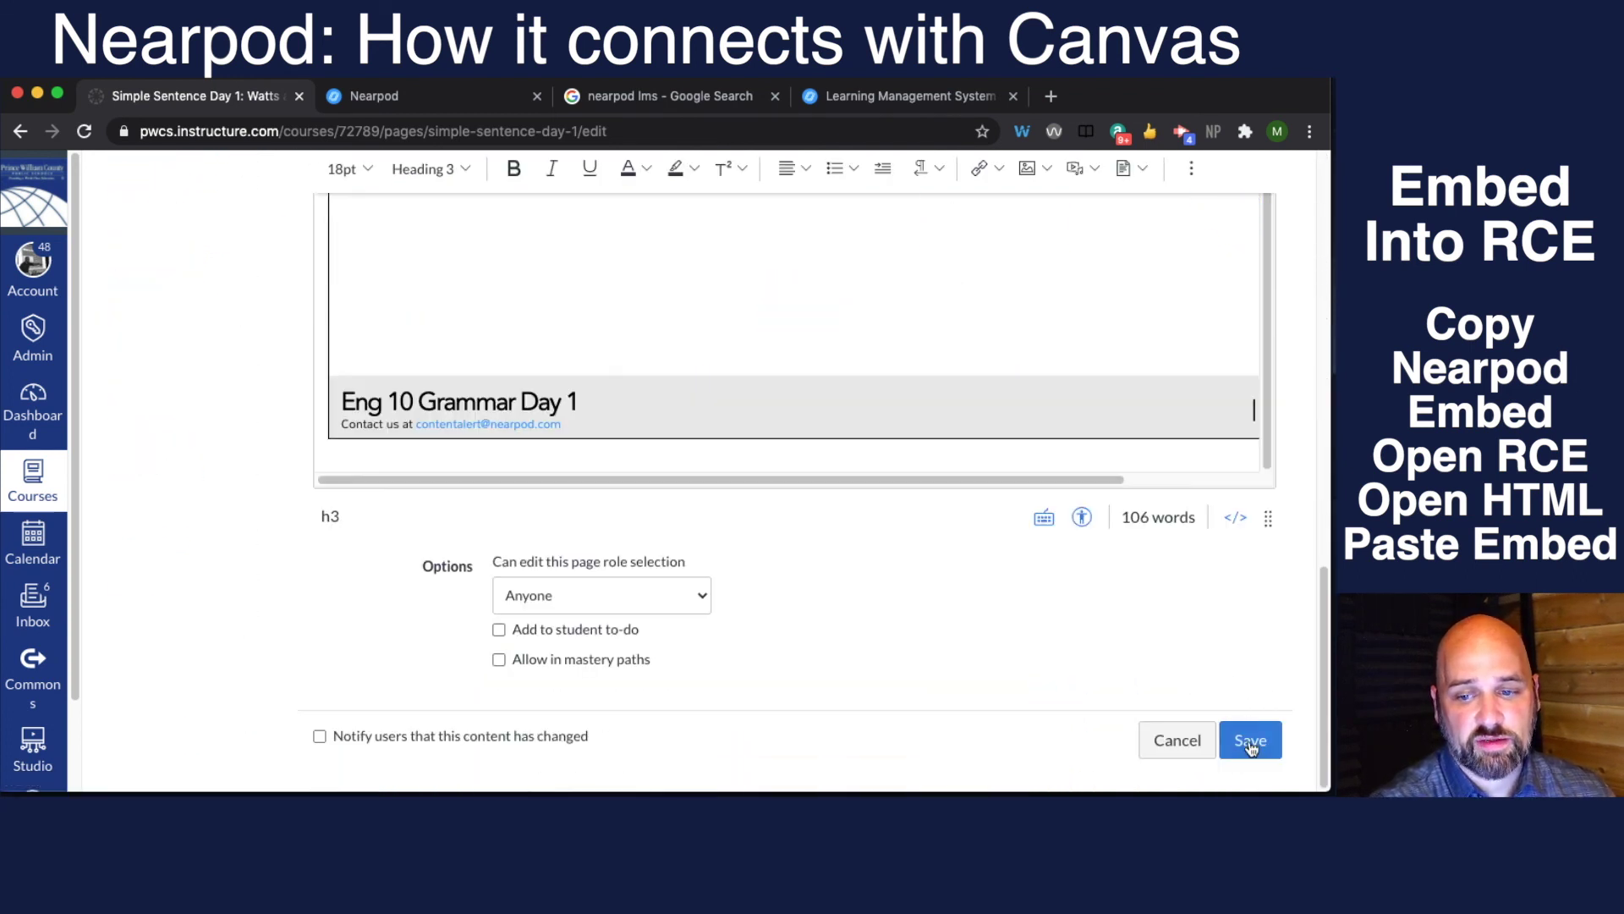
click(1250, 742)
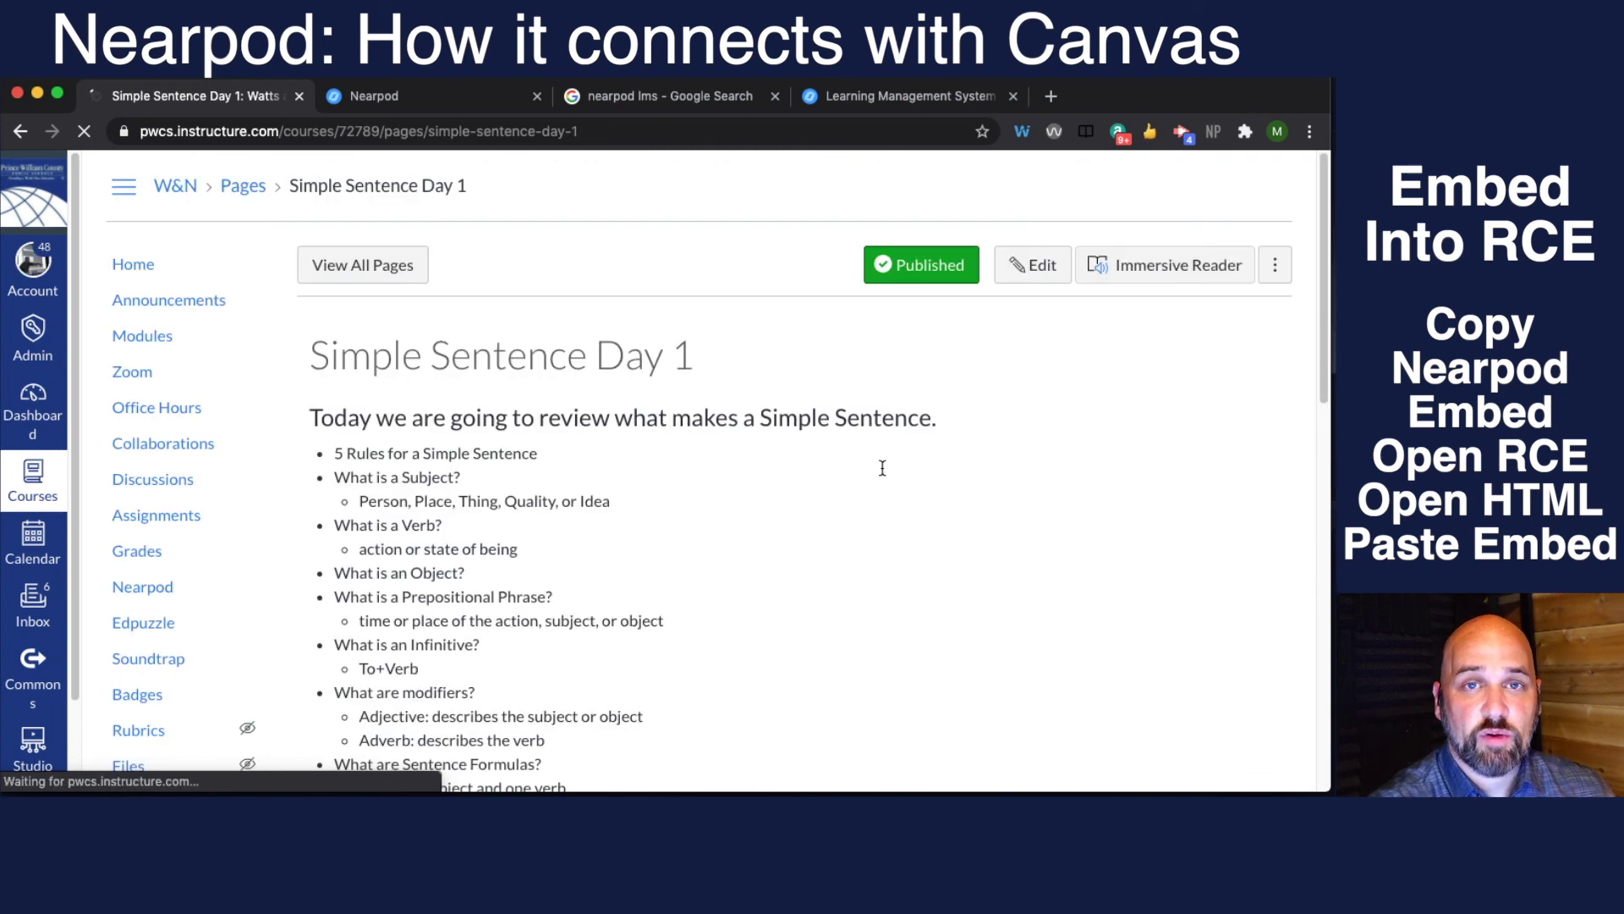
Check the Nearpod embed on the saved page, then go to the course Discussions.
scroll(686, 548, down, 3)
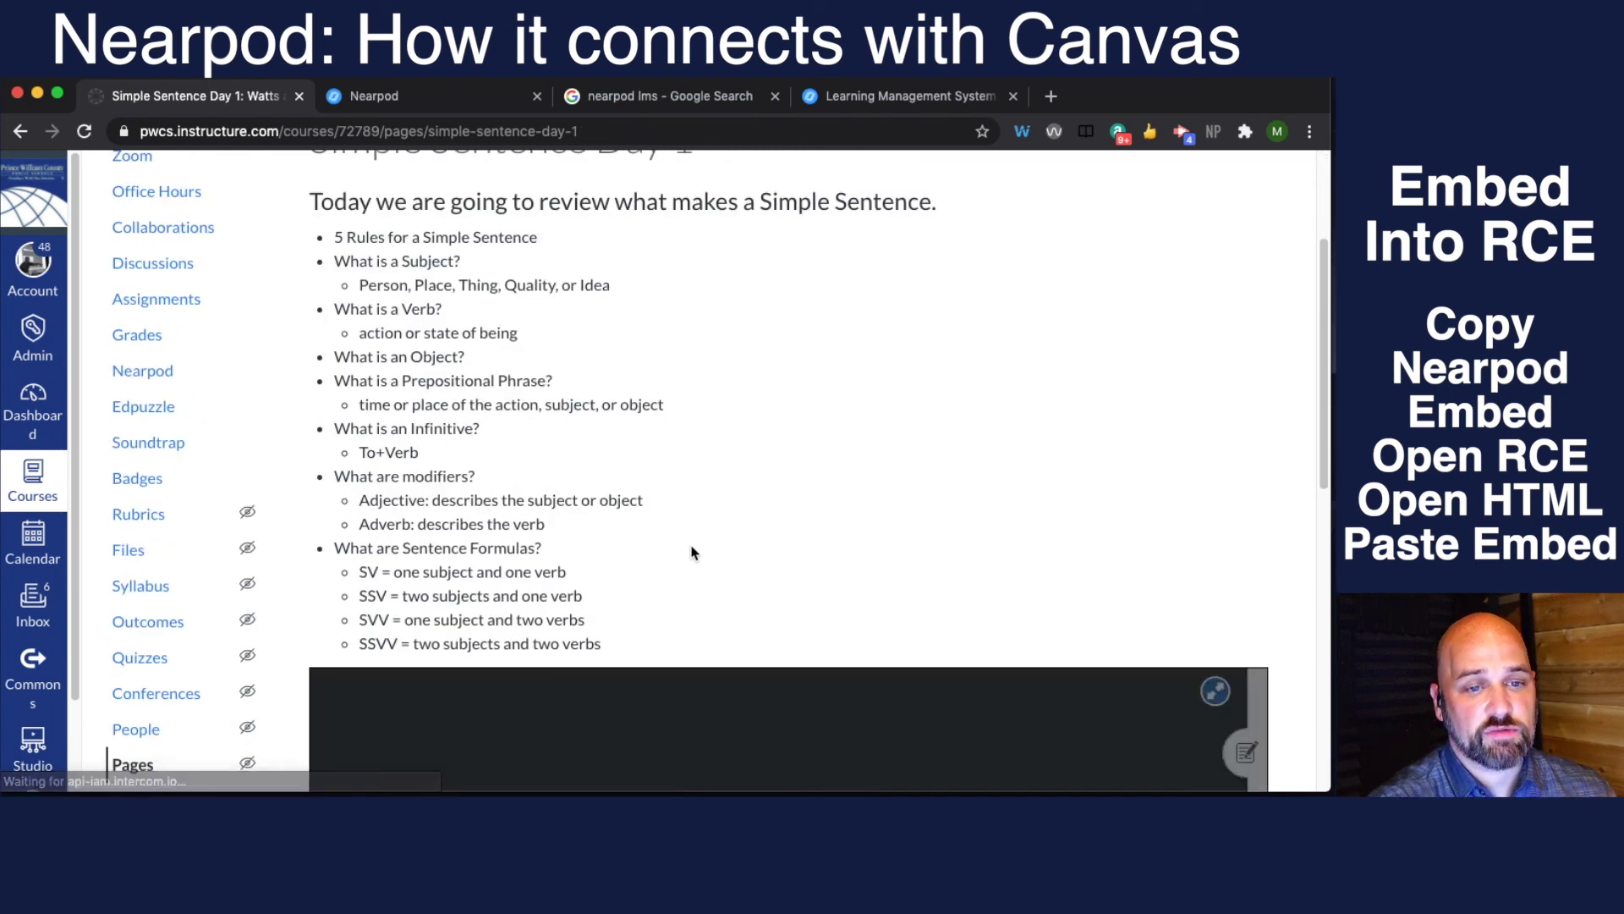
scroll(690, 551, down, 4)
scroll(592, 474, up, 4)
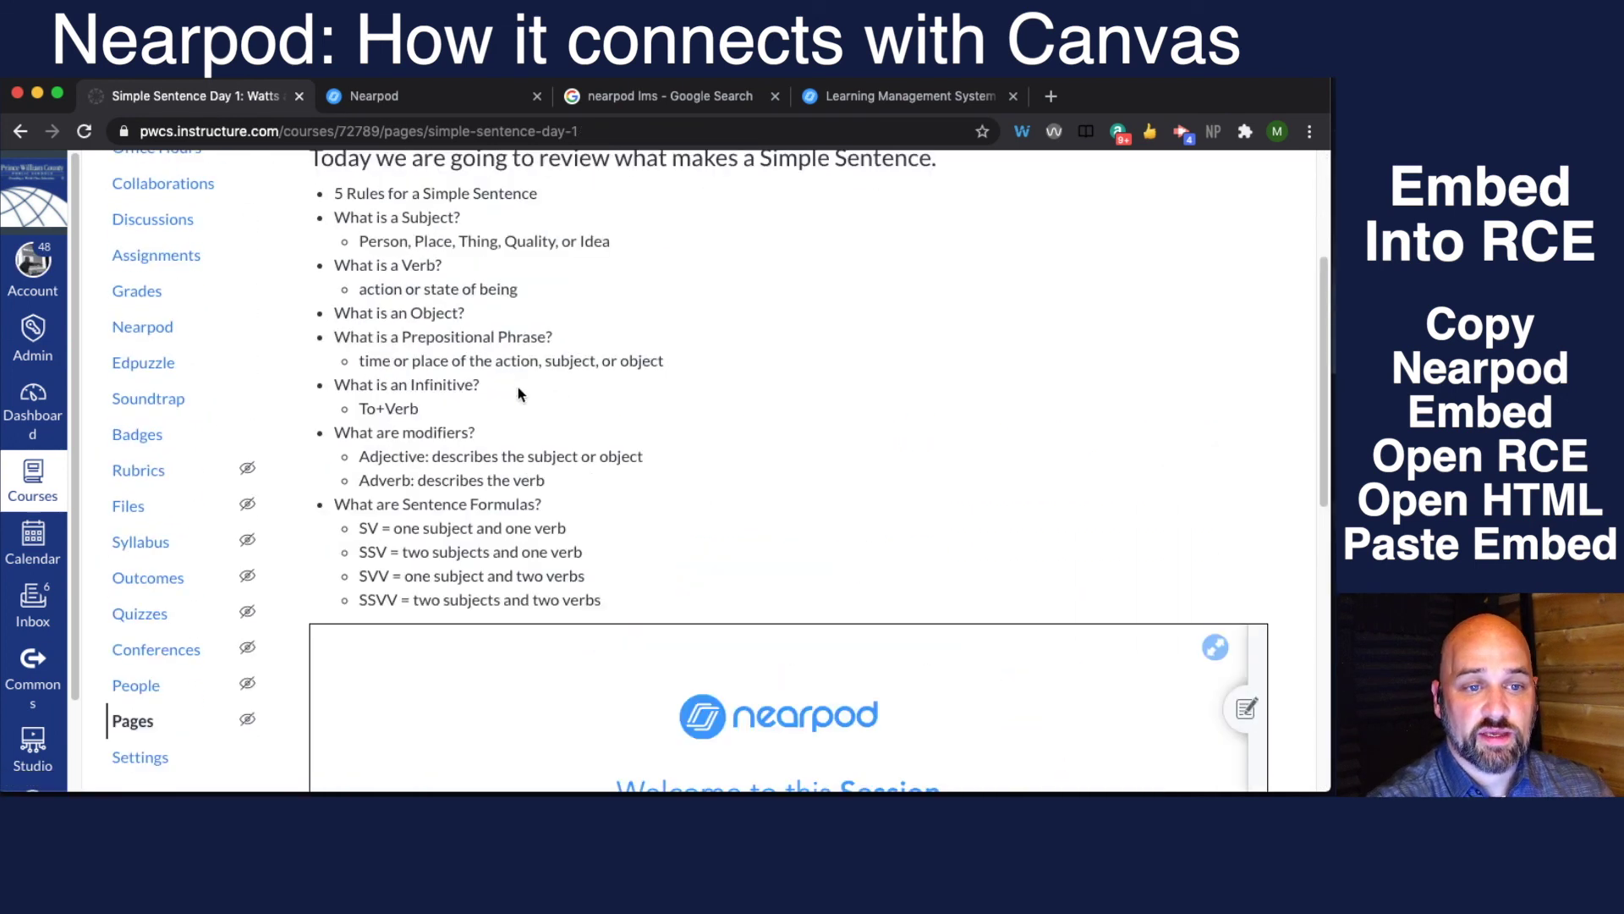
scroll(729, 516, down, 7)
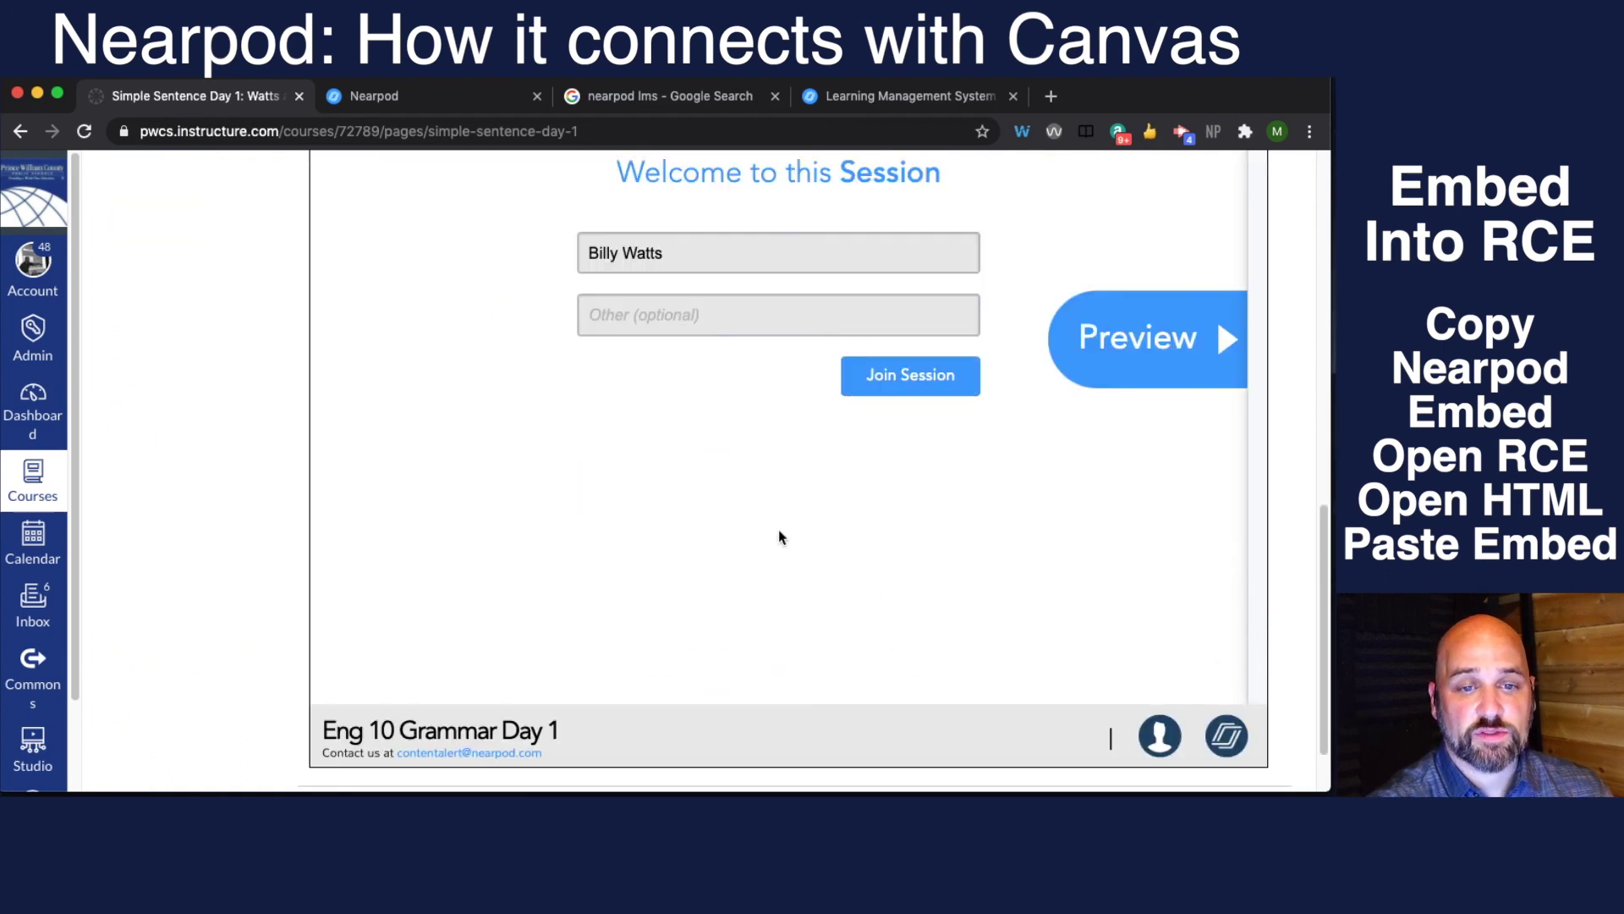
scroll(541, 548, up, 6)
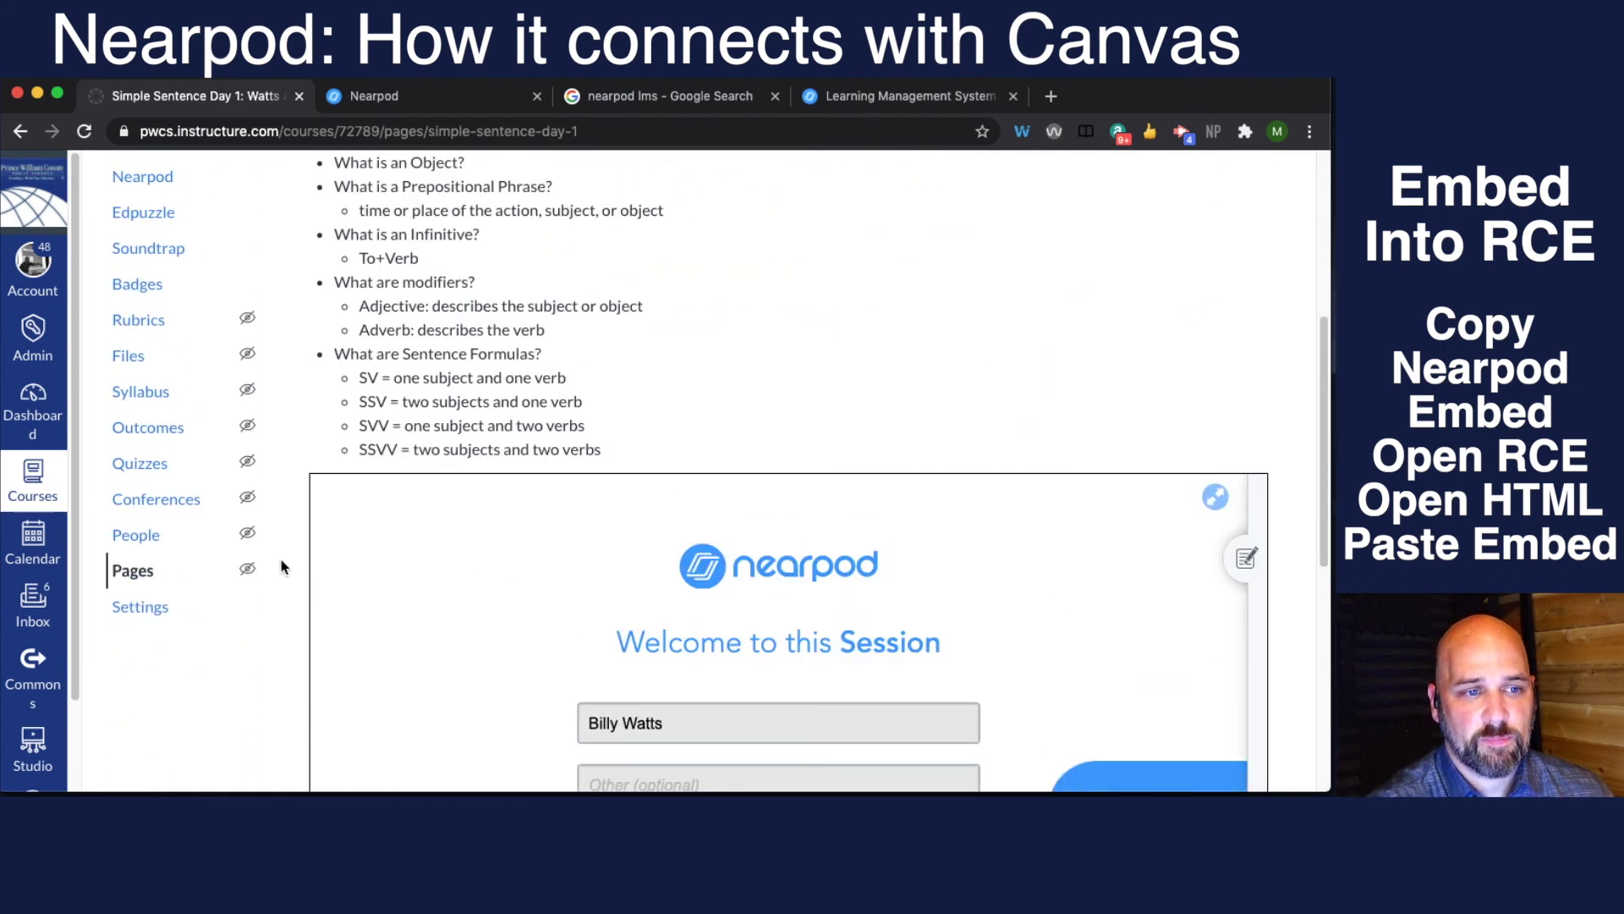
scroll(201, 412, up, 3)
click(161, 352)
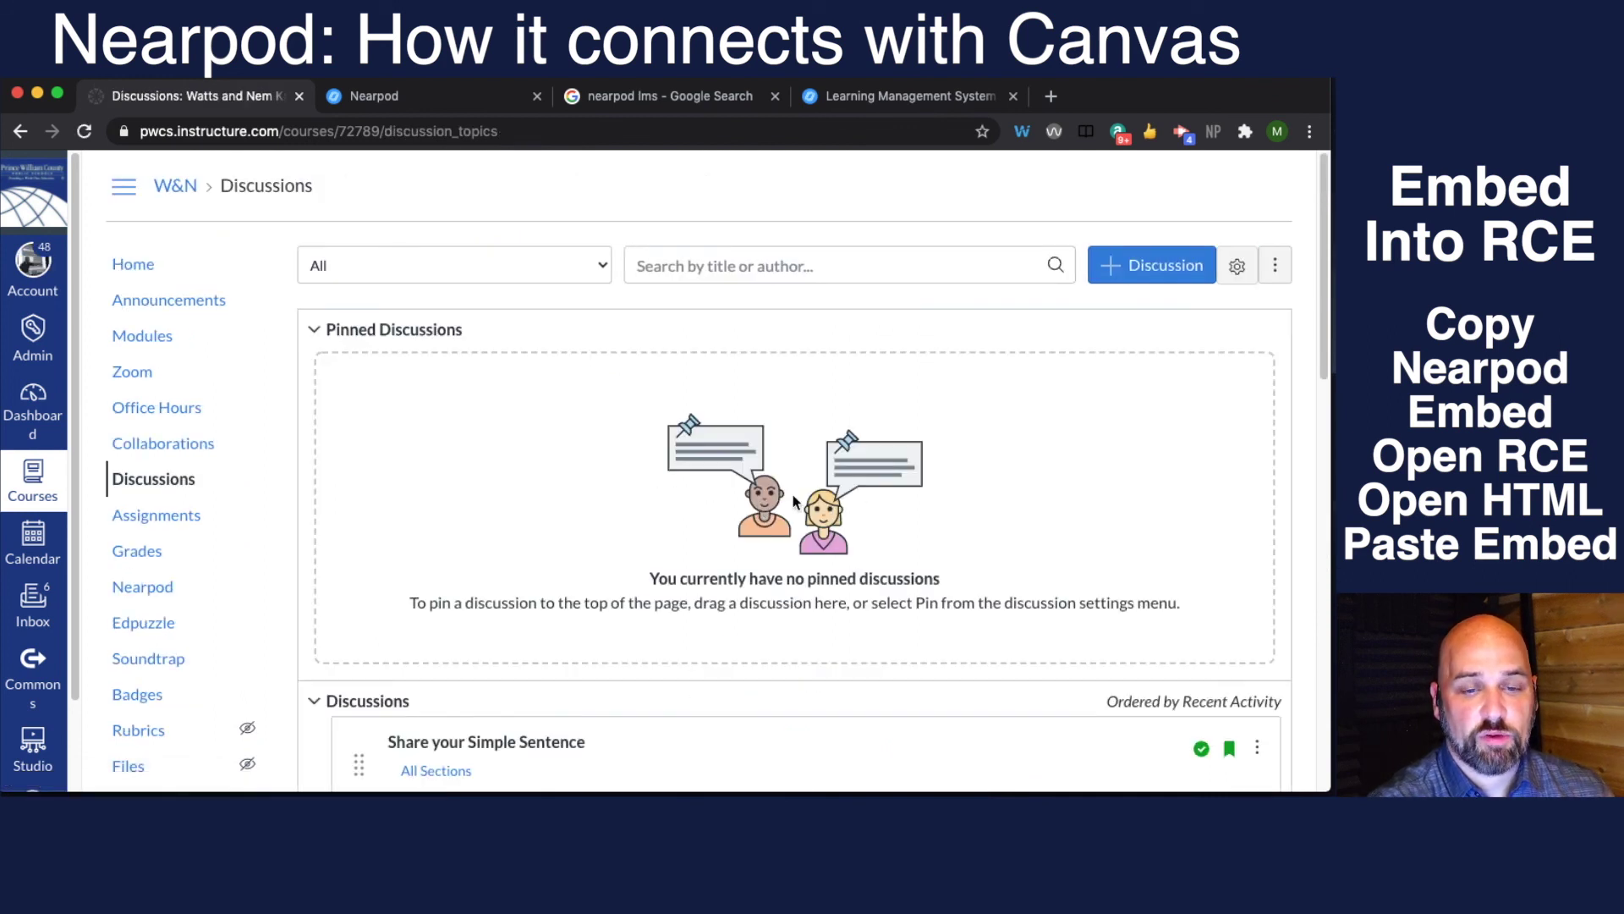
Review the Share your Simple Sentence discussion and its embedded Nearpod, then open Assignments.
scroll(888, 529, down, 2)
scroll(888, 530, down, 1)
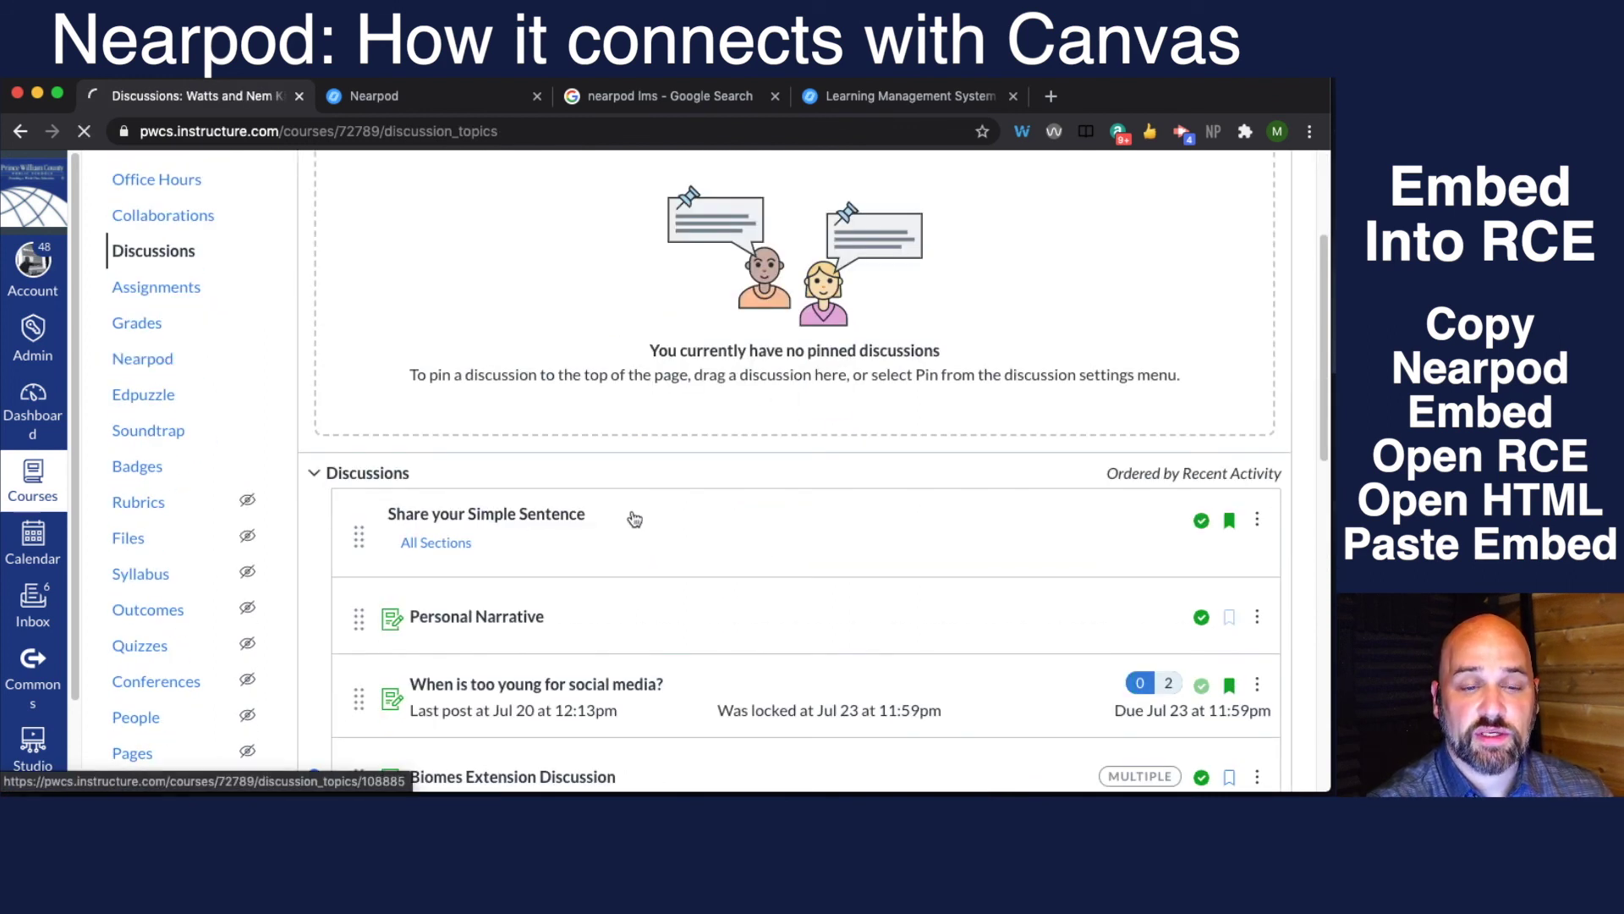
click(618, 514)
scroll(851, 518, down, 3)
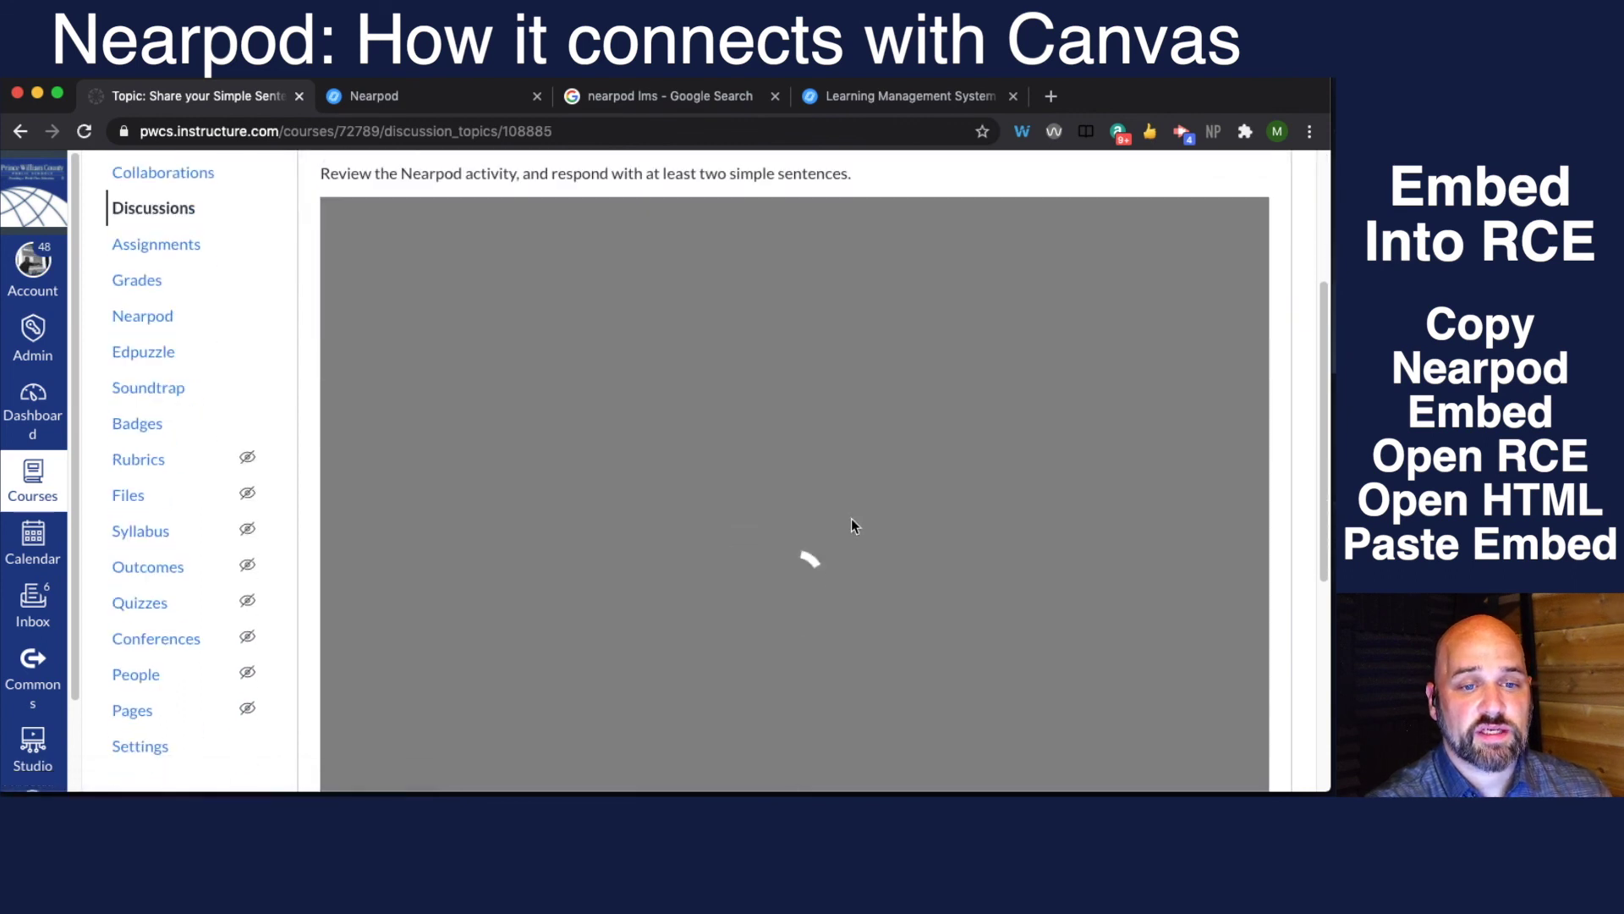
scroll(852, 519, down, 2)
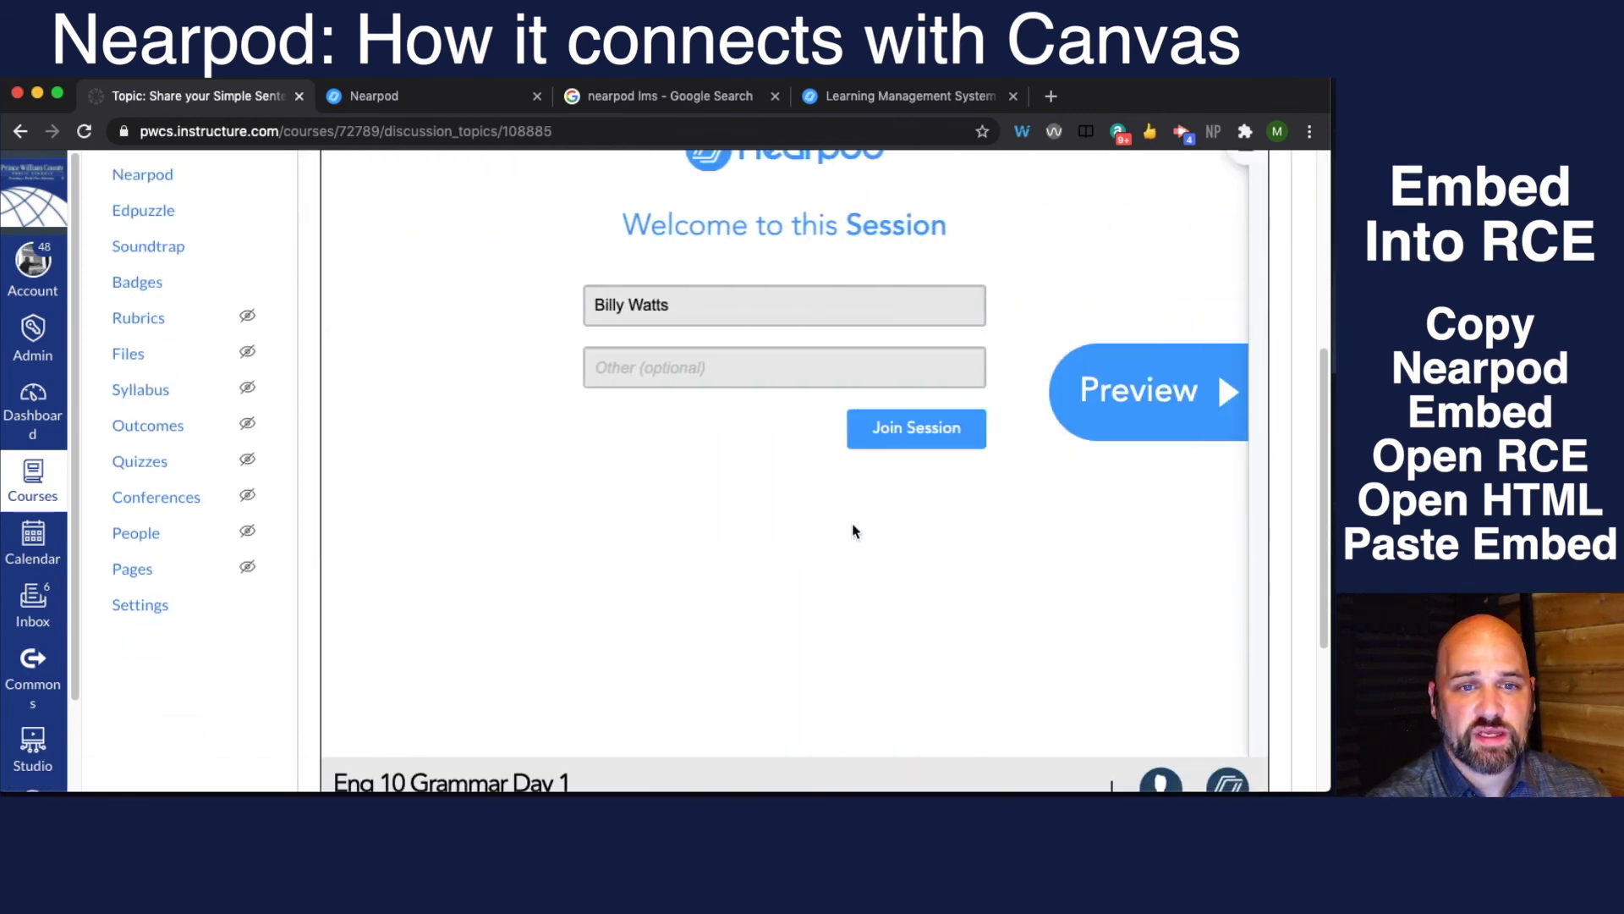
scroll(853, 531, down, 4)
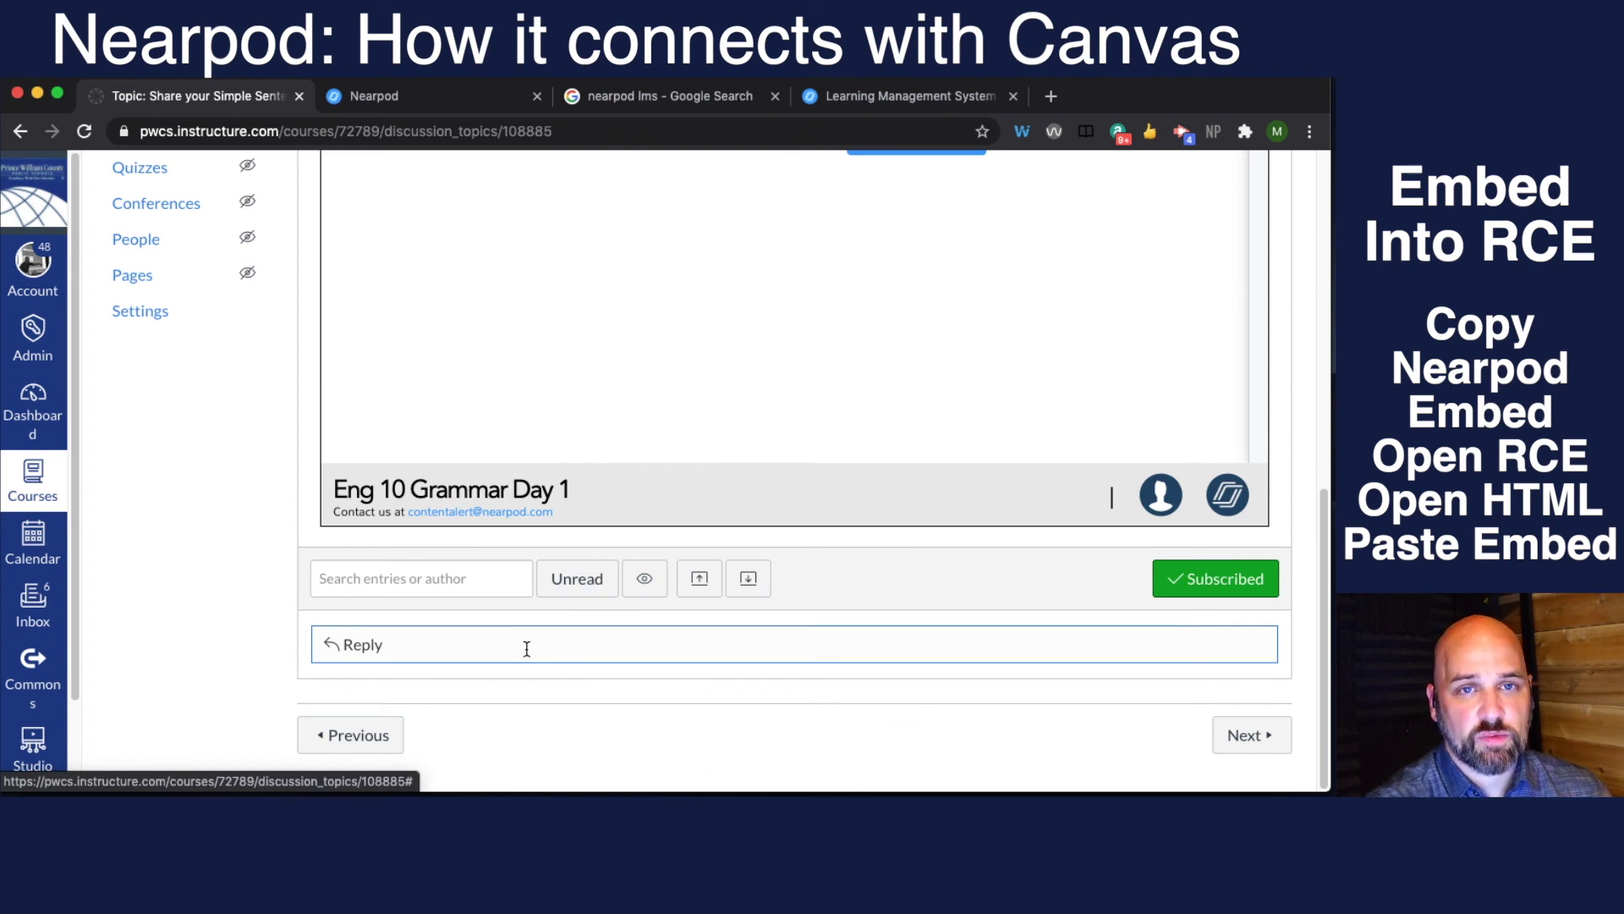
scroll(554, 654, up, 5)
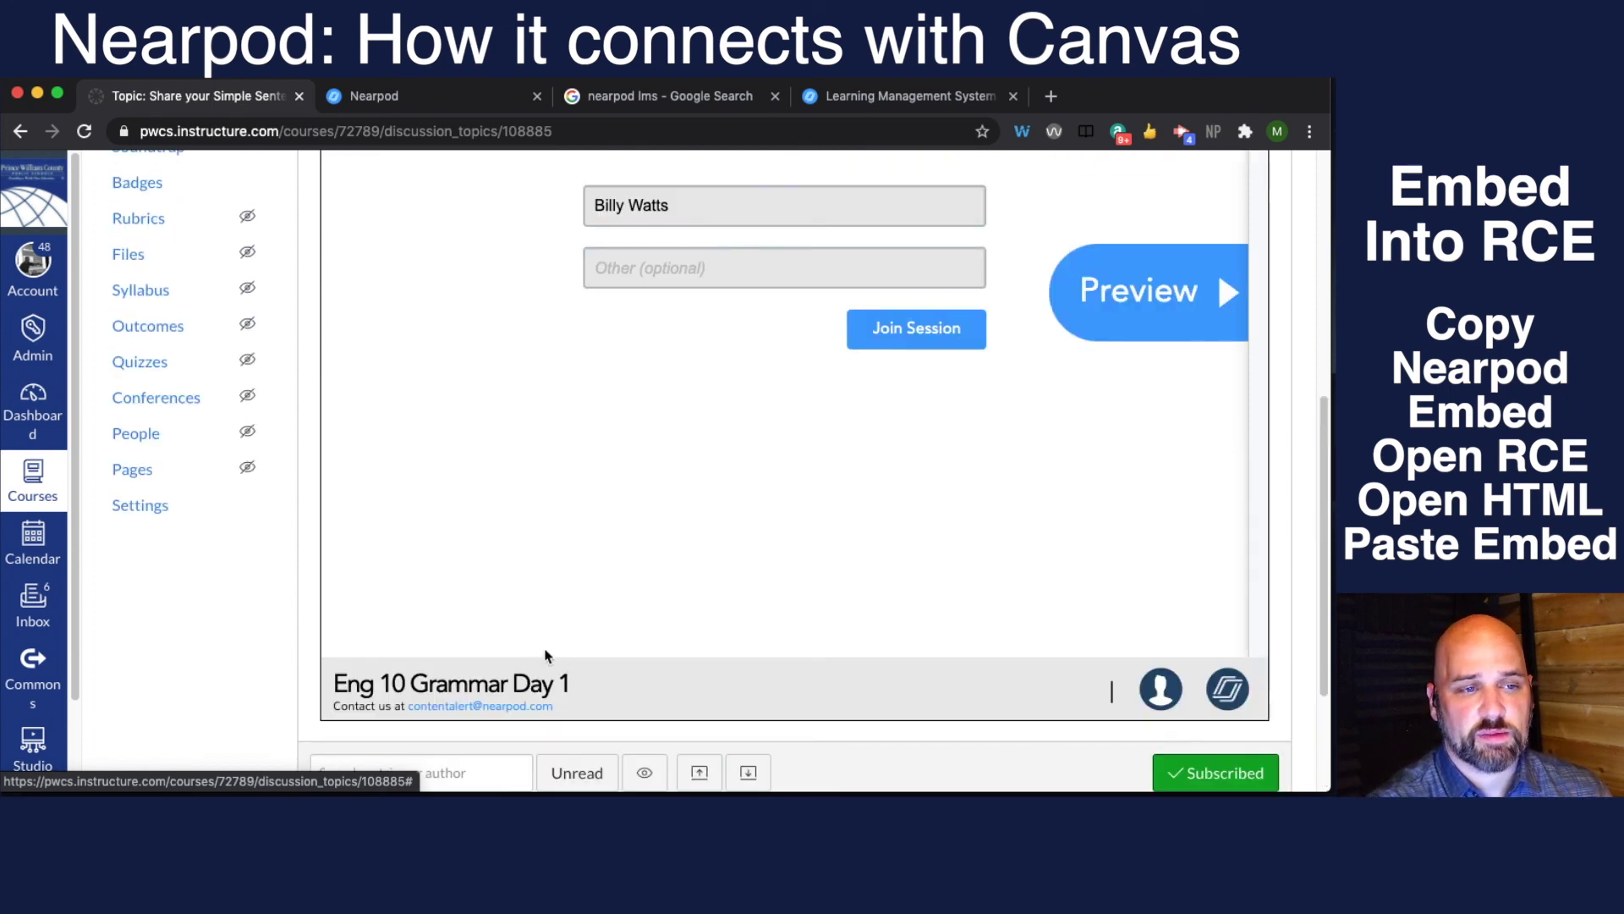
scroll(336, 579, up, 1)
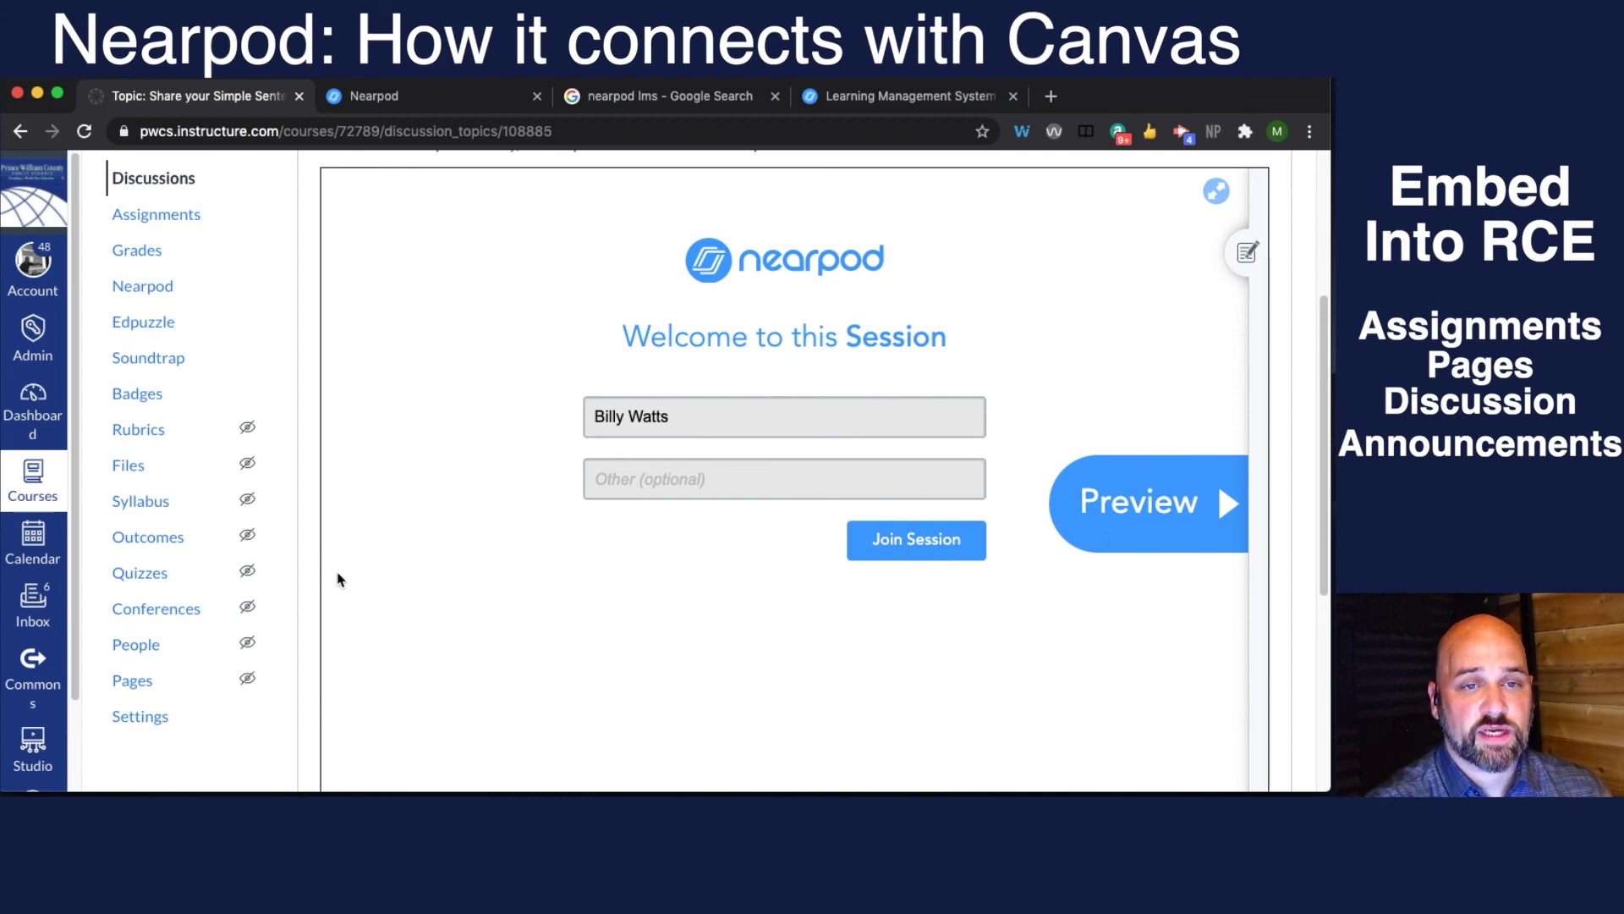
scroll(340, 584, up, 2)
scroll(346, 590, up, 3)
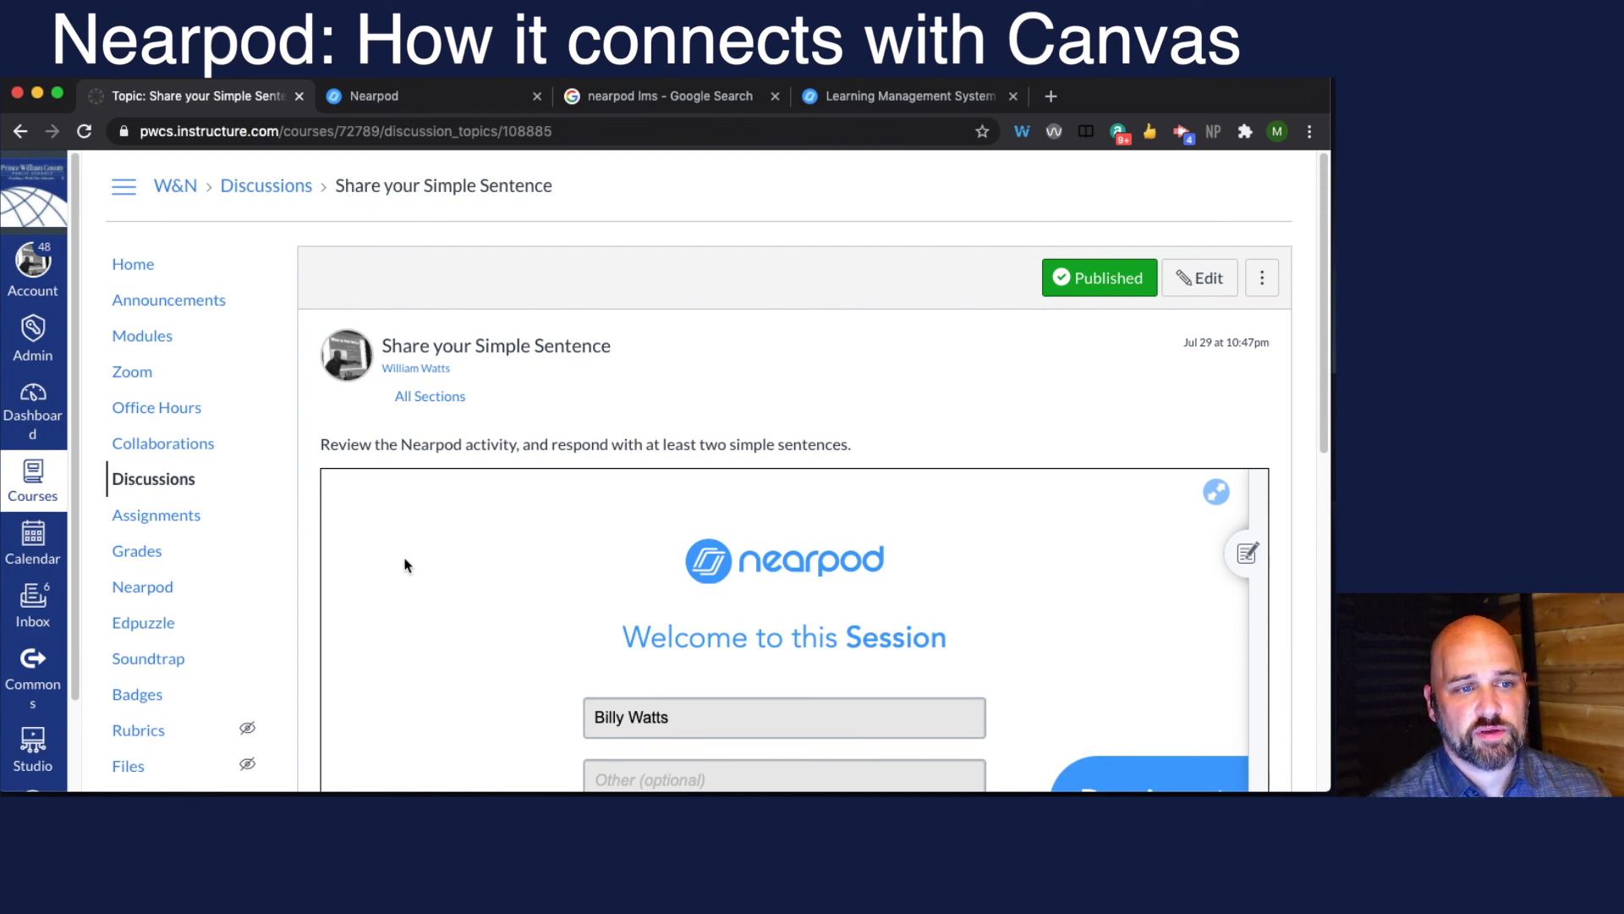
click(161, 517)
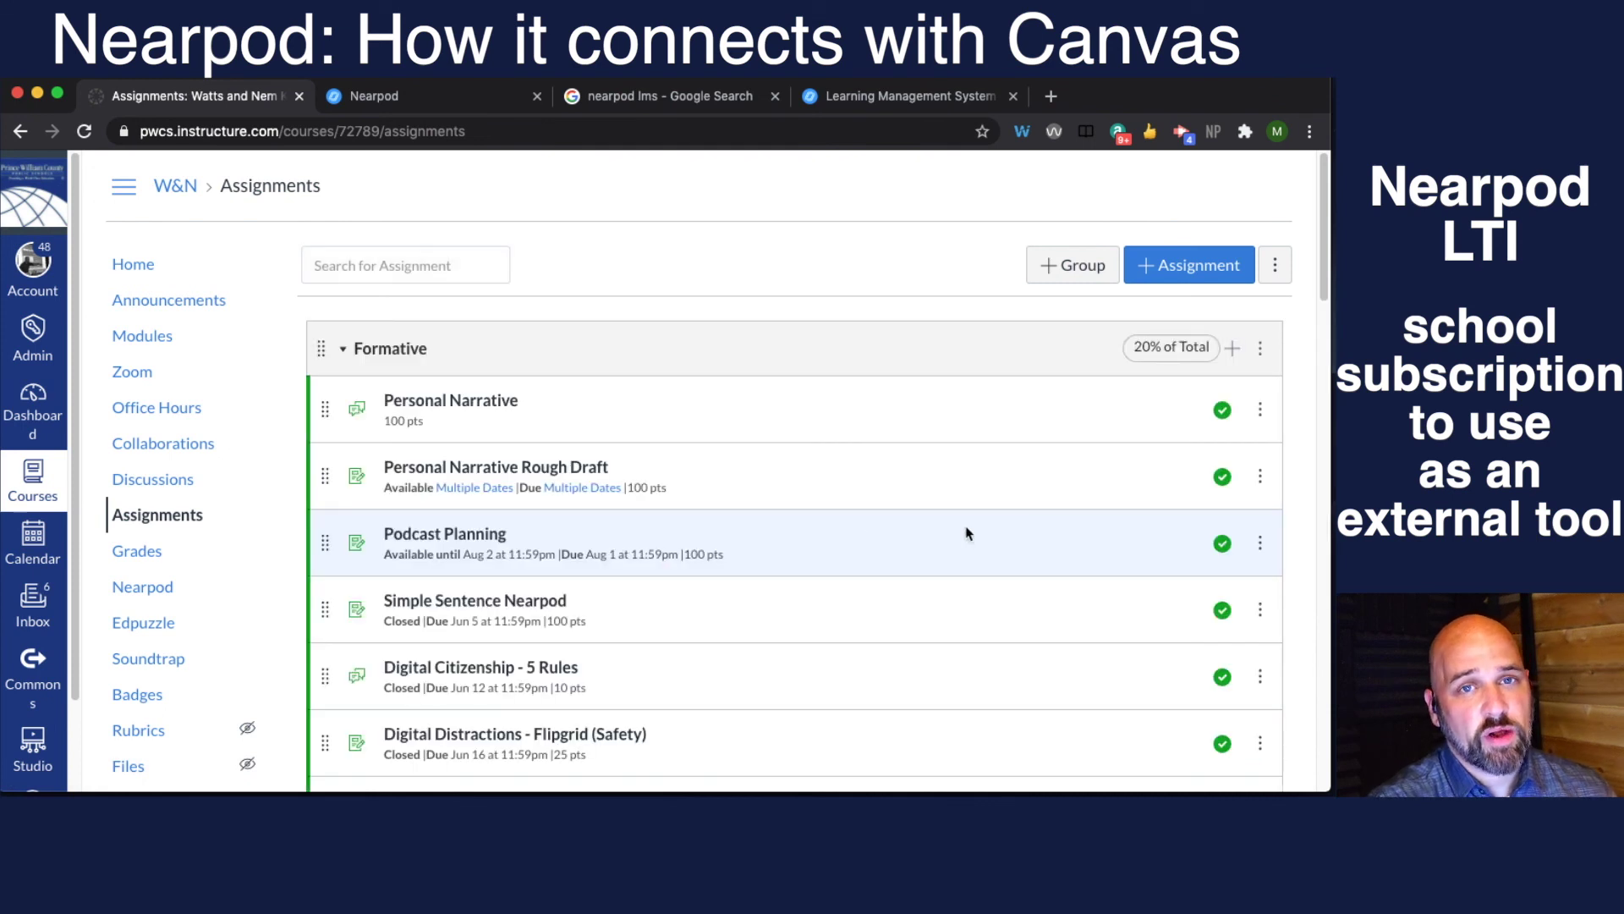
Open the Simple Sentence Day 1 assignment for editing.
scroll(967, 533, down, 10)
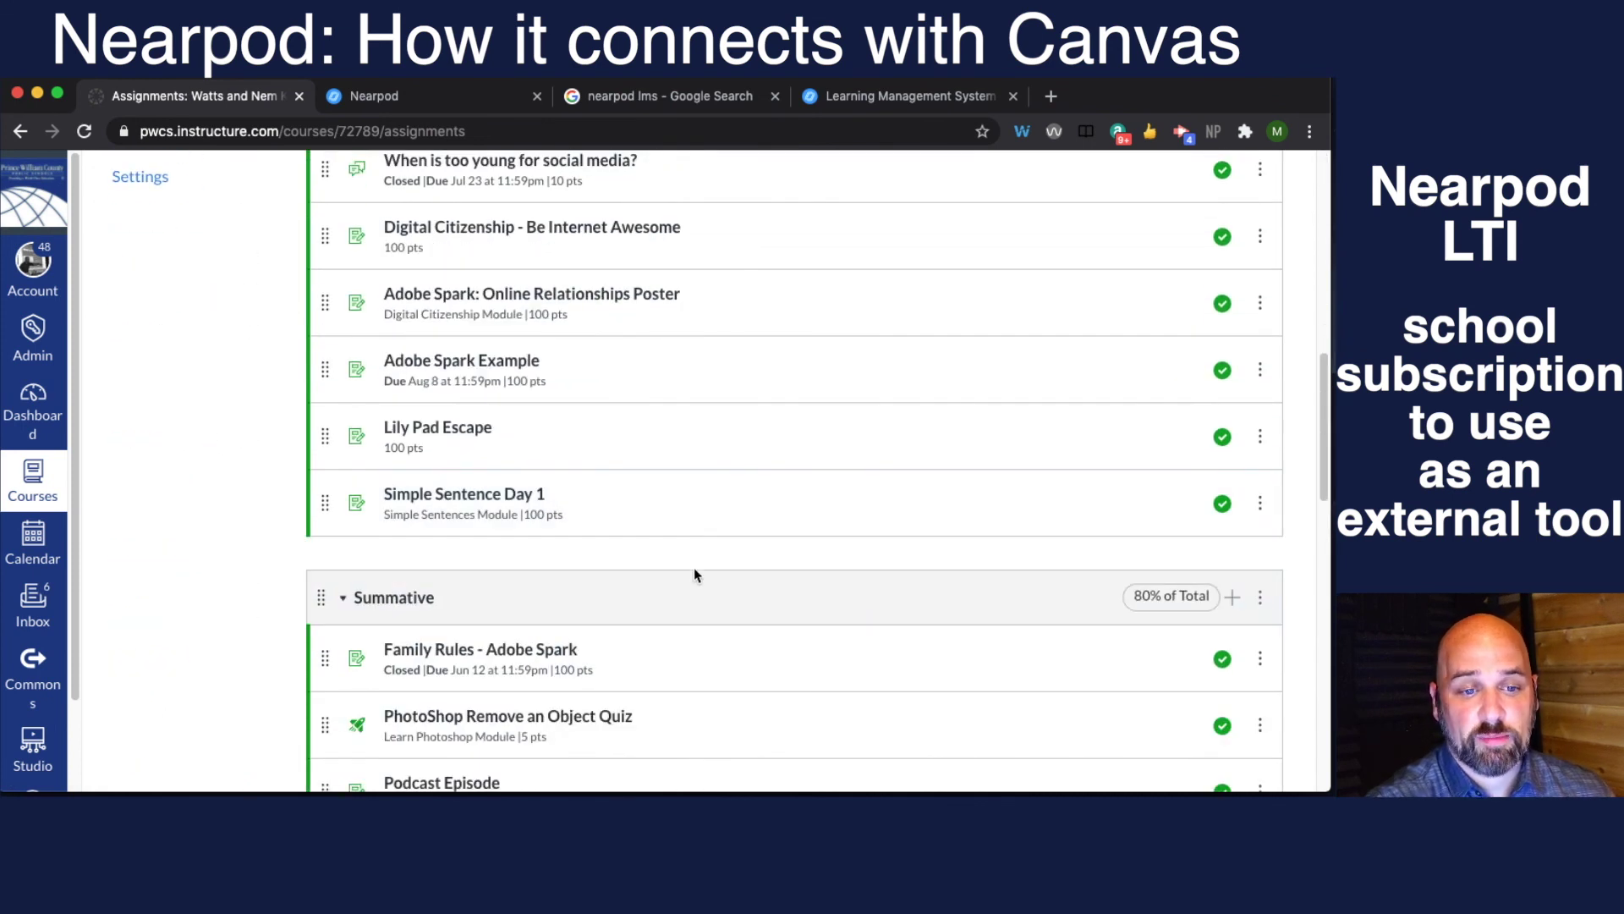
click(489, 497)
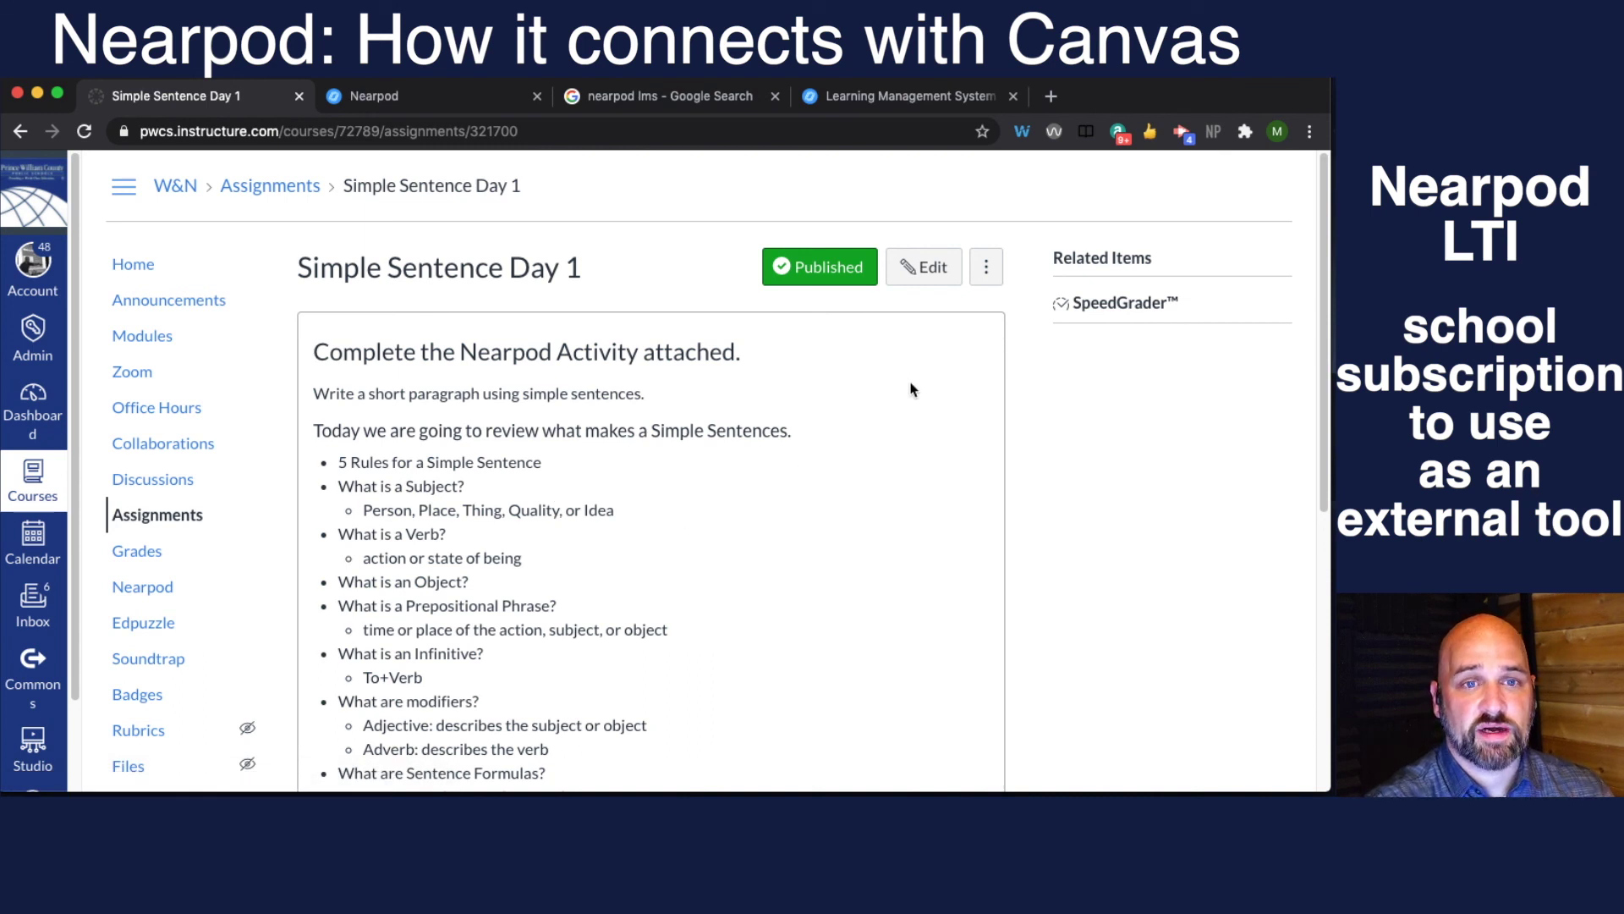
click(926, 269)
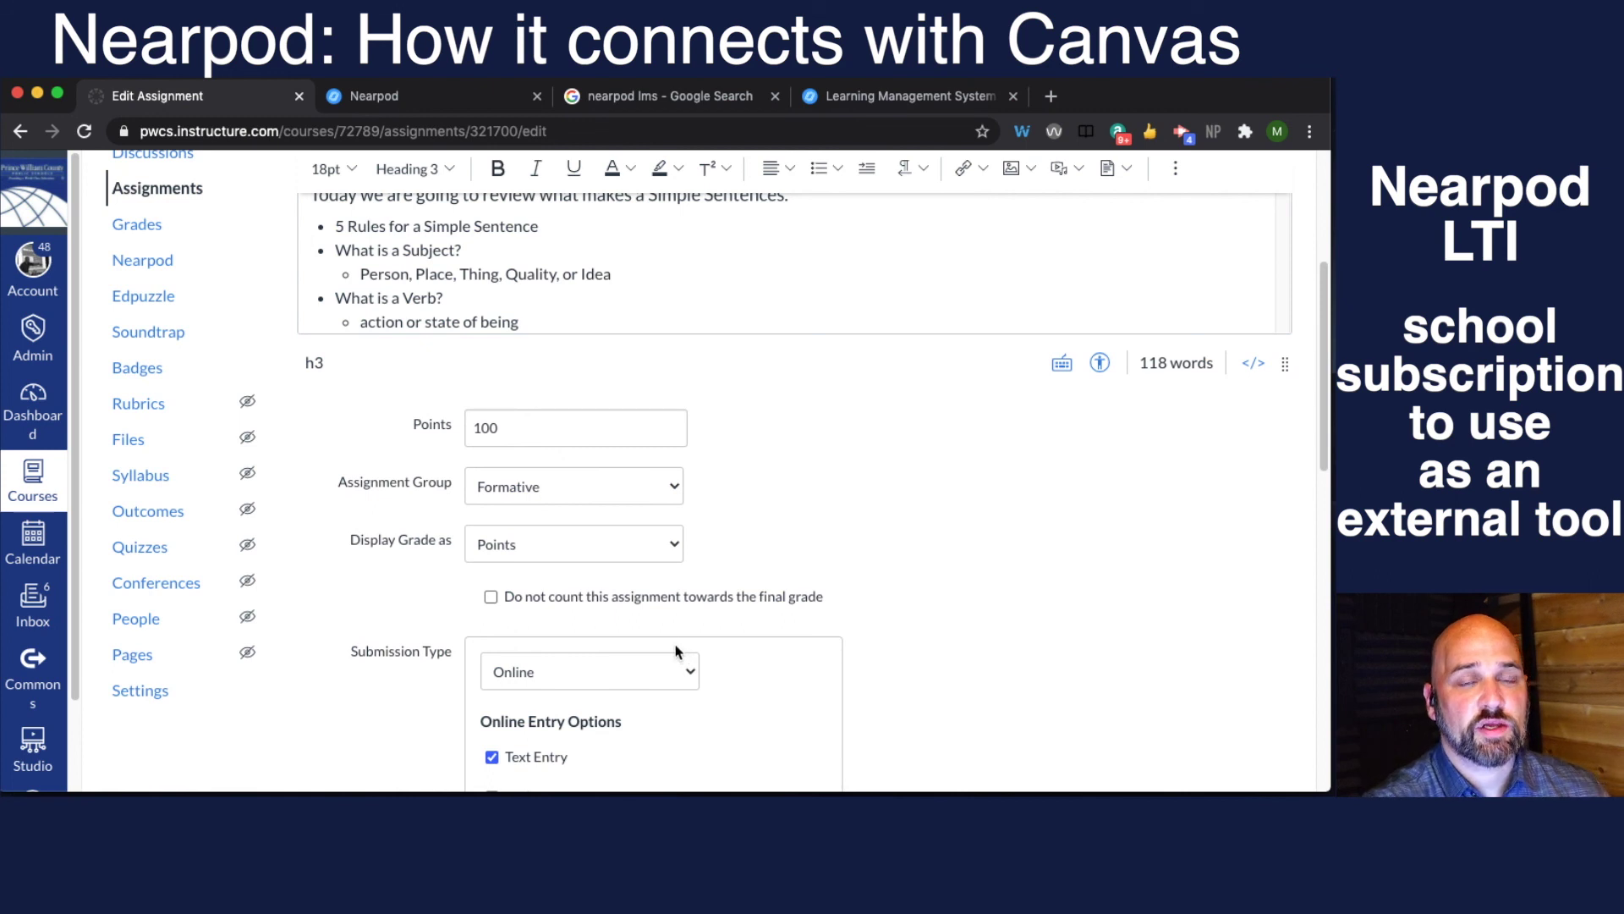
Generate a Consumer Key and Shared Secret on Nearpod's LMS integration page.
click(647, 100)
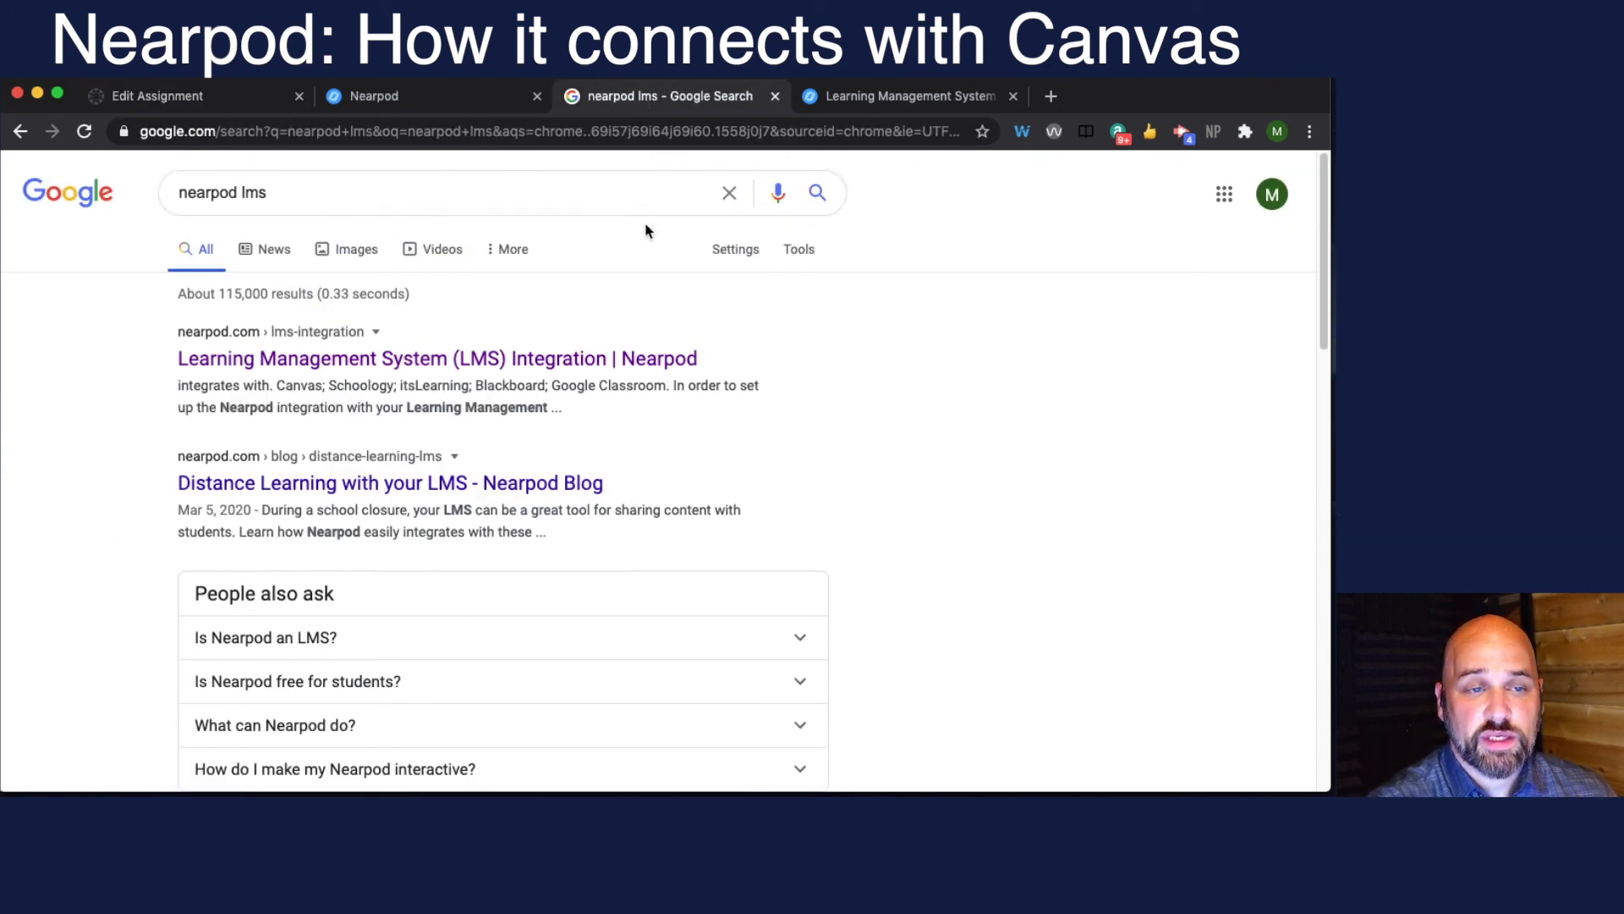
click(861, 96)
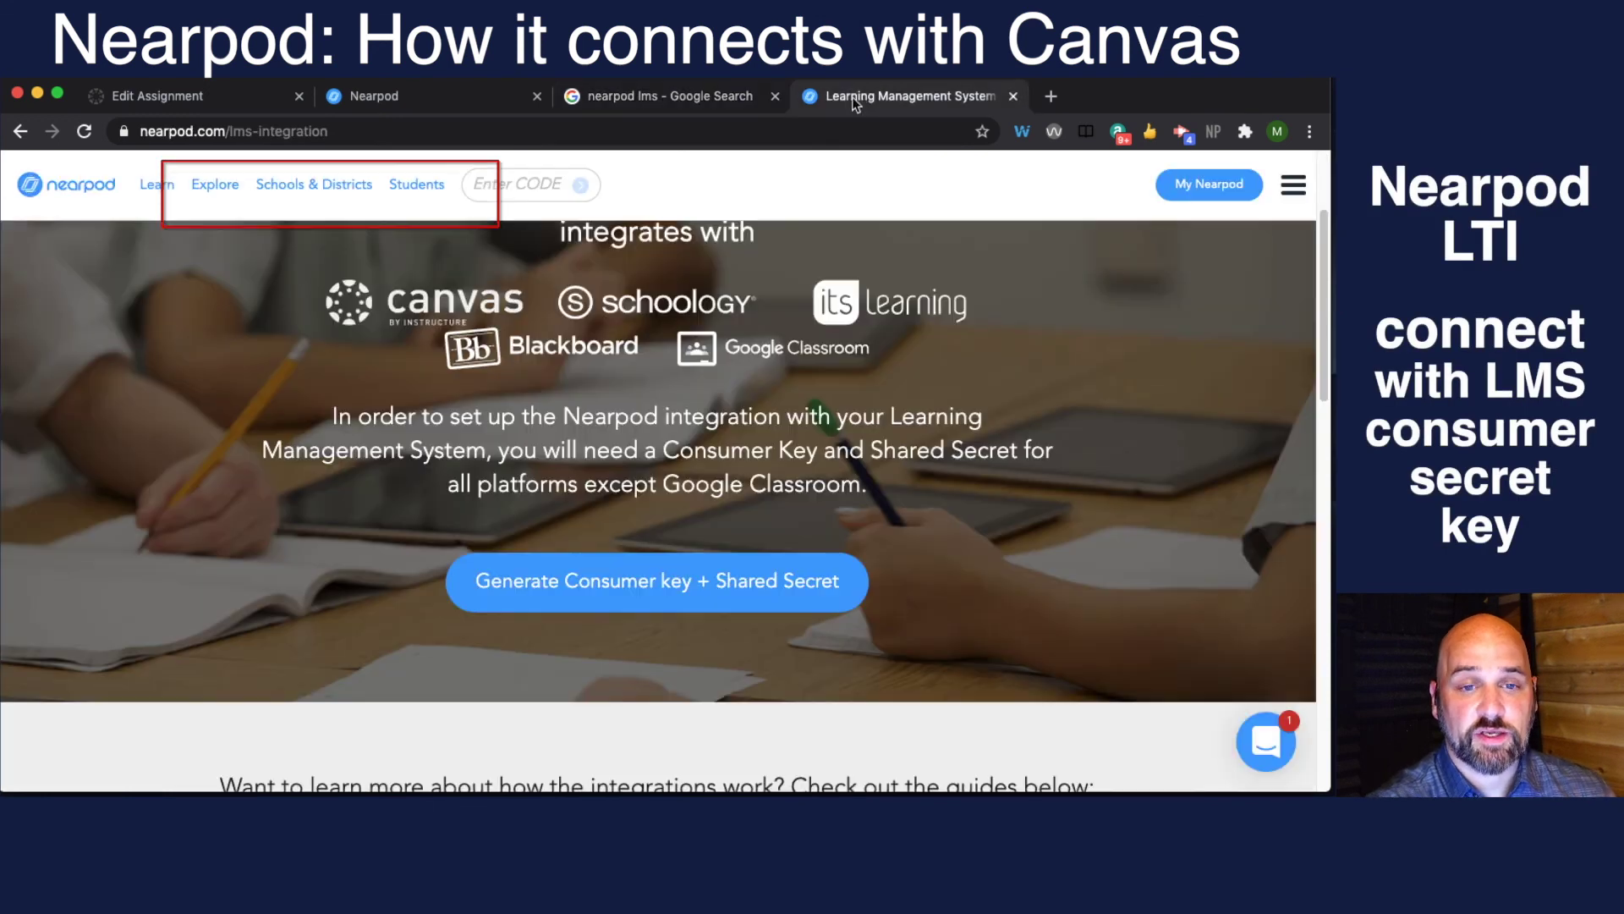
click(607, 605)
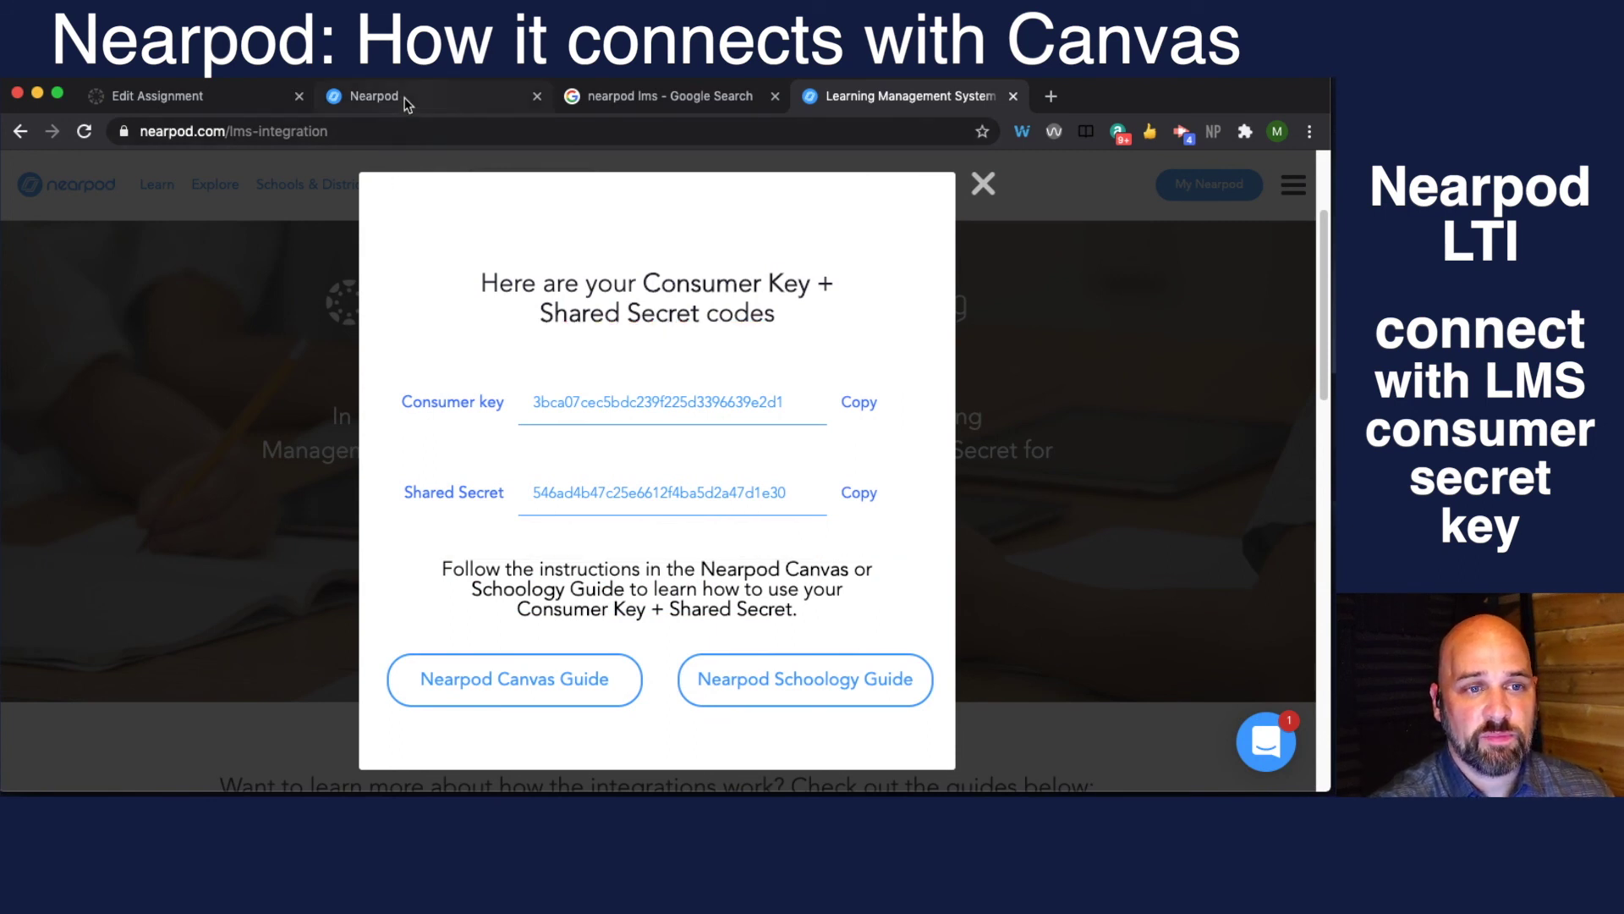
click(275, 98)
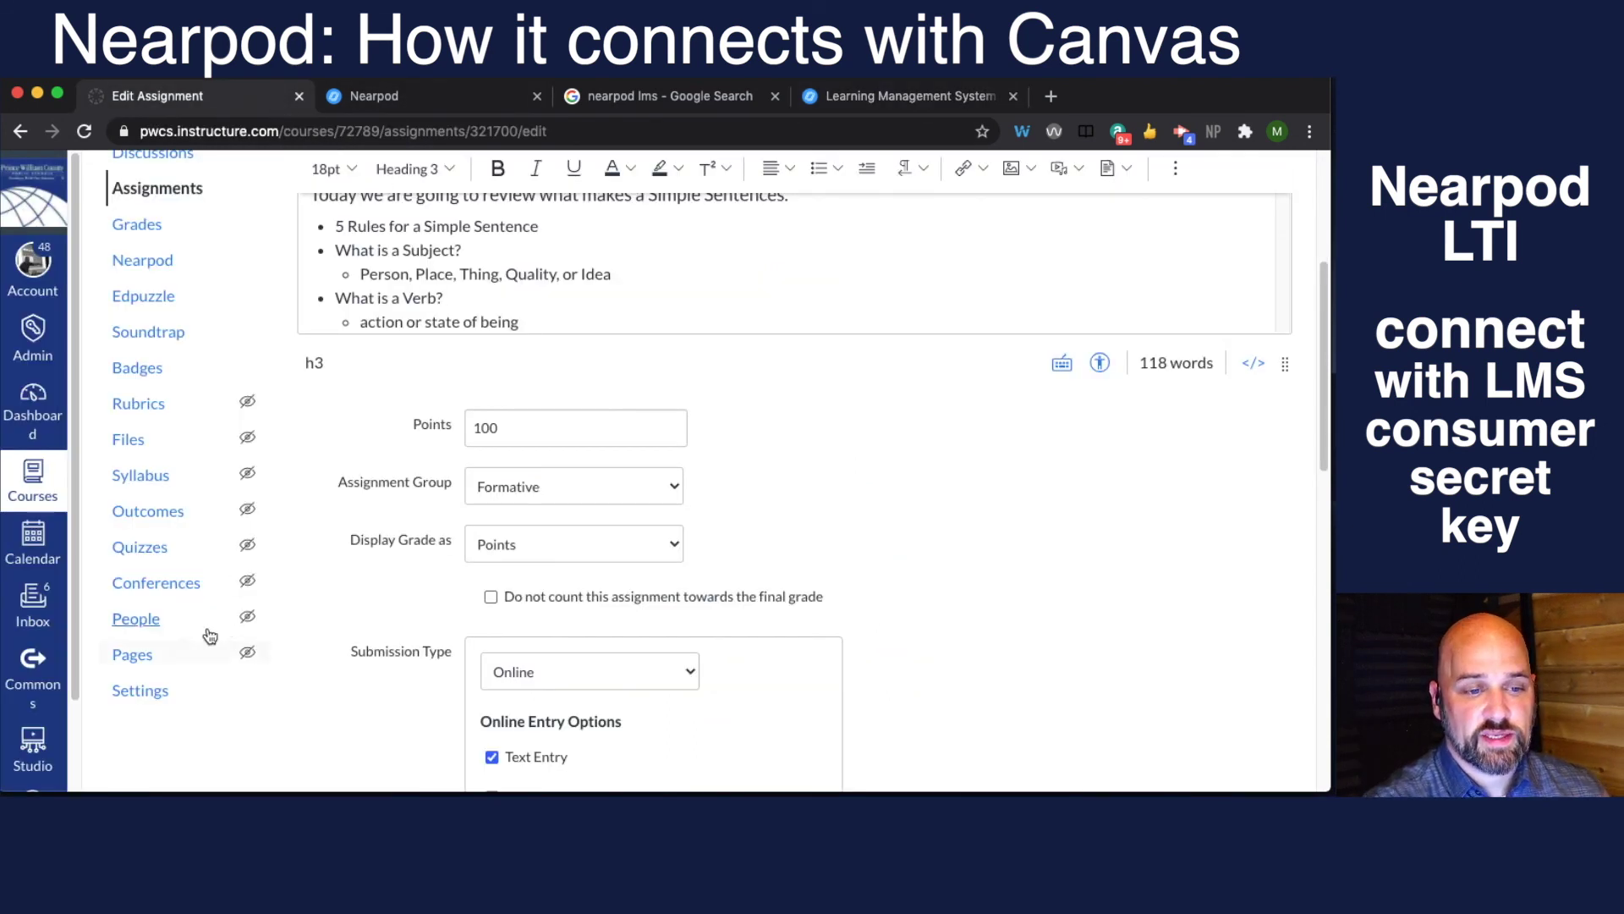
Filter the course's external apps in Settings > Apps down to Nearpod.
mouse_move(159, 694)
mouse_down()
mouse_move(195, 692)
mouse_move(142, 692)
mouse_up()
click(198, 681)
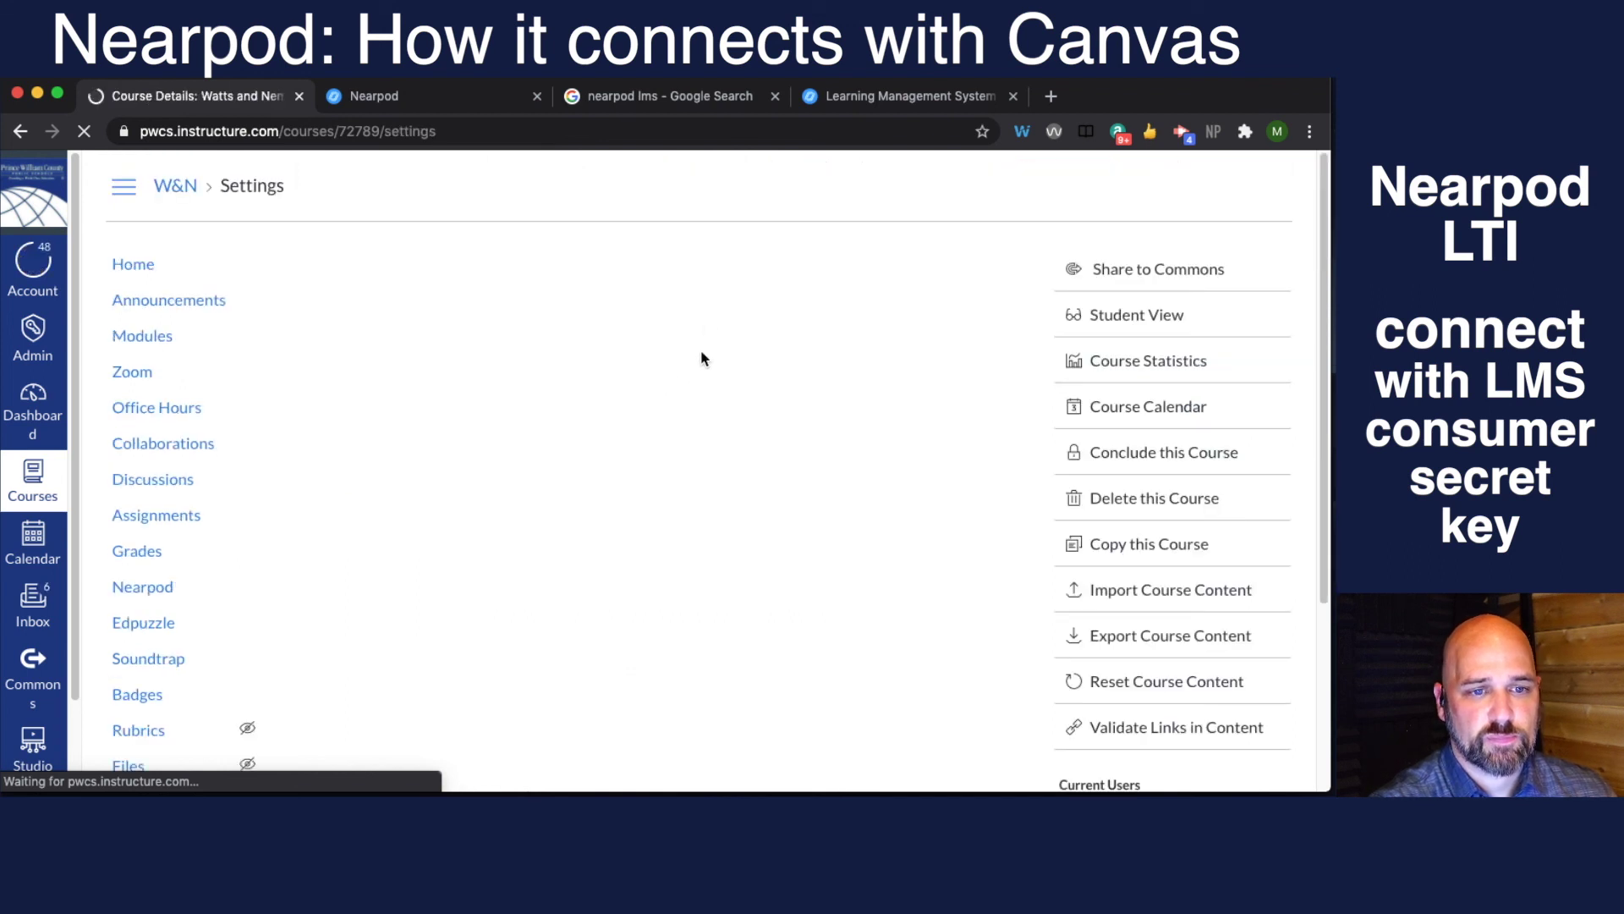
click(634, 264)
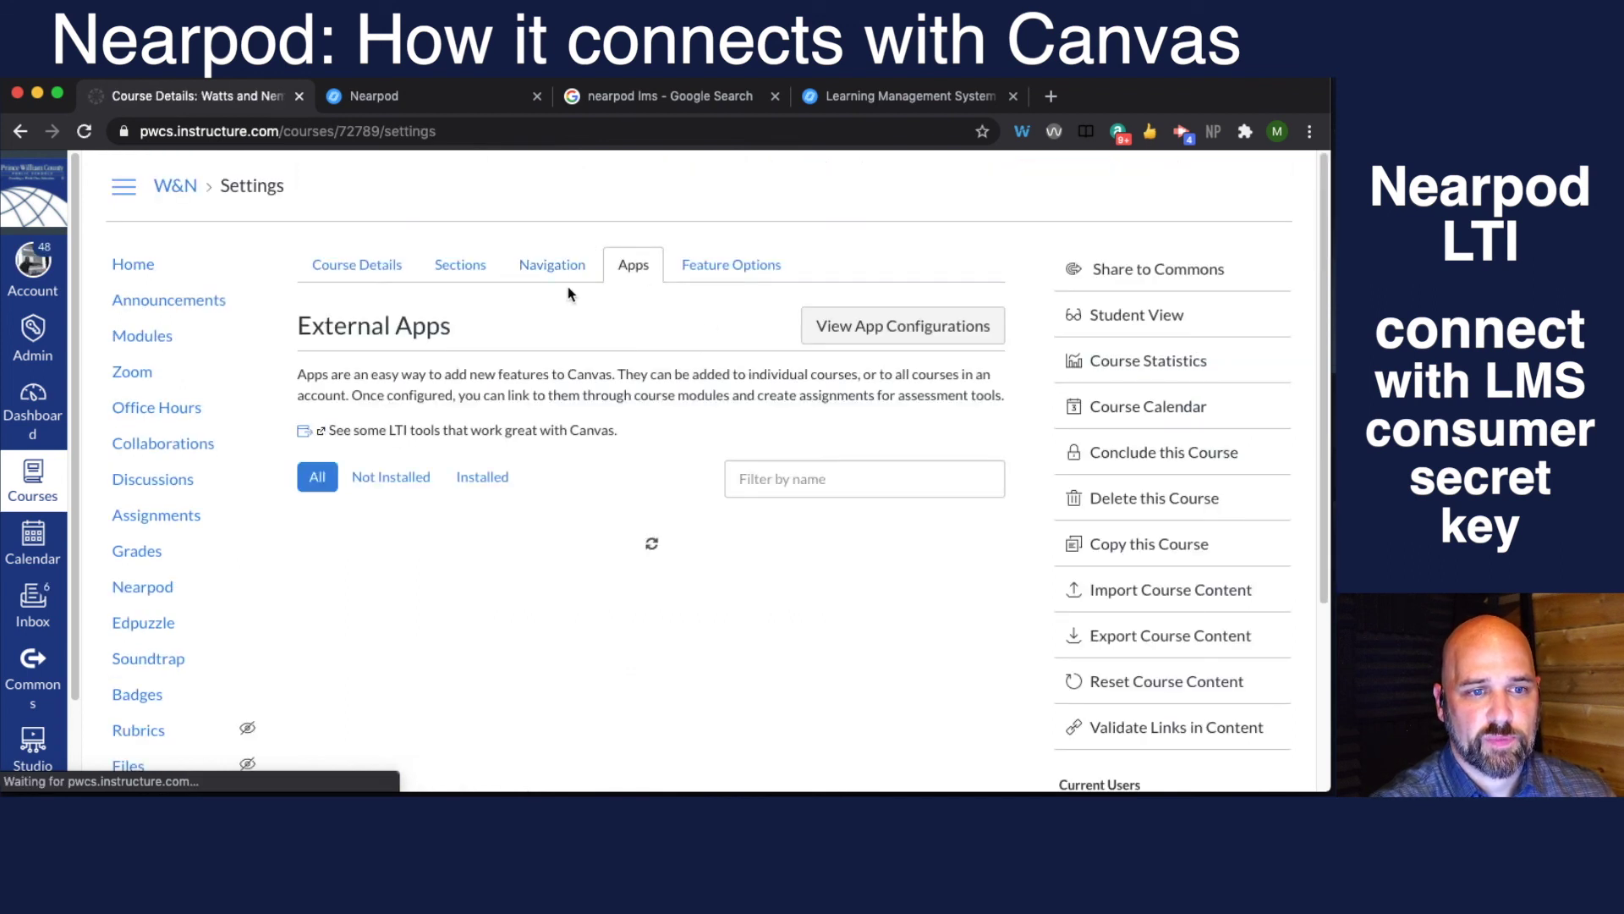
click(781, 470)
click(761, 524)
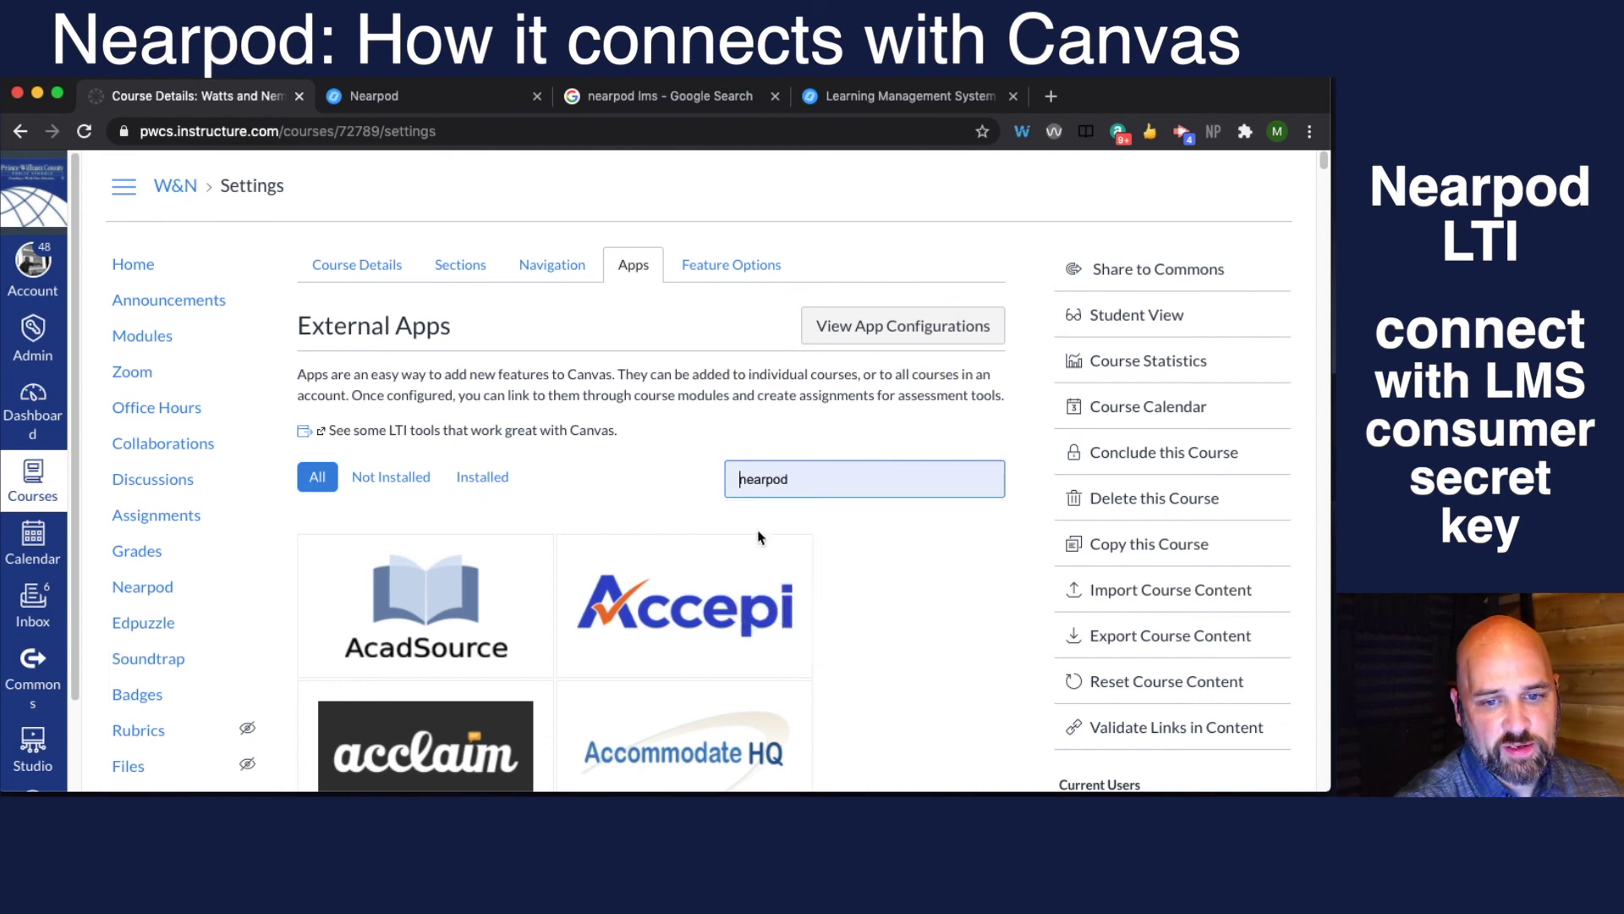
click(368, 621)
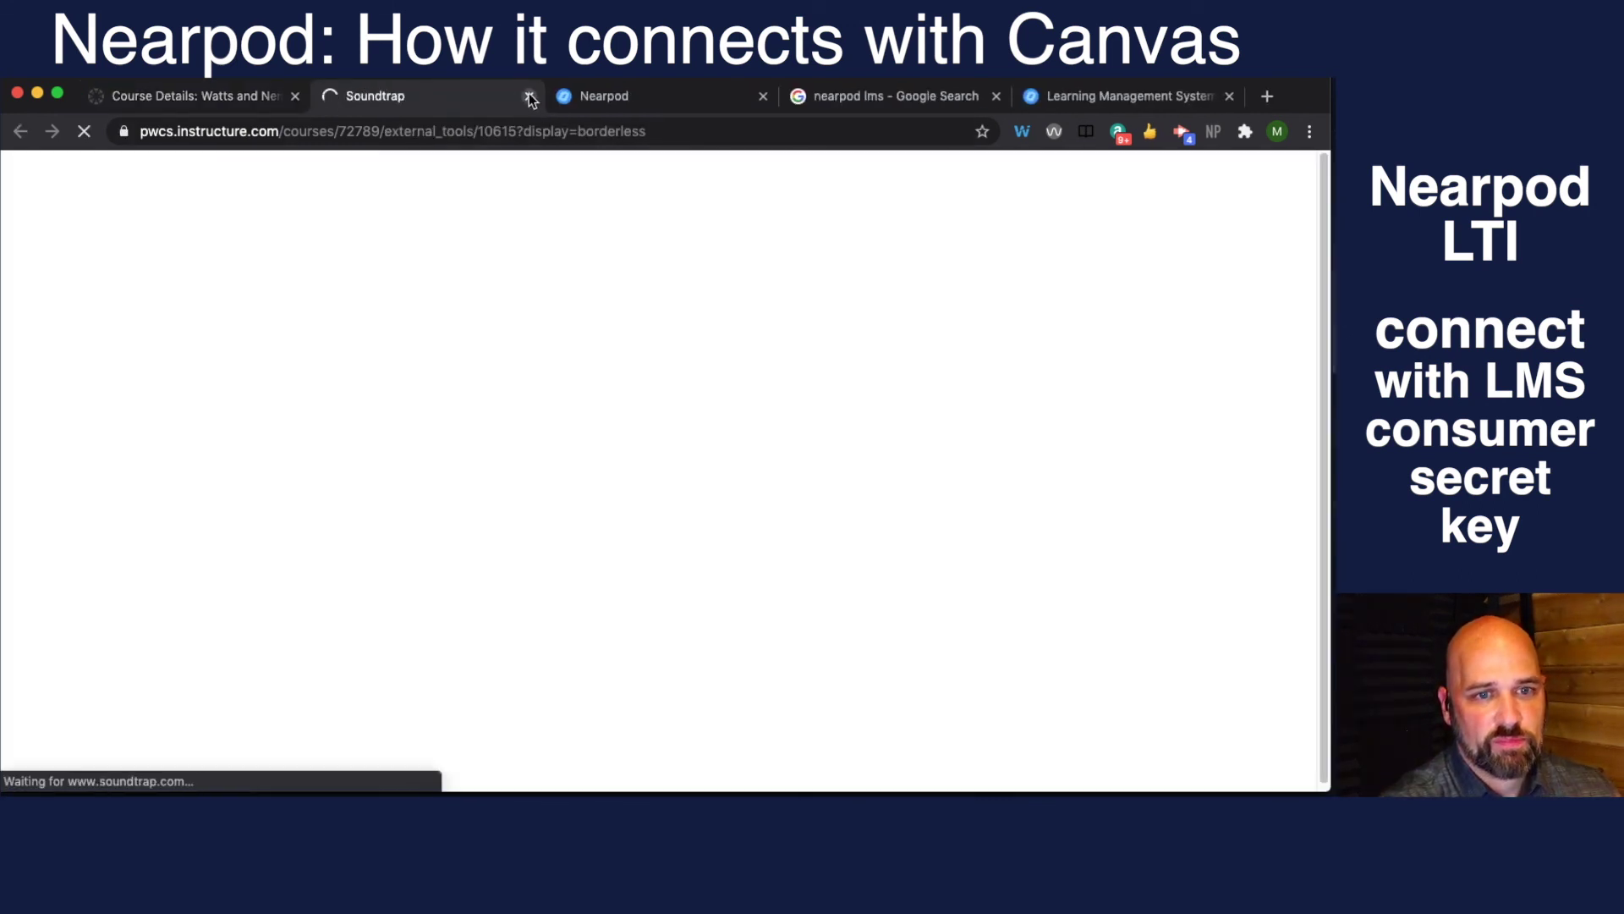
click(529, 96)
Compare Nearpod's key and secret in Add App, close it without adding, and return to Assignments.
click(485, 542)
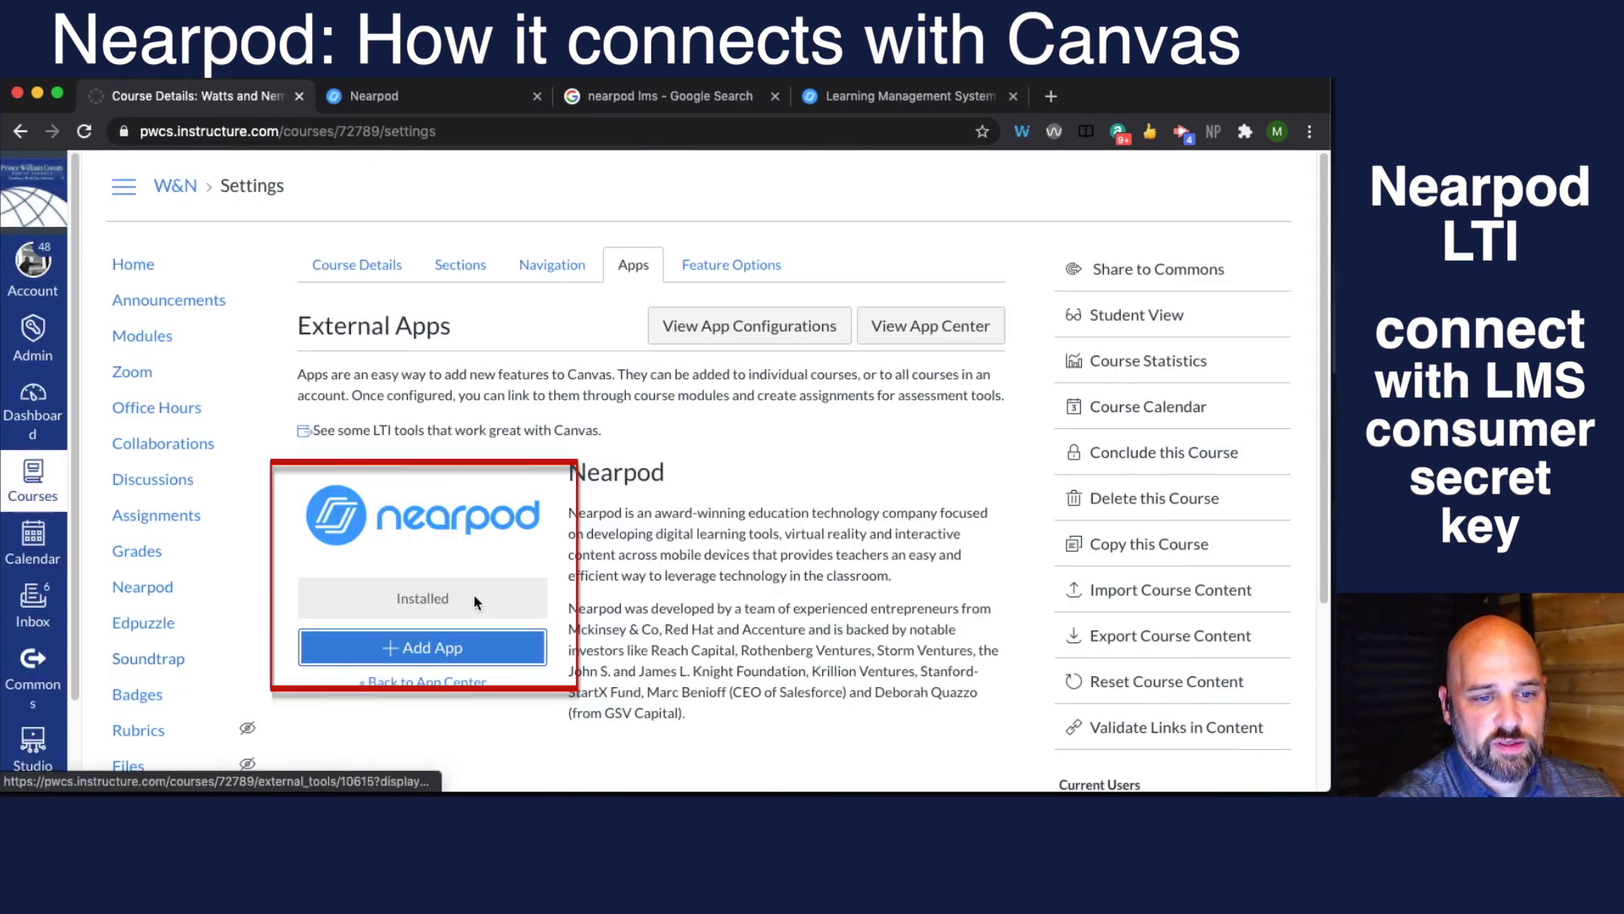
click(453, 655)
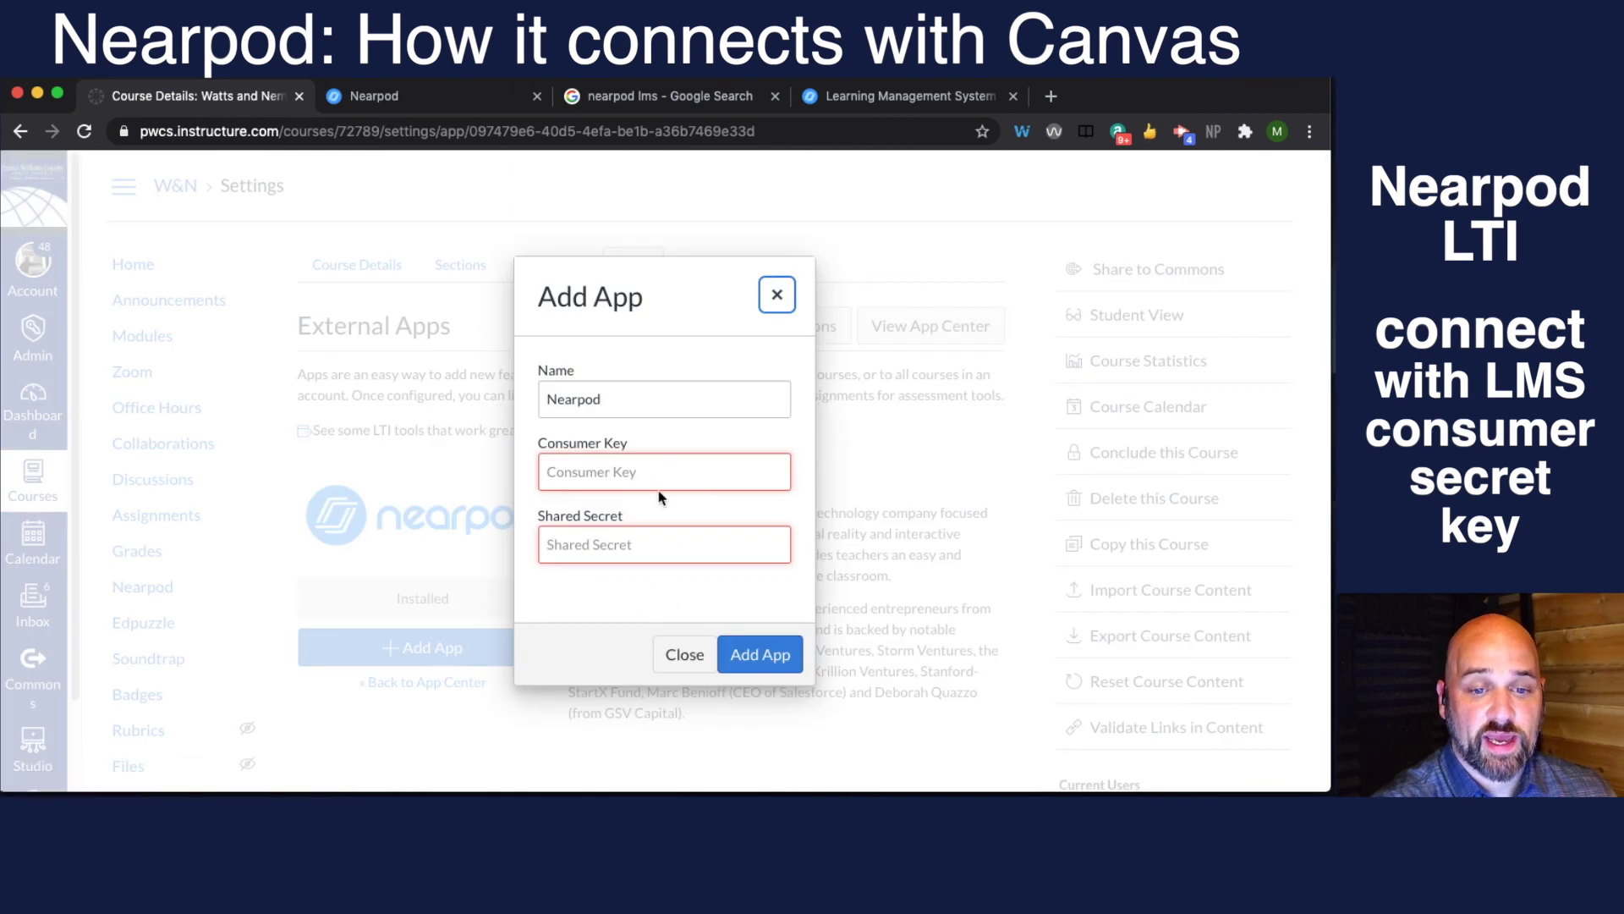
click(868, 94)
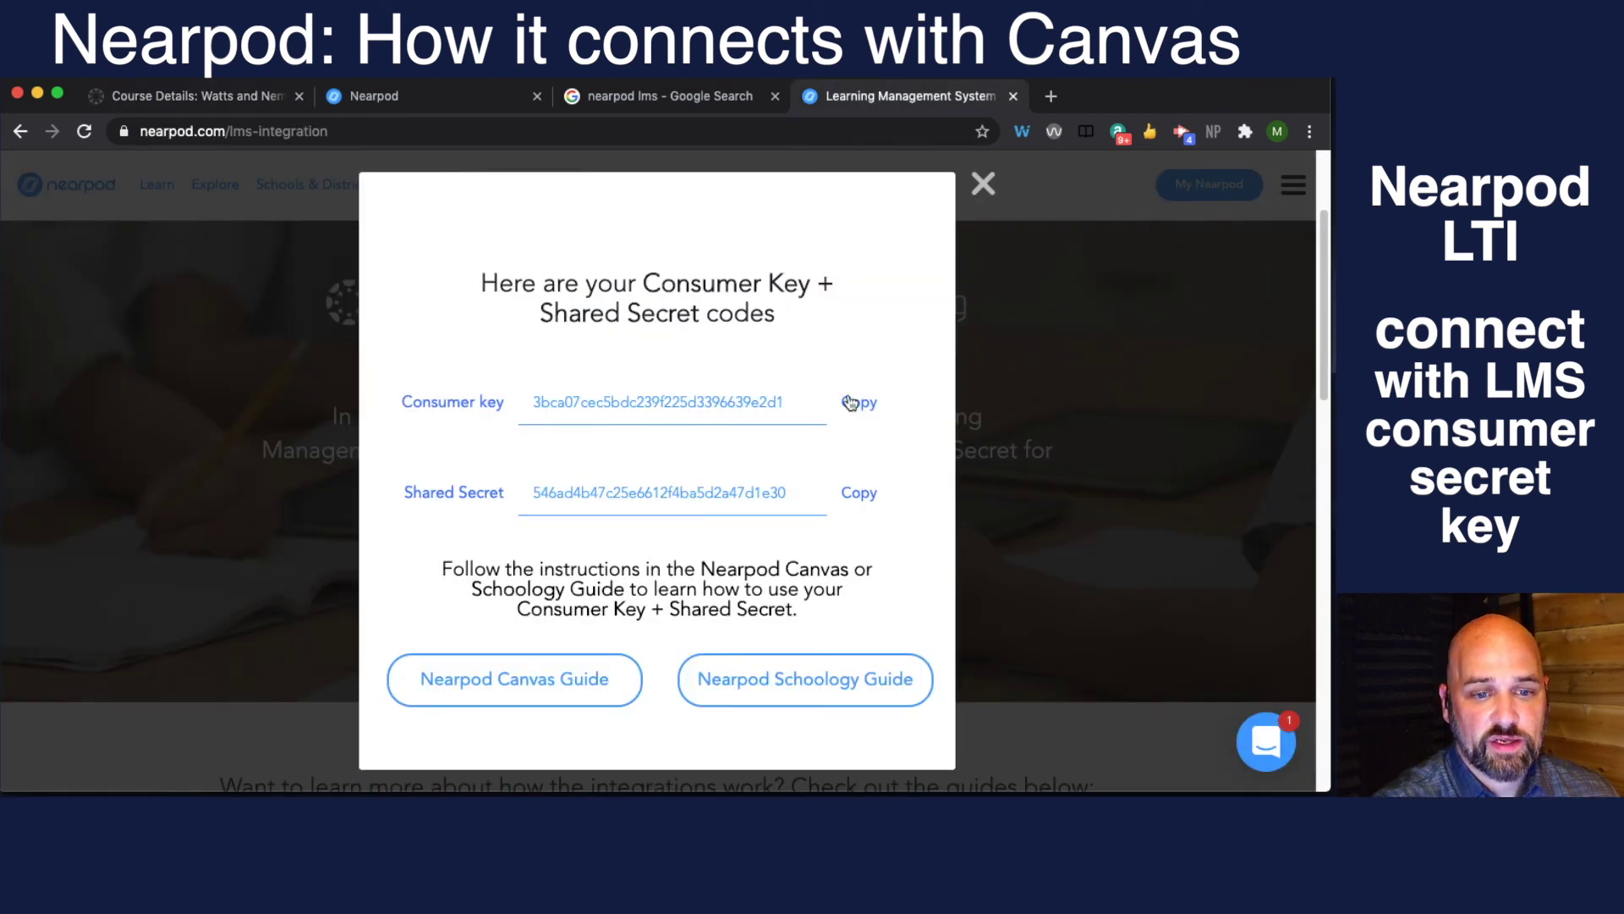
click(250, 93)
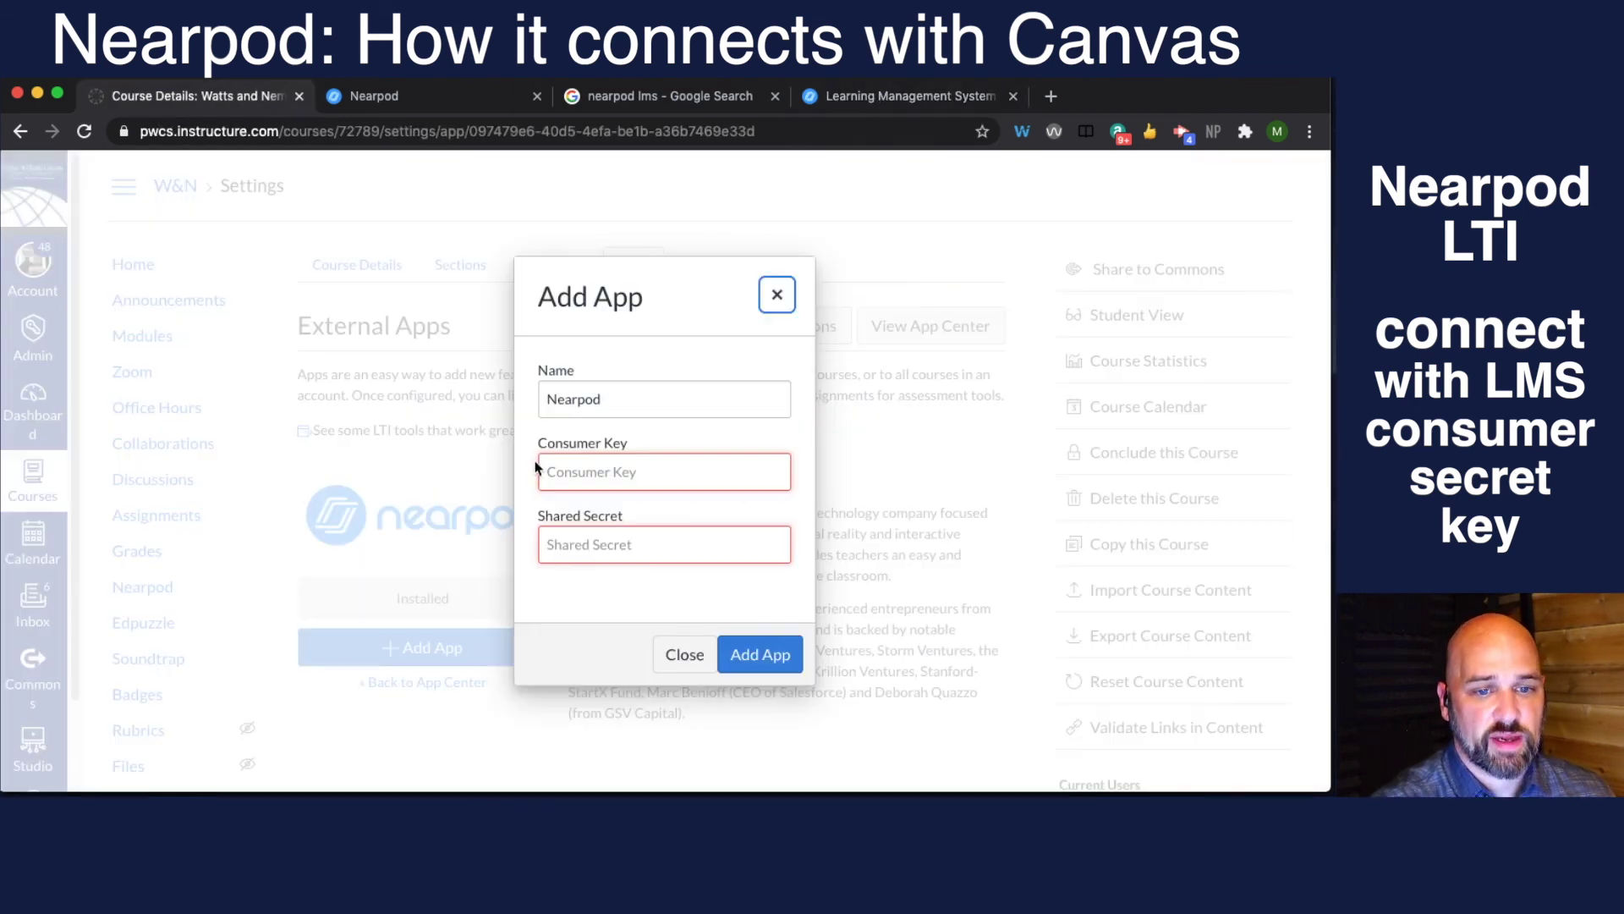
click(681, 652)
click(166, 515)
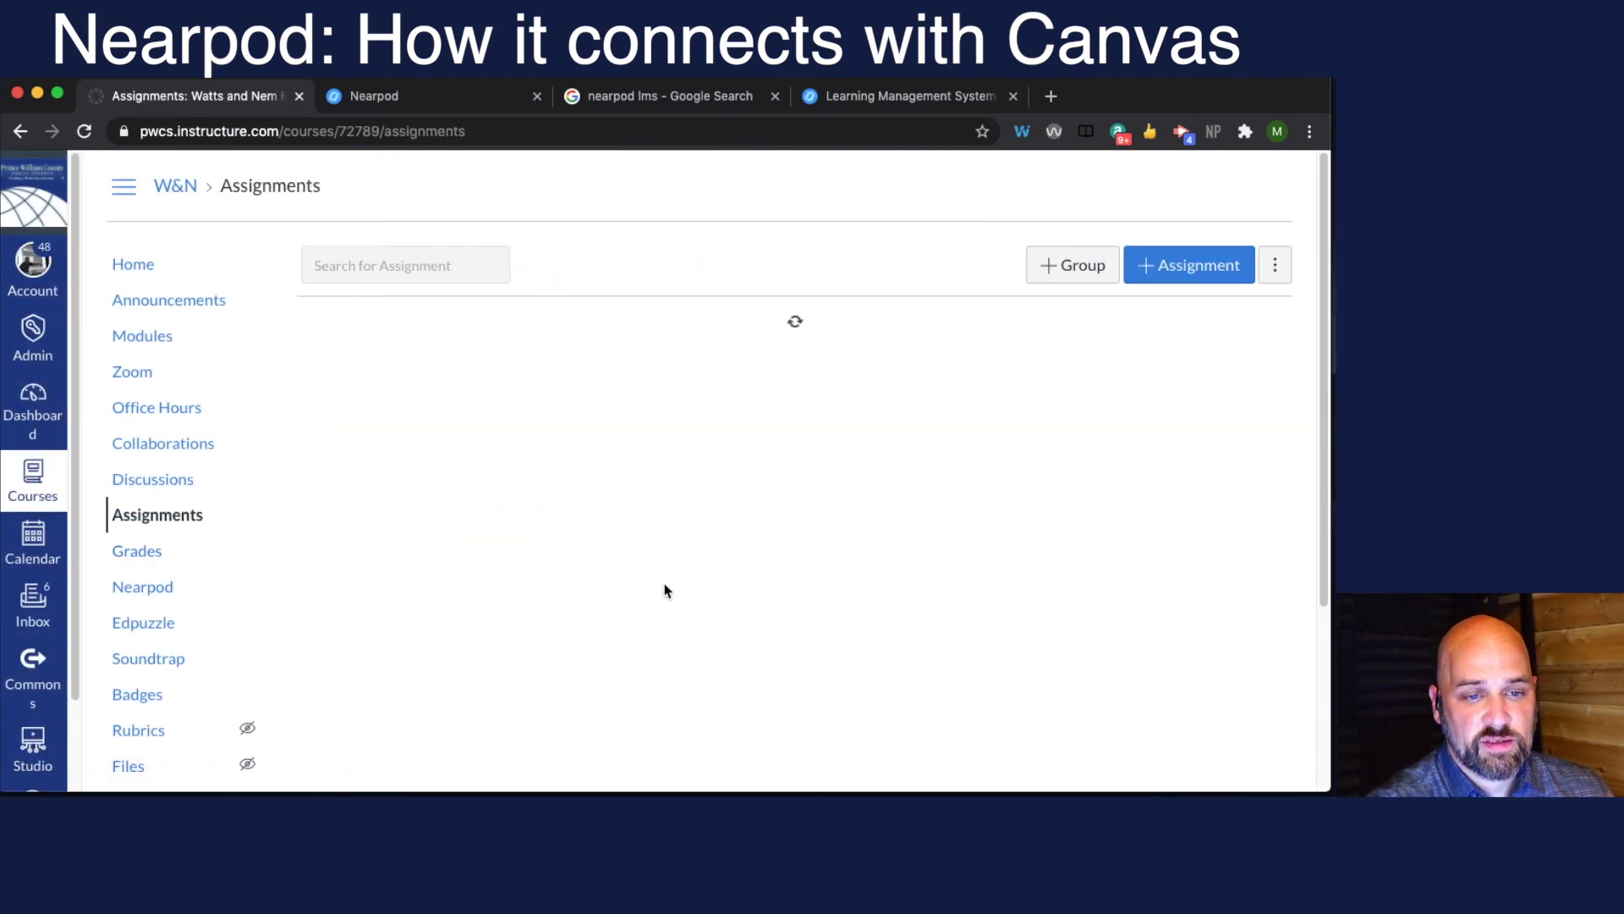
Open the Simple Sentence Day 1 assignment for editing.
scroll(665, 590, down, 5)
scroll(664, 590, down, 10)
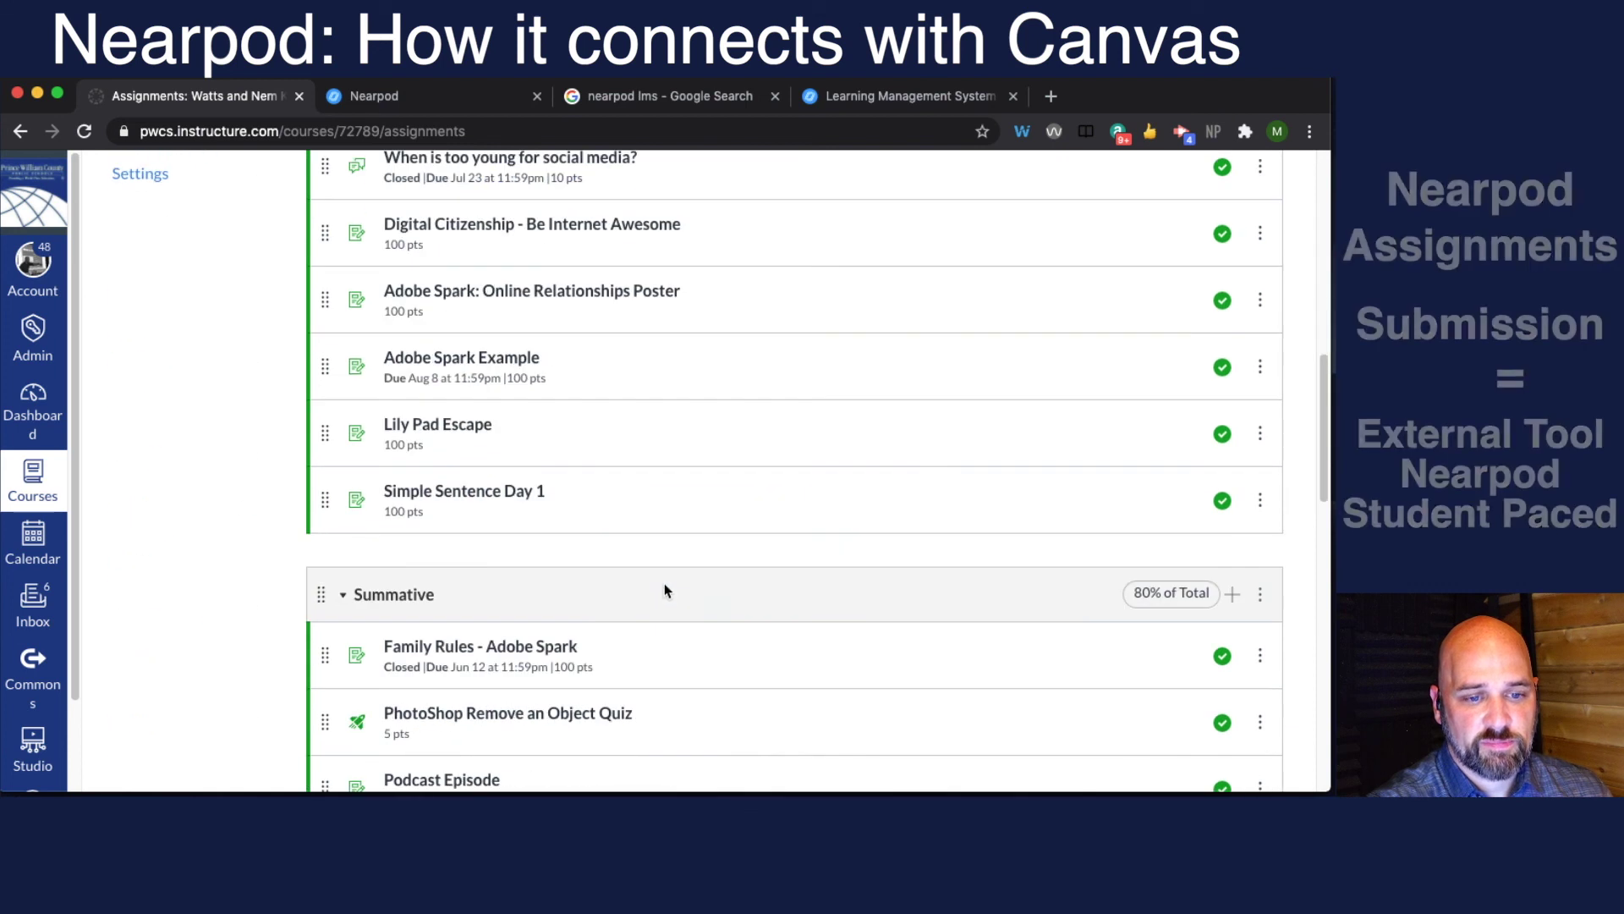
click(520, 494)
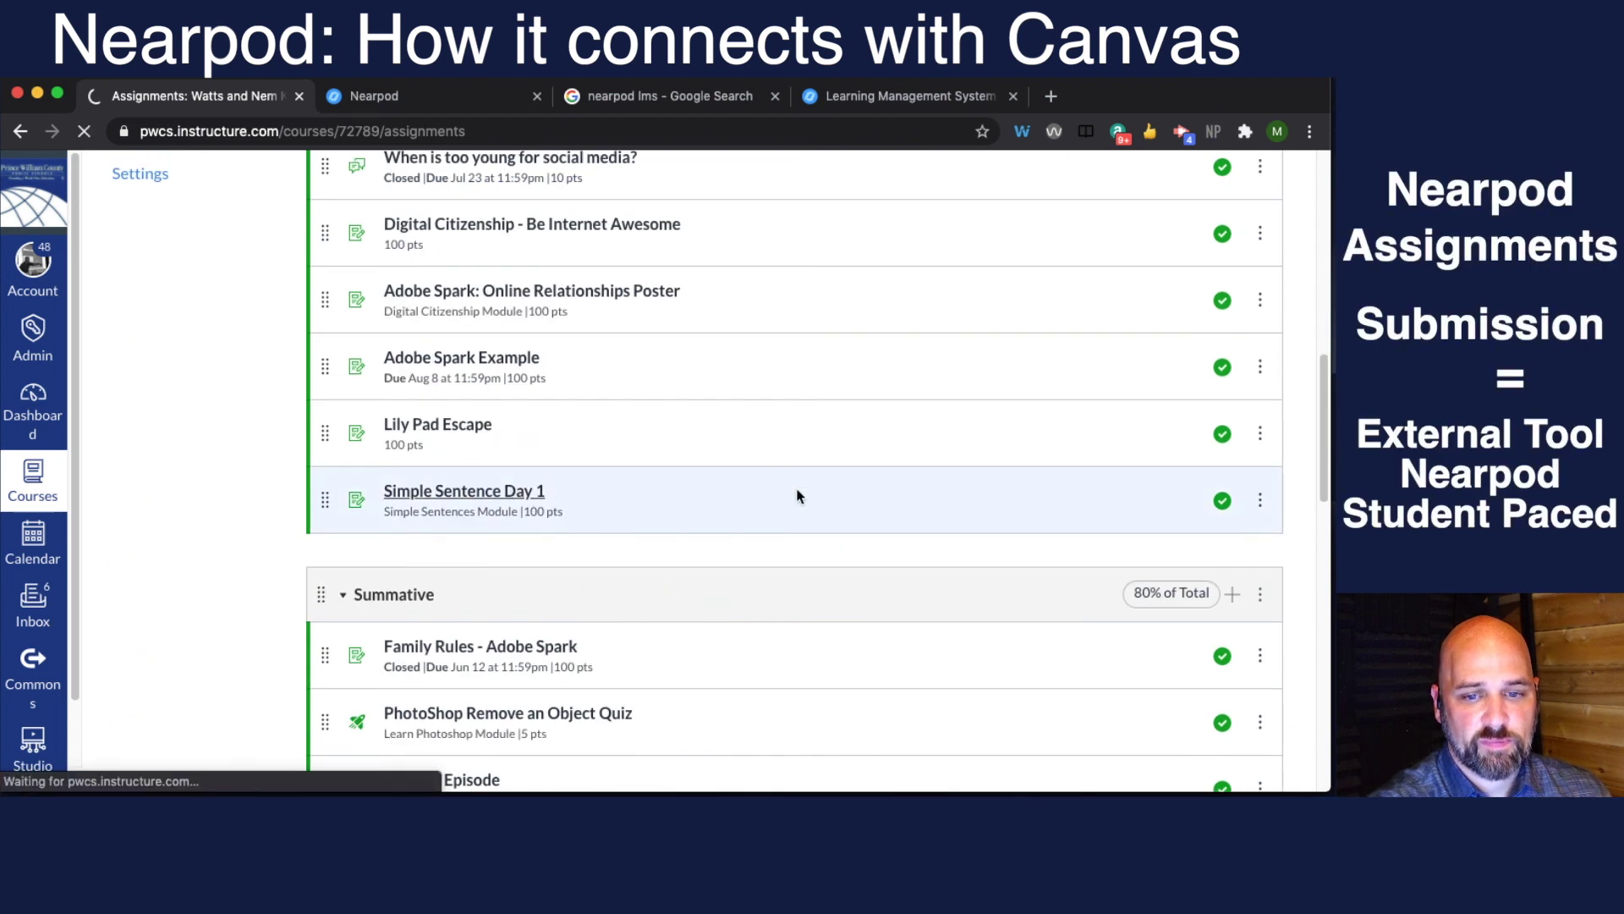
scroll(783, 581, down, 7)
scroll(850, 544, up, 2)
scroll(850, 544, up, 5)
click(931, 267)
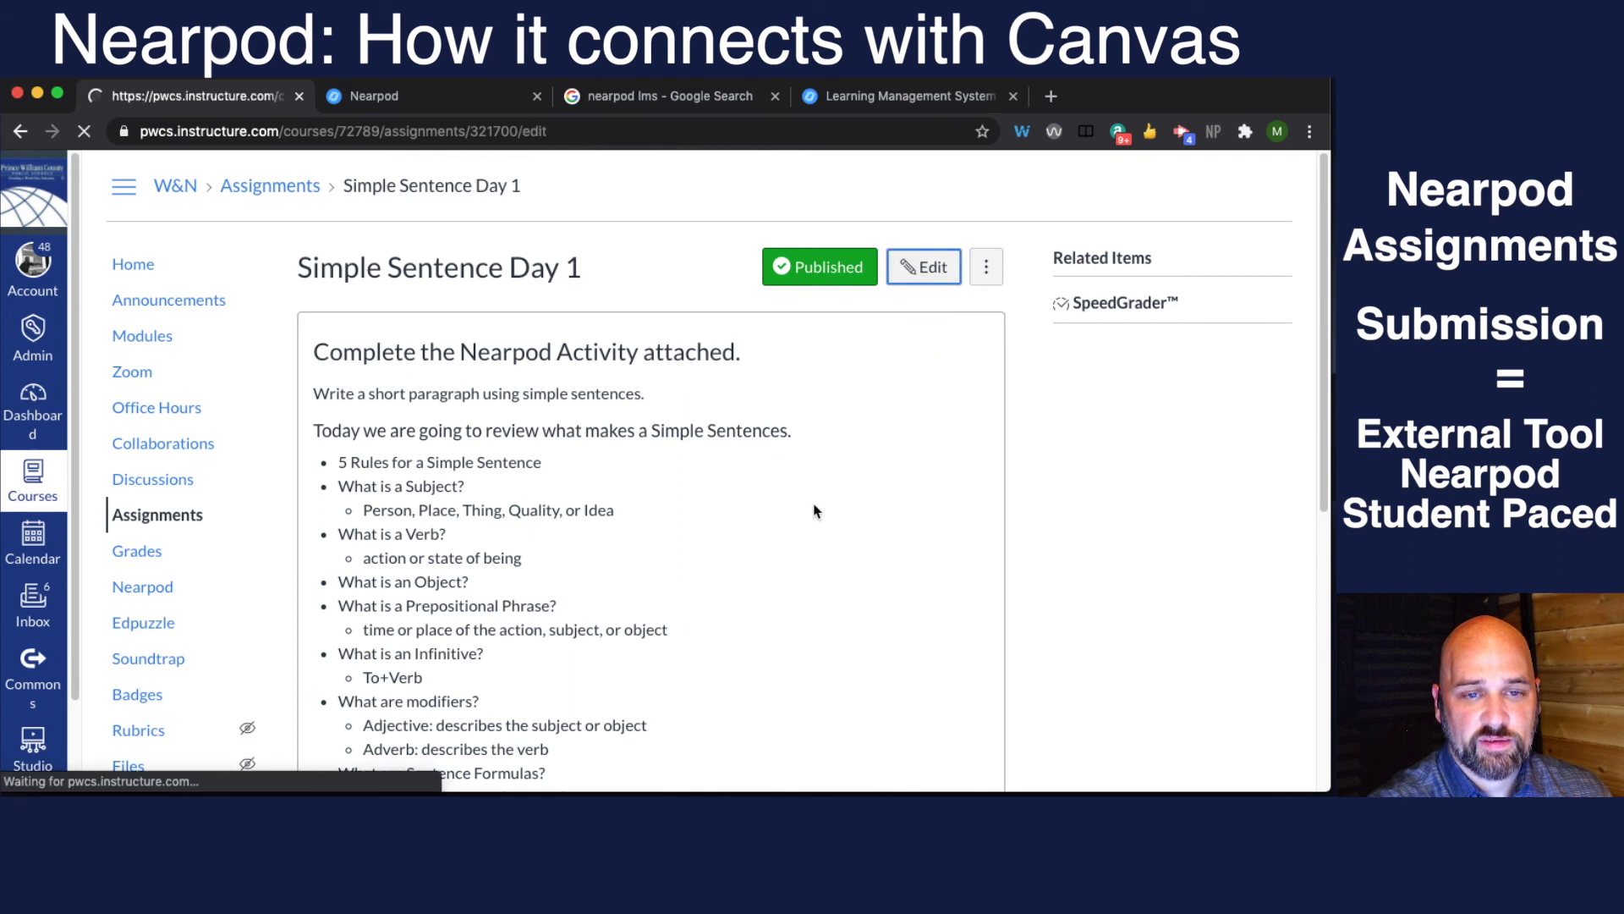
Set the submission type to External Tool and pick Nearpod from the tool list.
scroll(826, 529, down, 5)
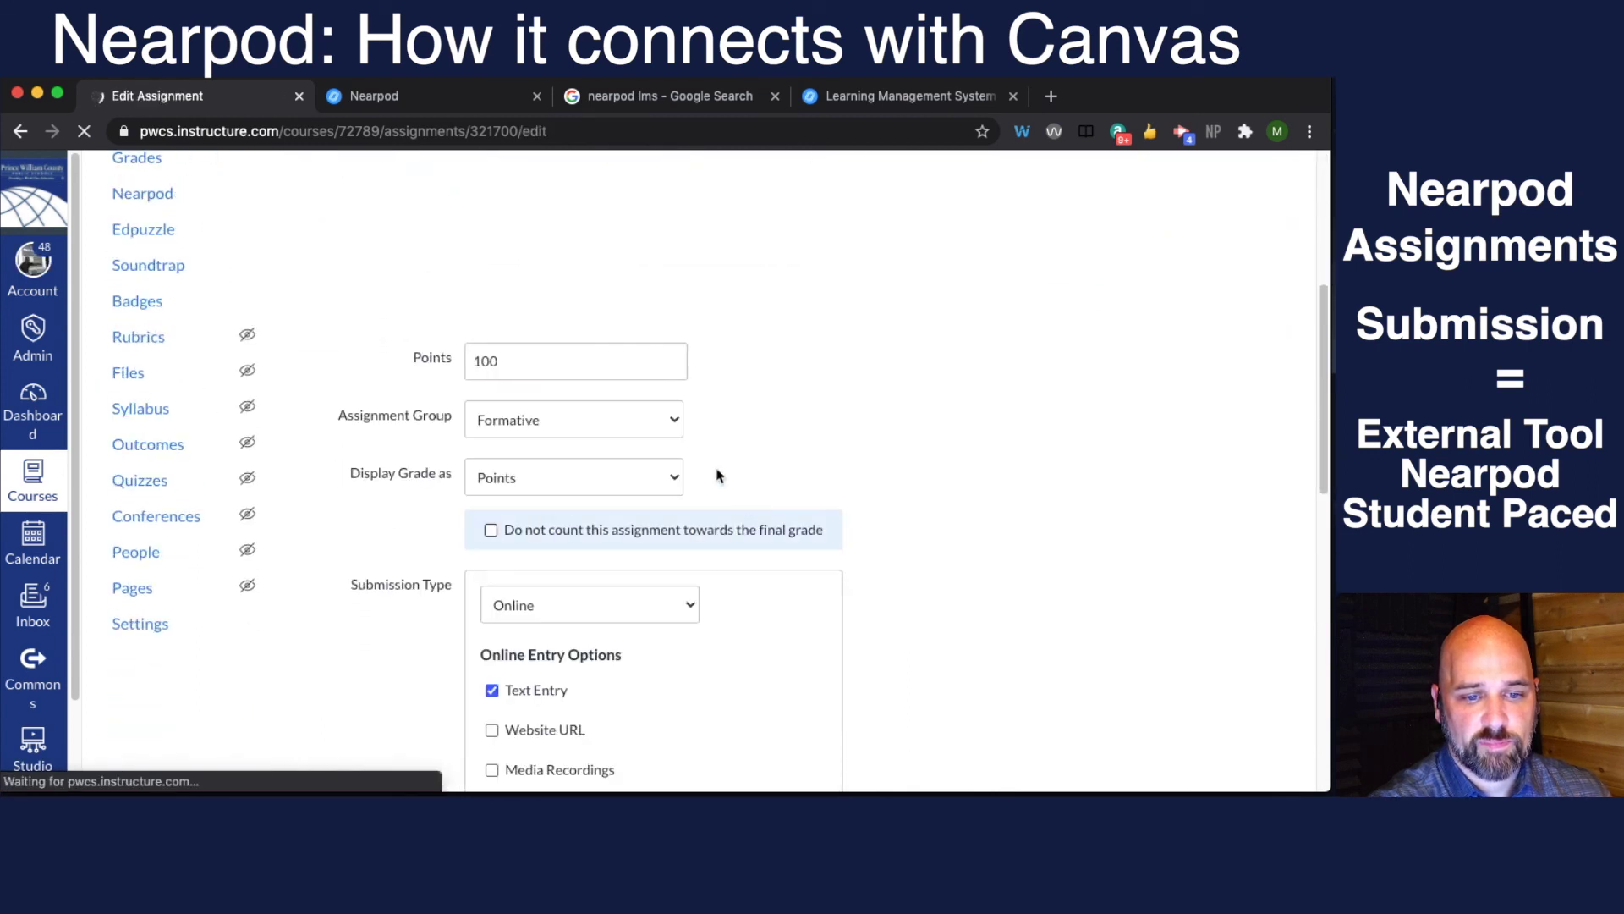
scroll(710, 473, up, 1)
click(669, 638)
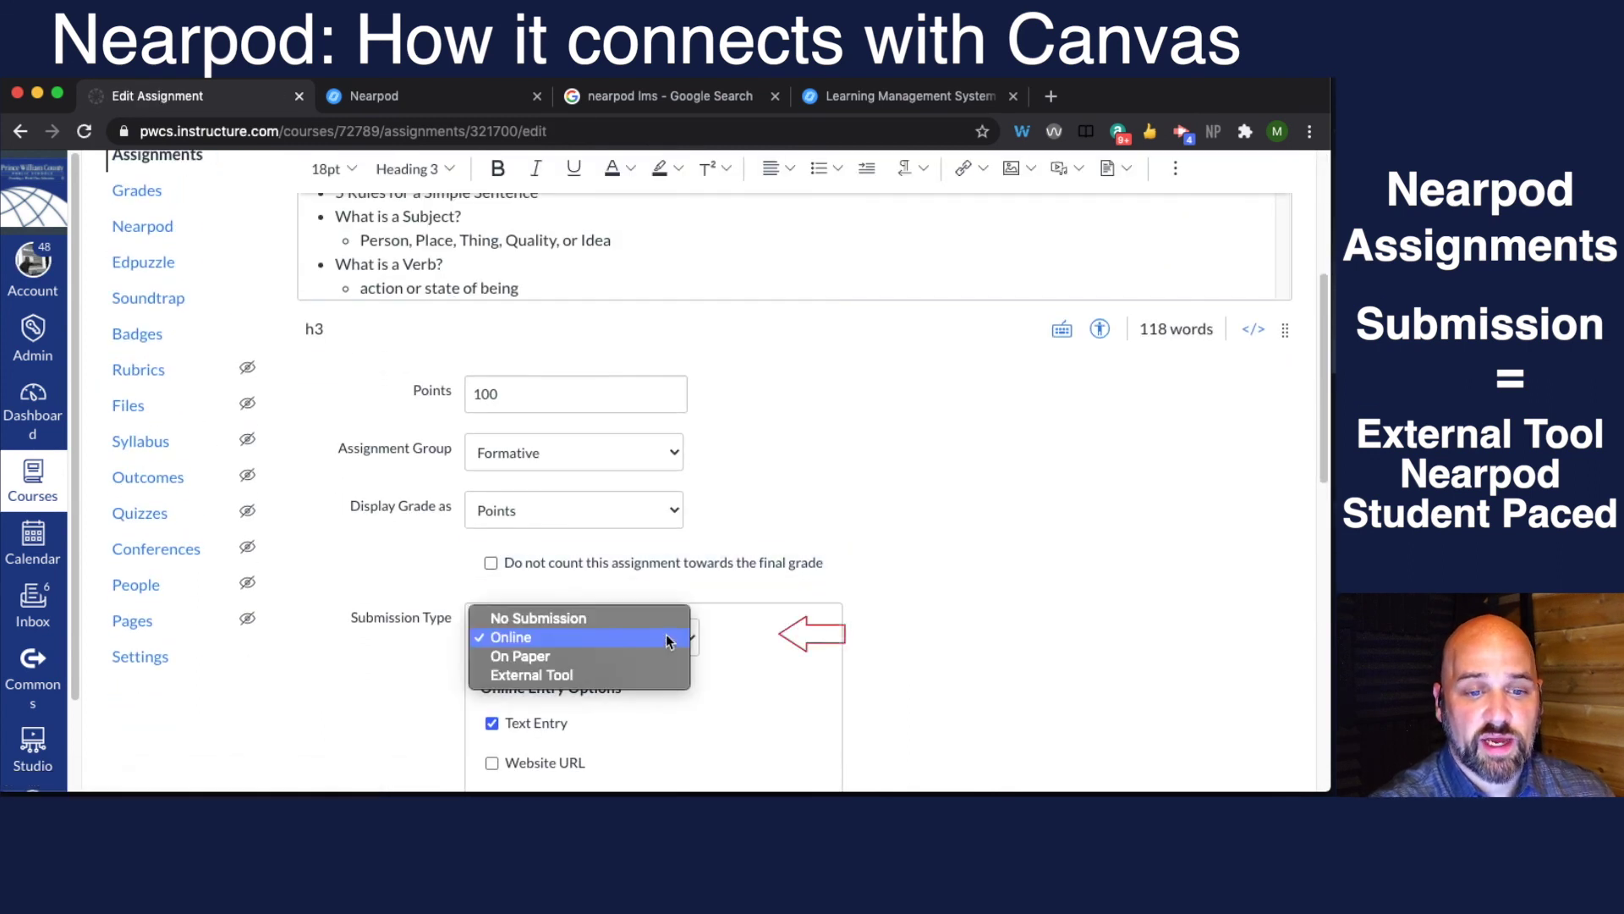
click(643, 675)
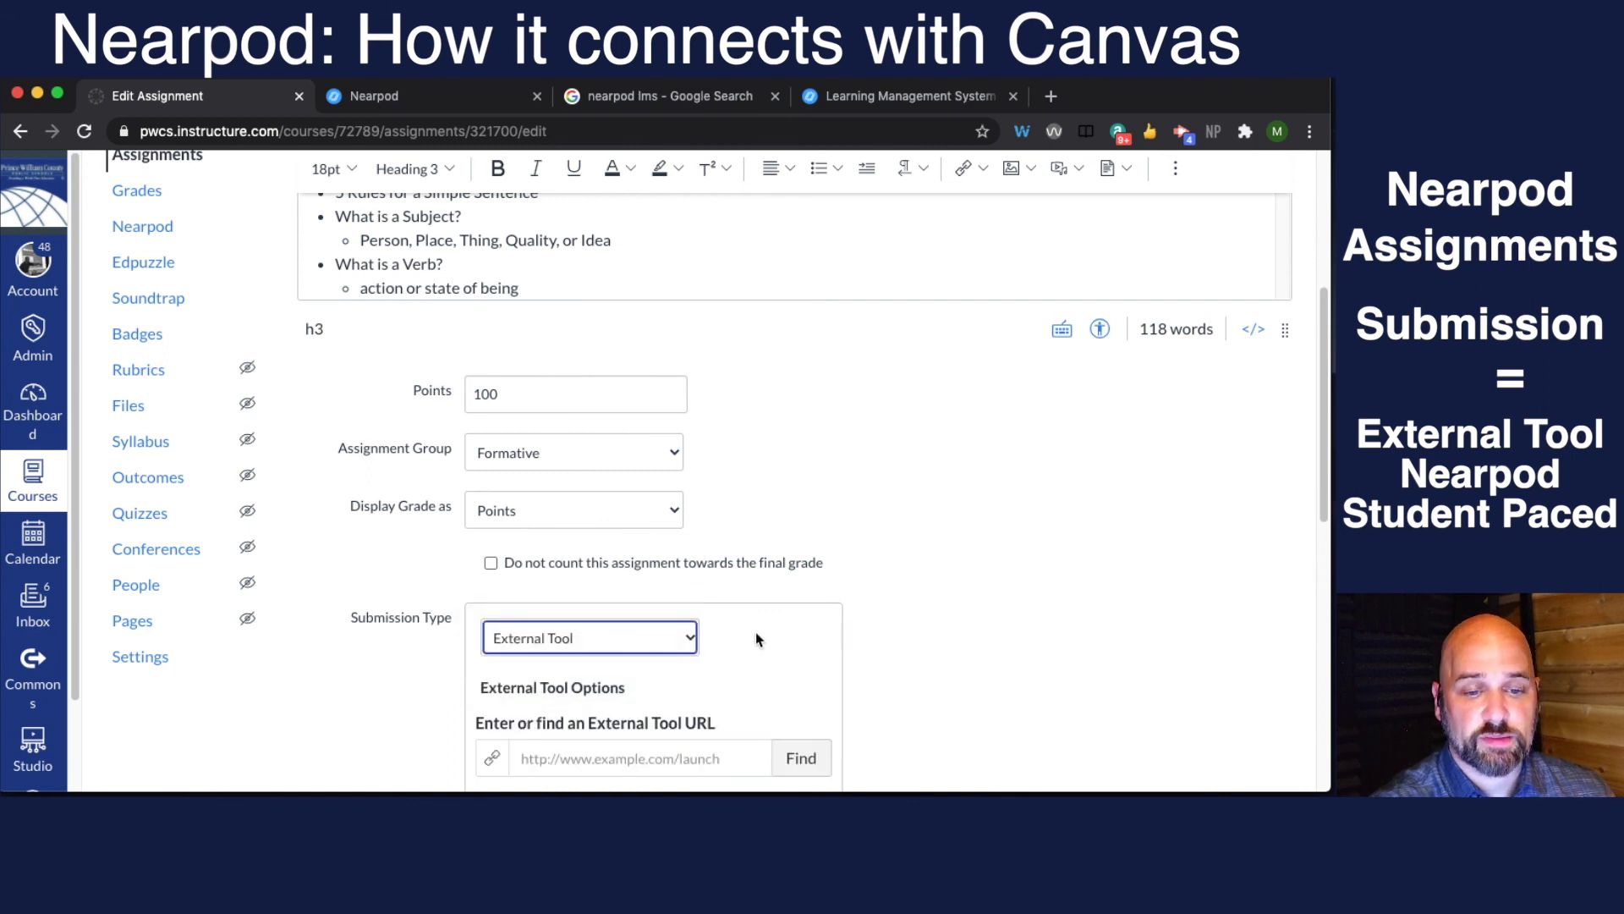
scroll(757, 639, down, 3)
click(799, 631)
scroll(656, 480, down, 10)
scroll(634, 532, down, 3)
click(584, 518)
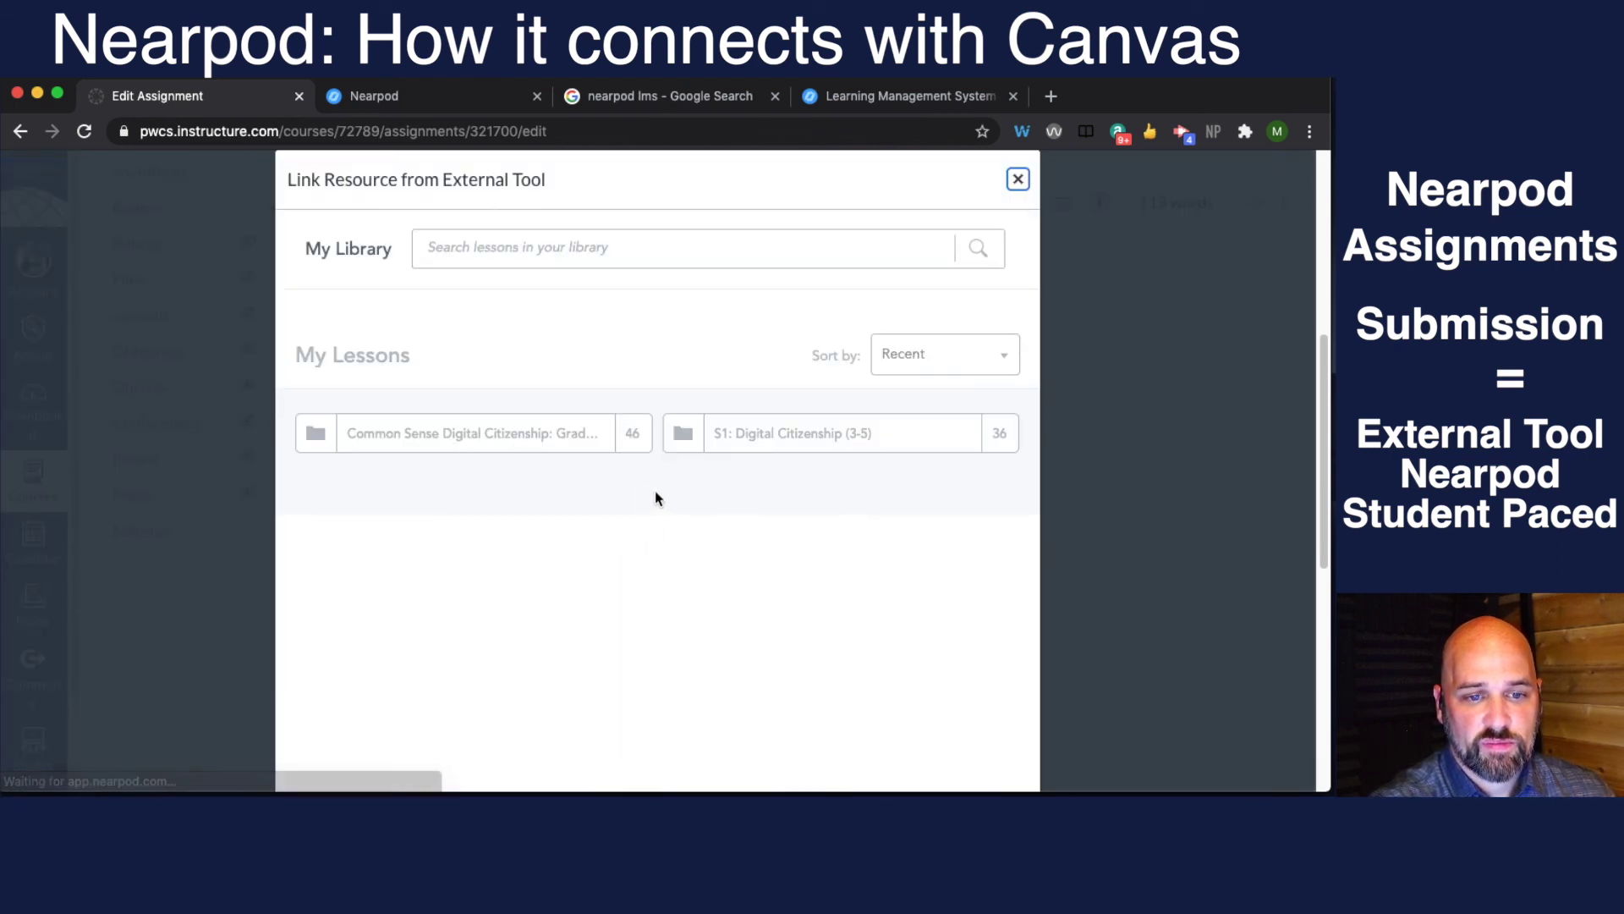
Attach the Nearpod lesson as Student-Paced, confirm the tool selection, and save the assignment.
mouse_move(689, 560)
scroll(567, 654, down, 5)
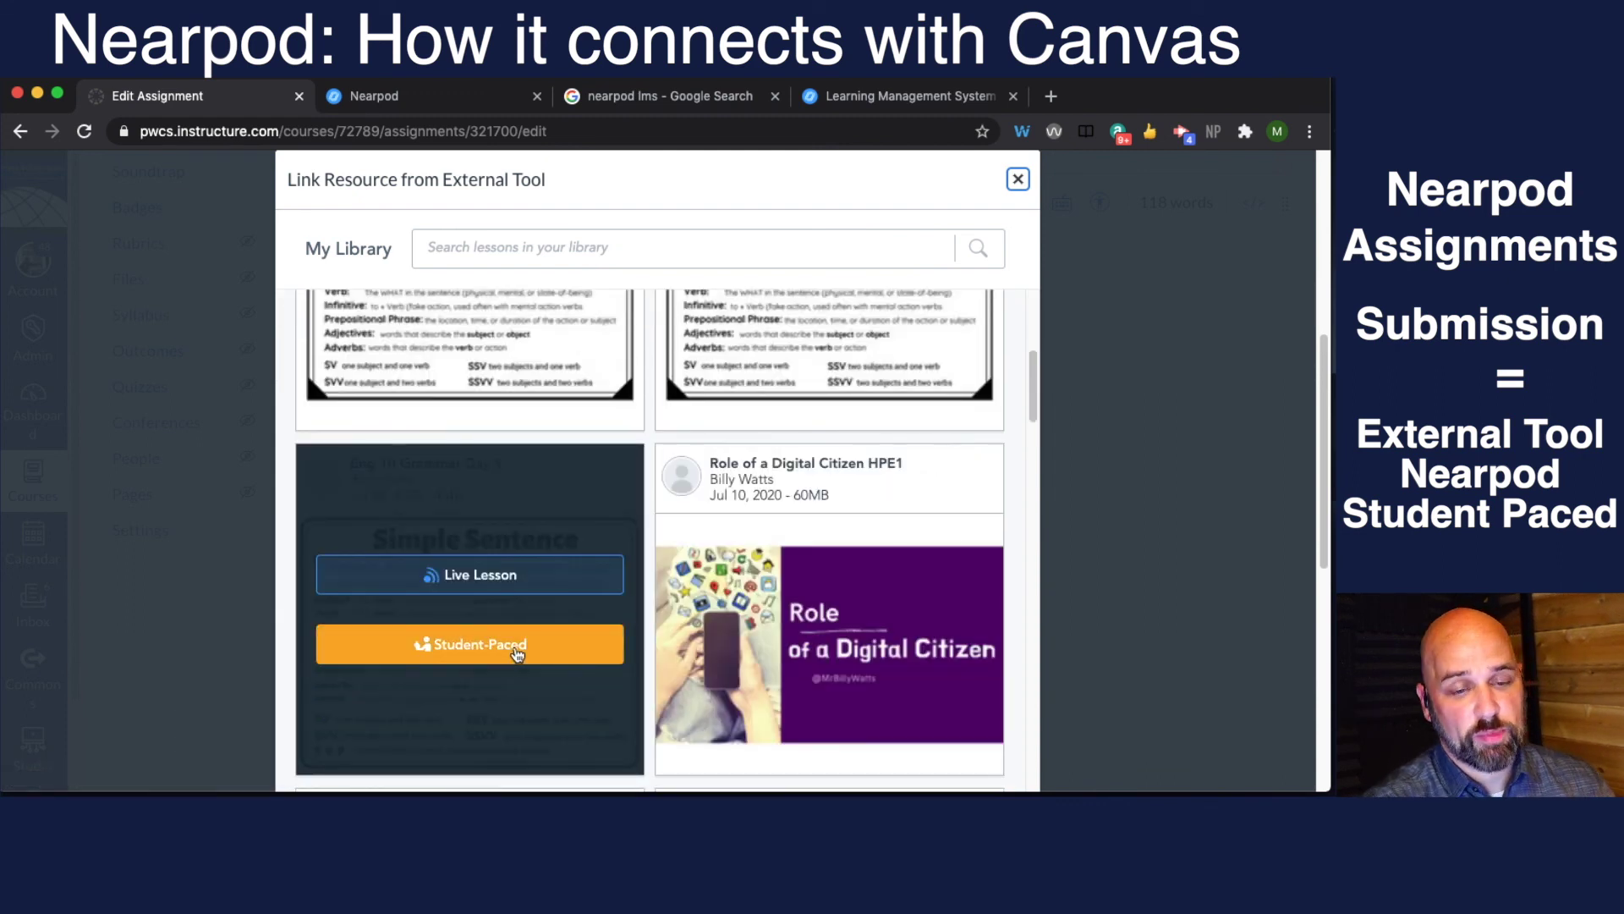
click(517, 651)
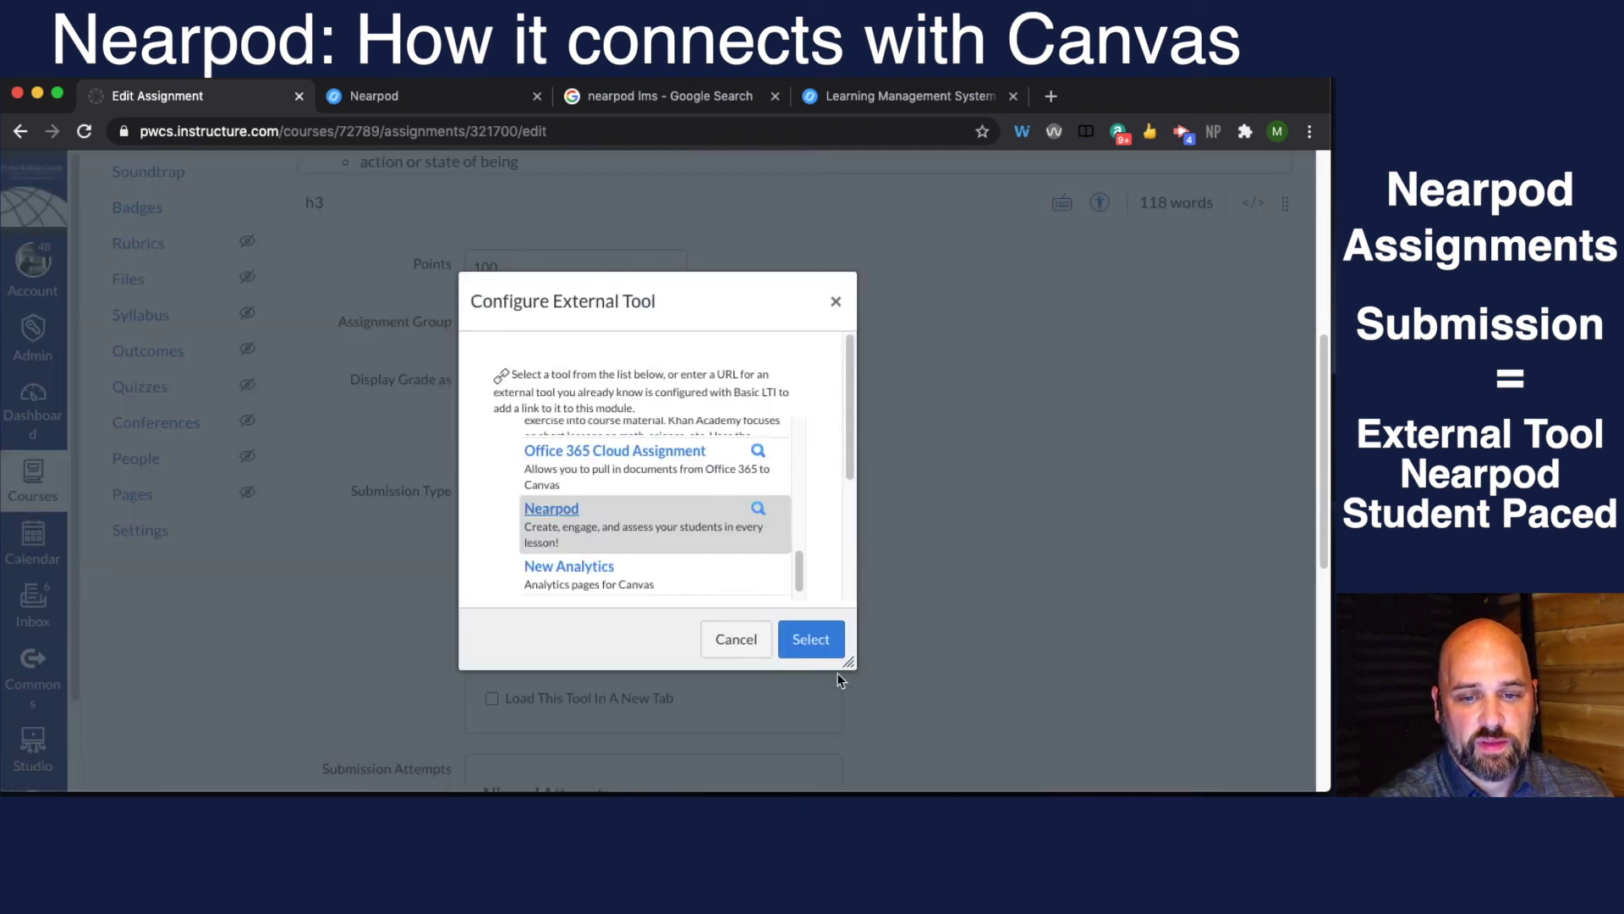
click(810, 638)
scroll(1001, 728, down, 6)
click(1229, 729)
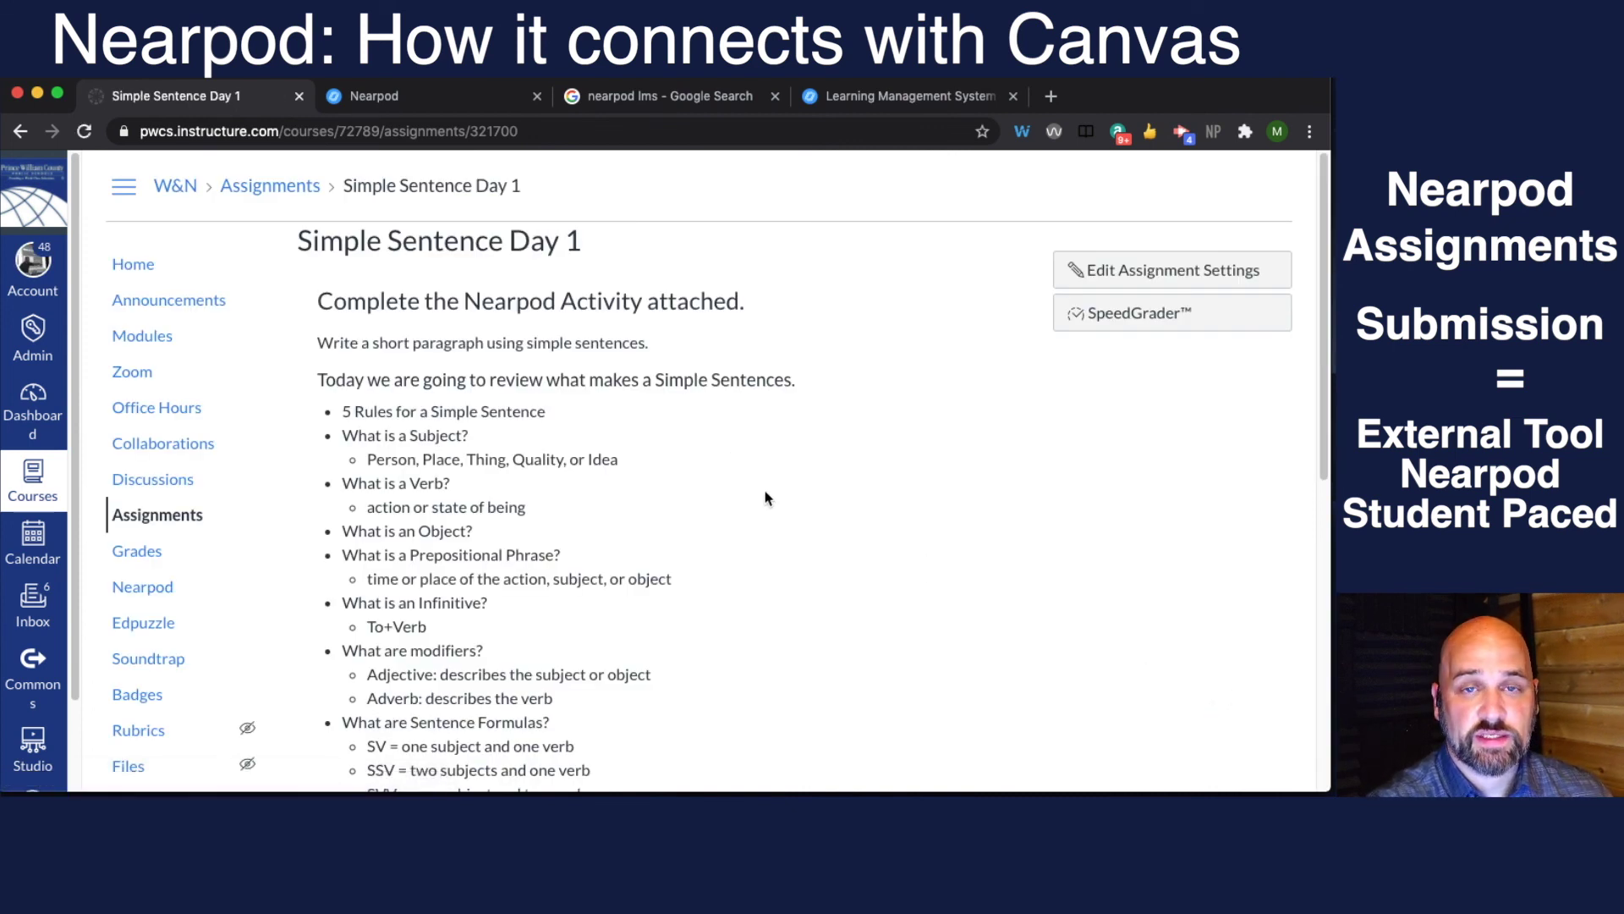
scroll(767, 497, down, 1)
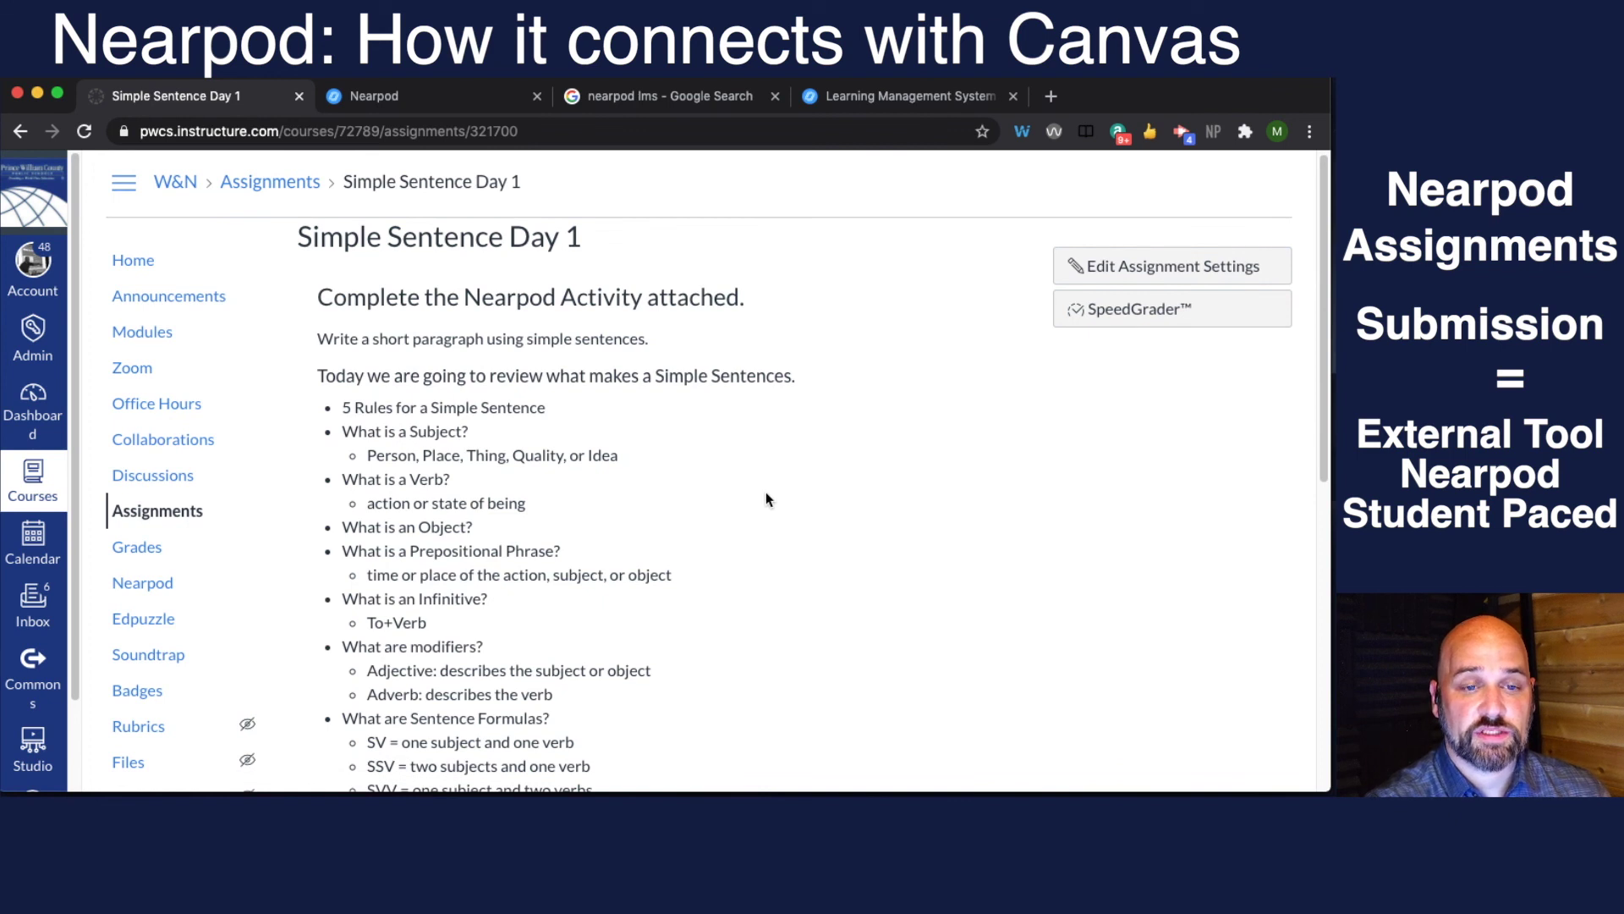
scroll(766, 499, down, 3)
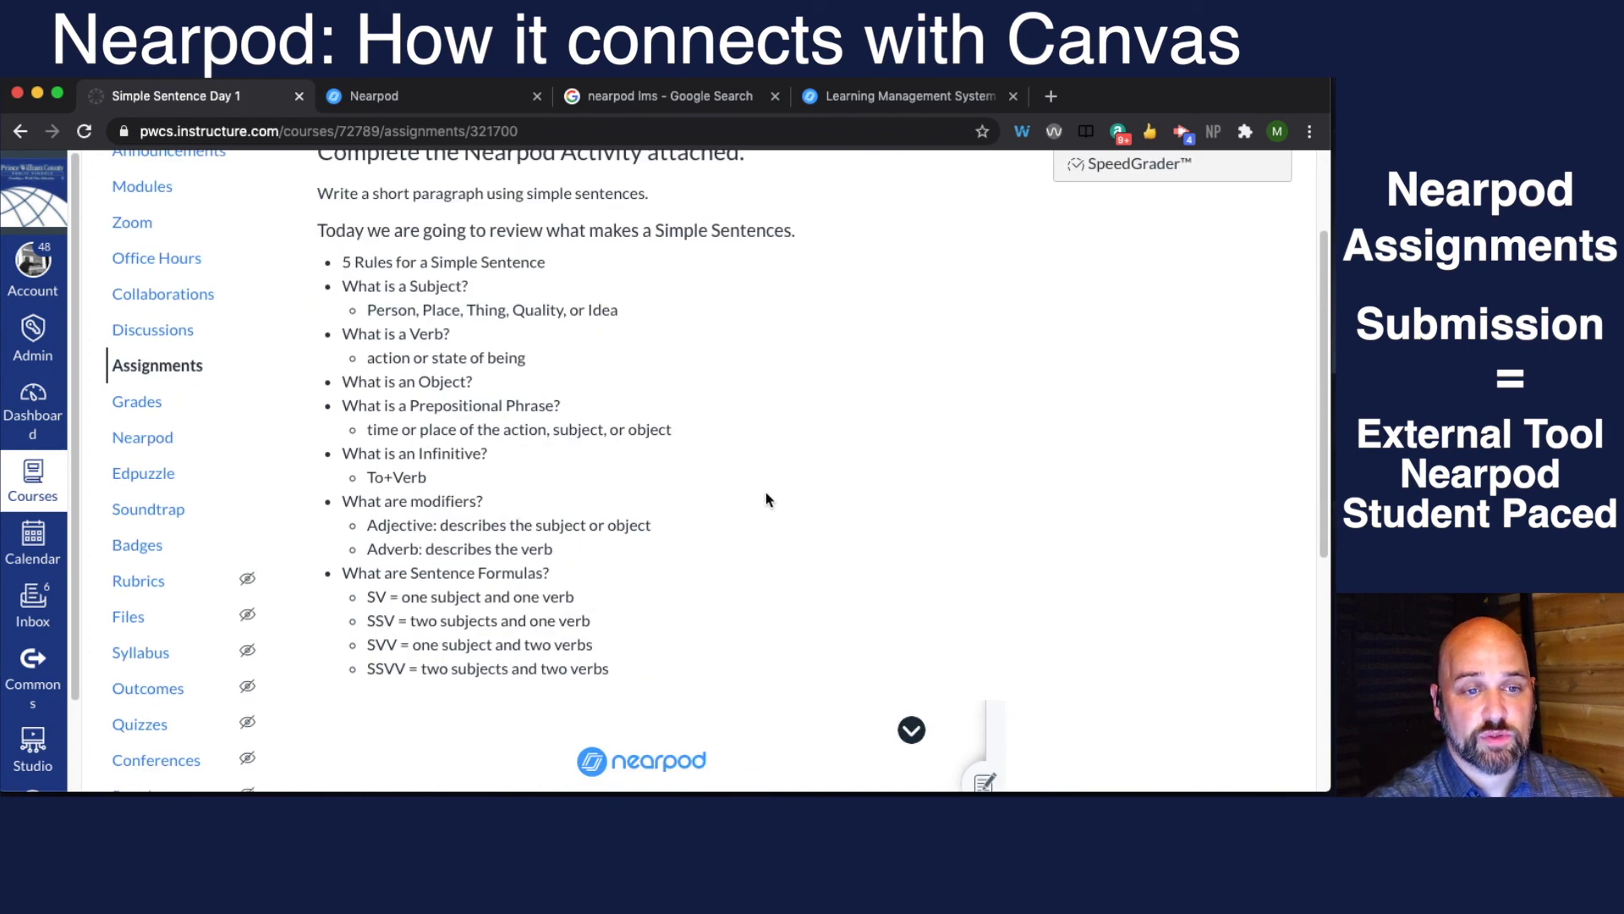
scroll(766, 499, down, 1)
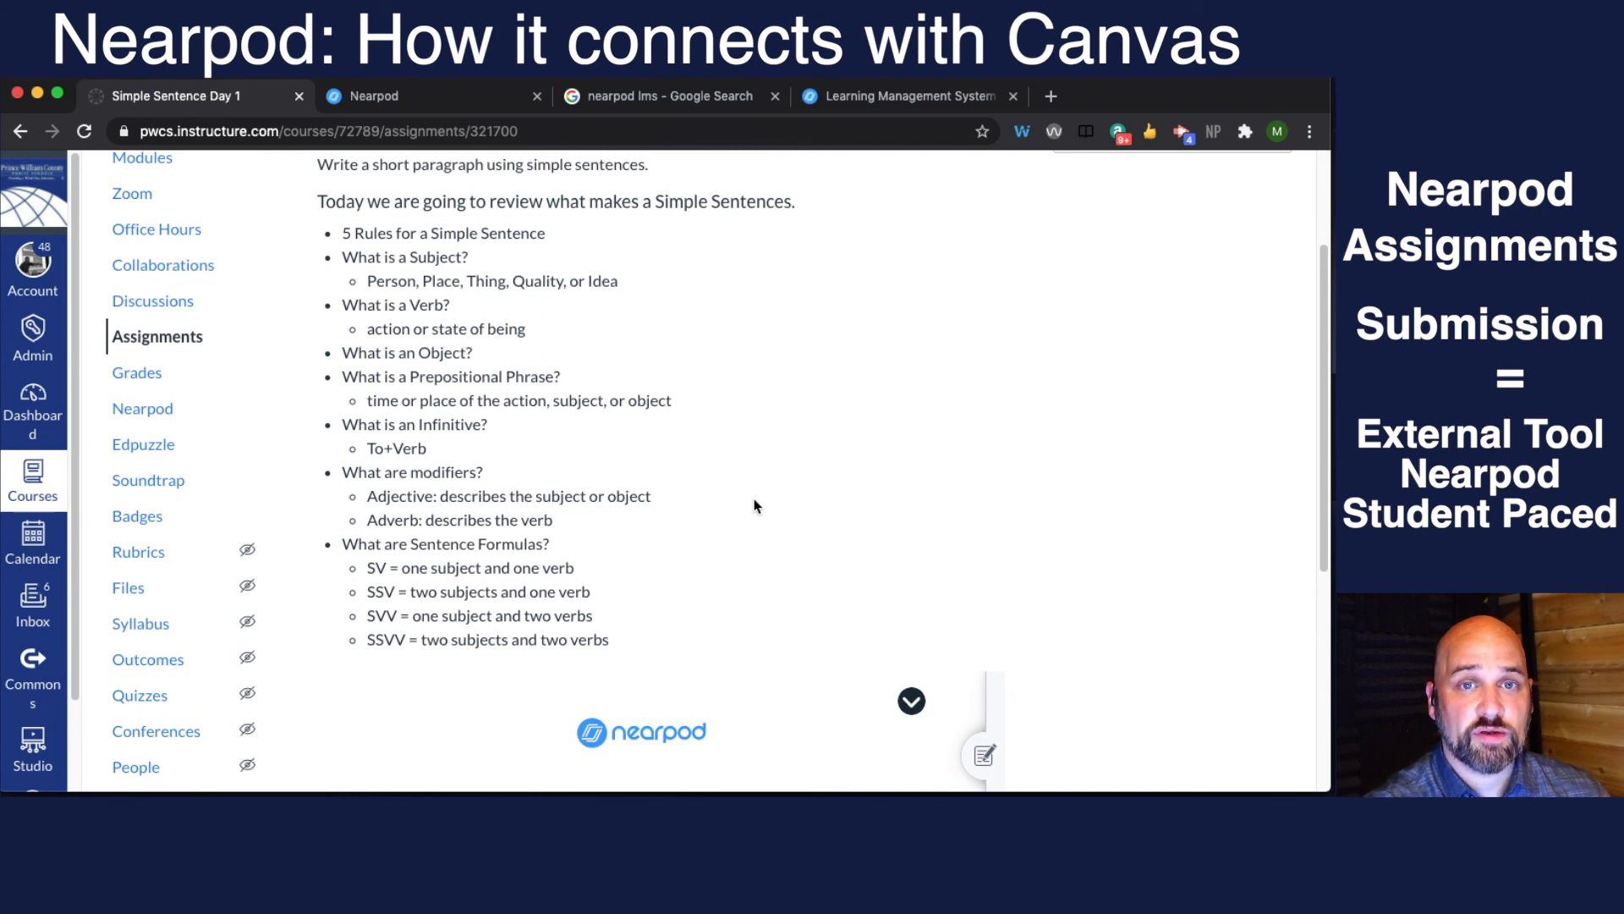
scroll(756, 506, down, 4)
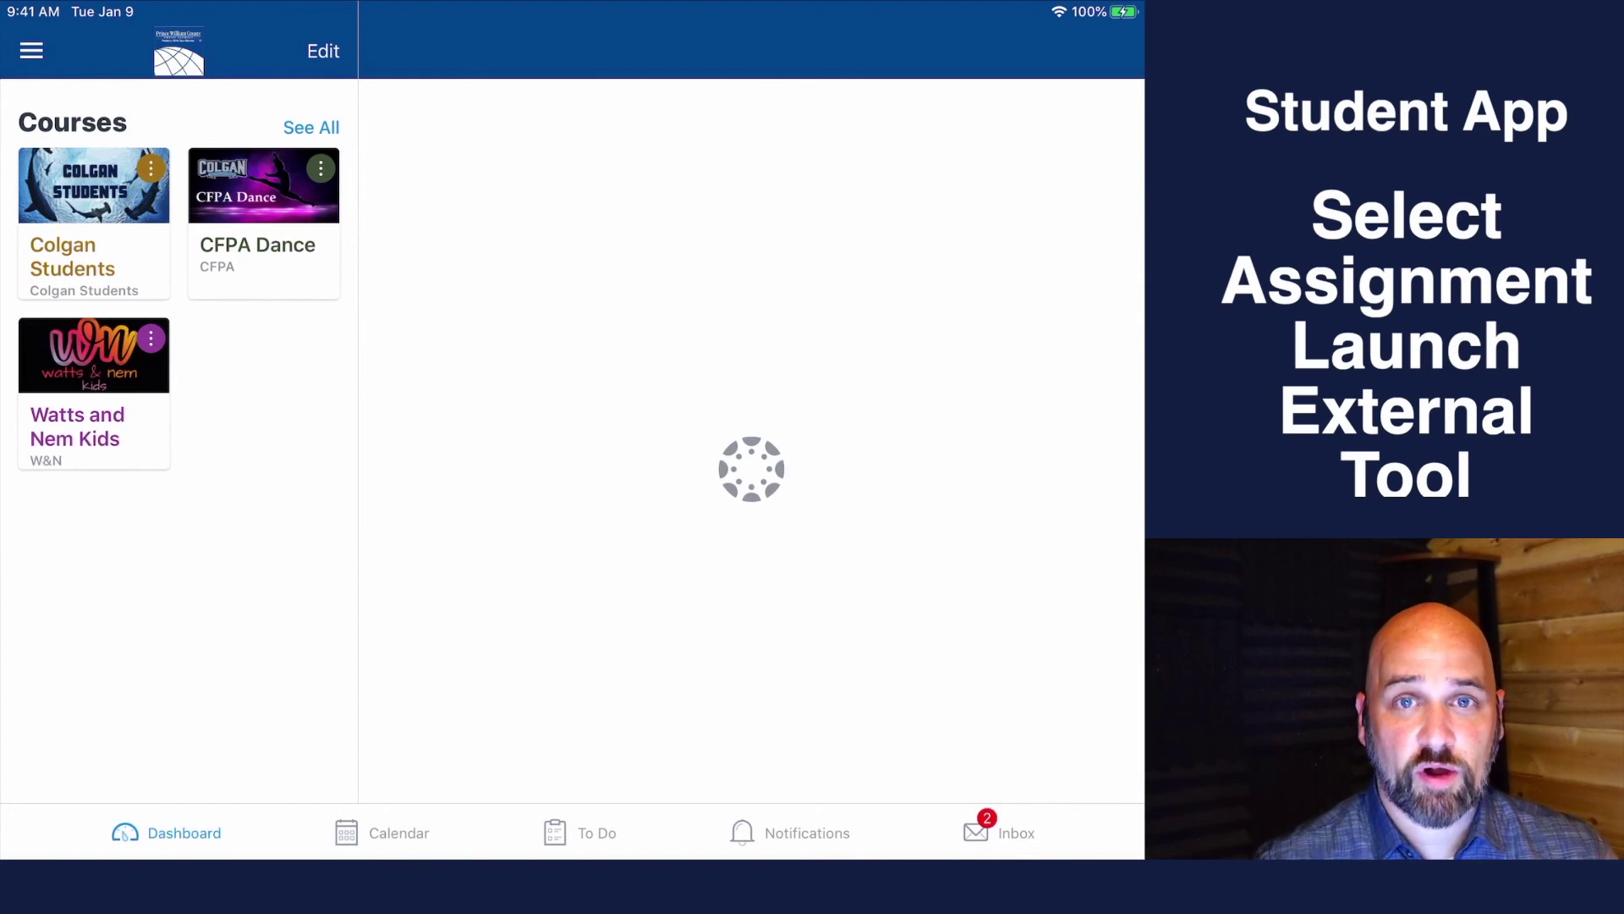
As the student, open Watts and Nem Kids > Modules > Simple Sentence Day 1 and launch Nearpod.
click(94, 394)
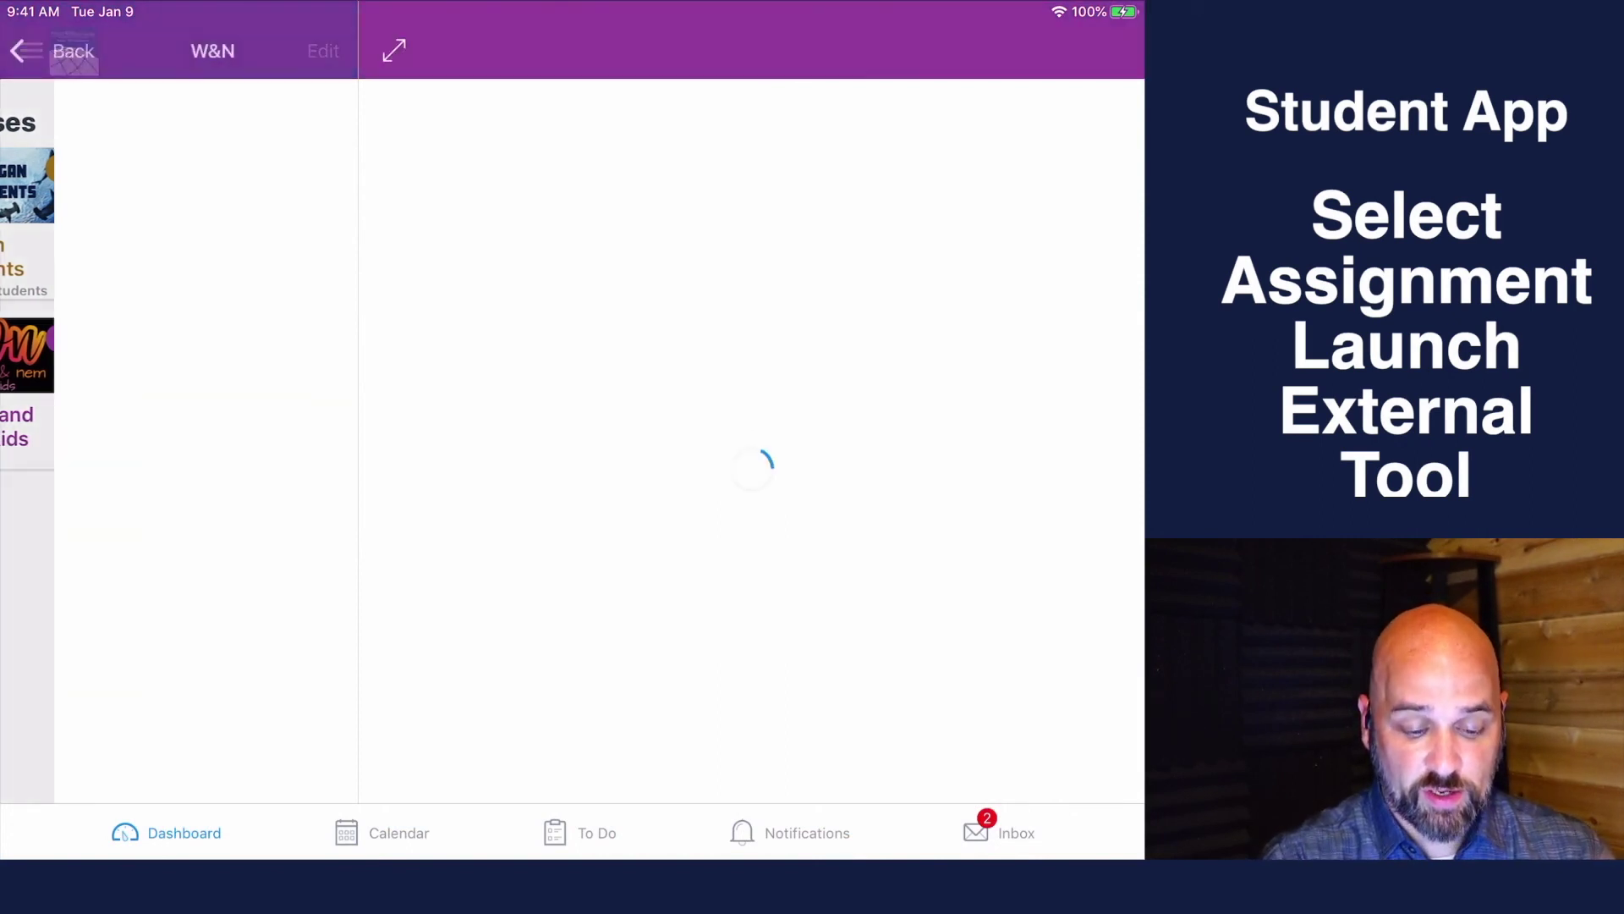
click(94, 279)
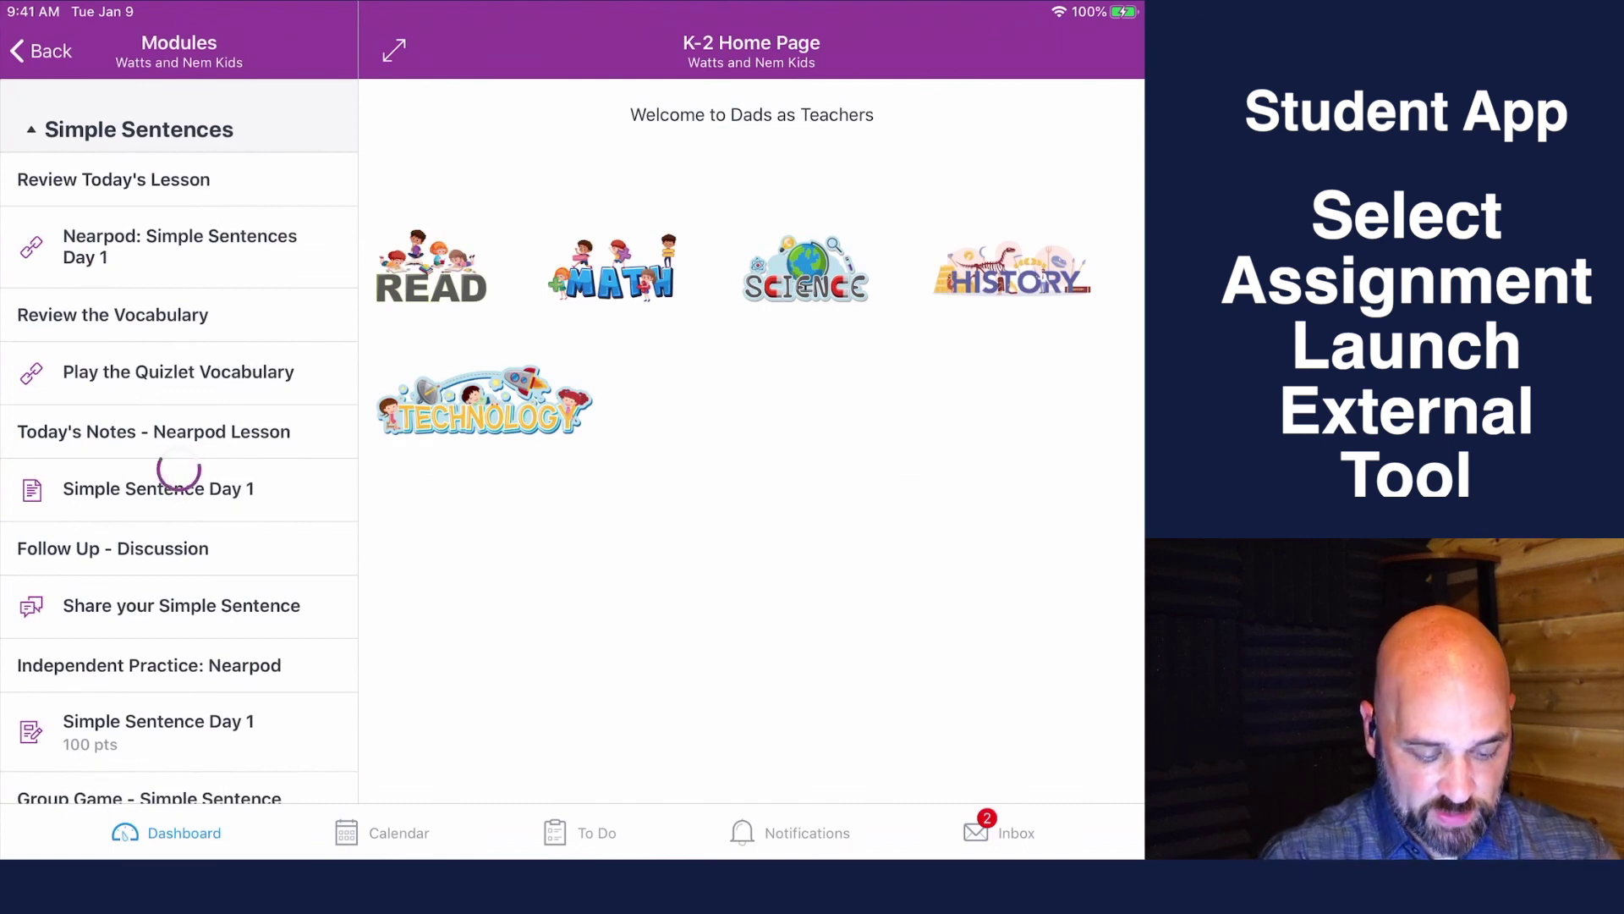
scroll(178, 467, down, 3)
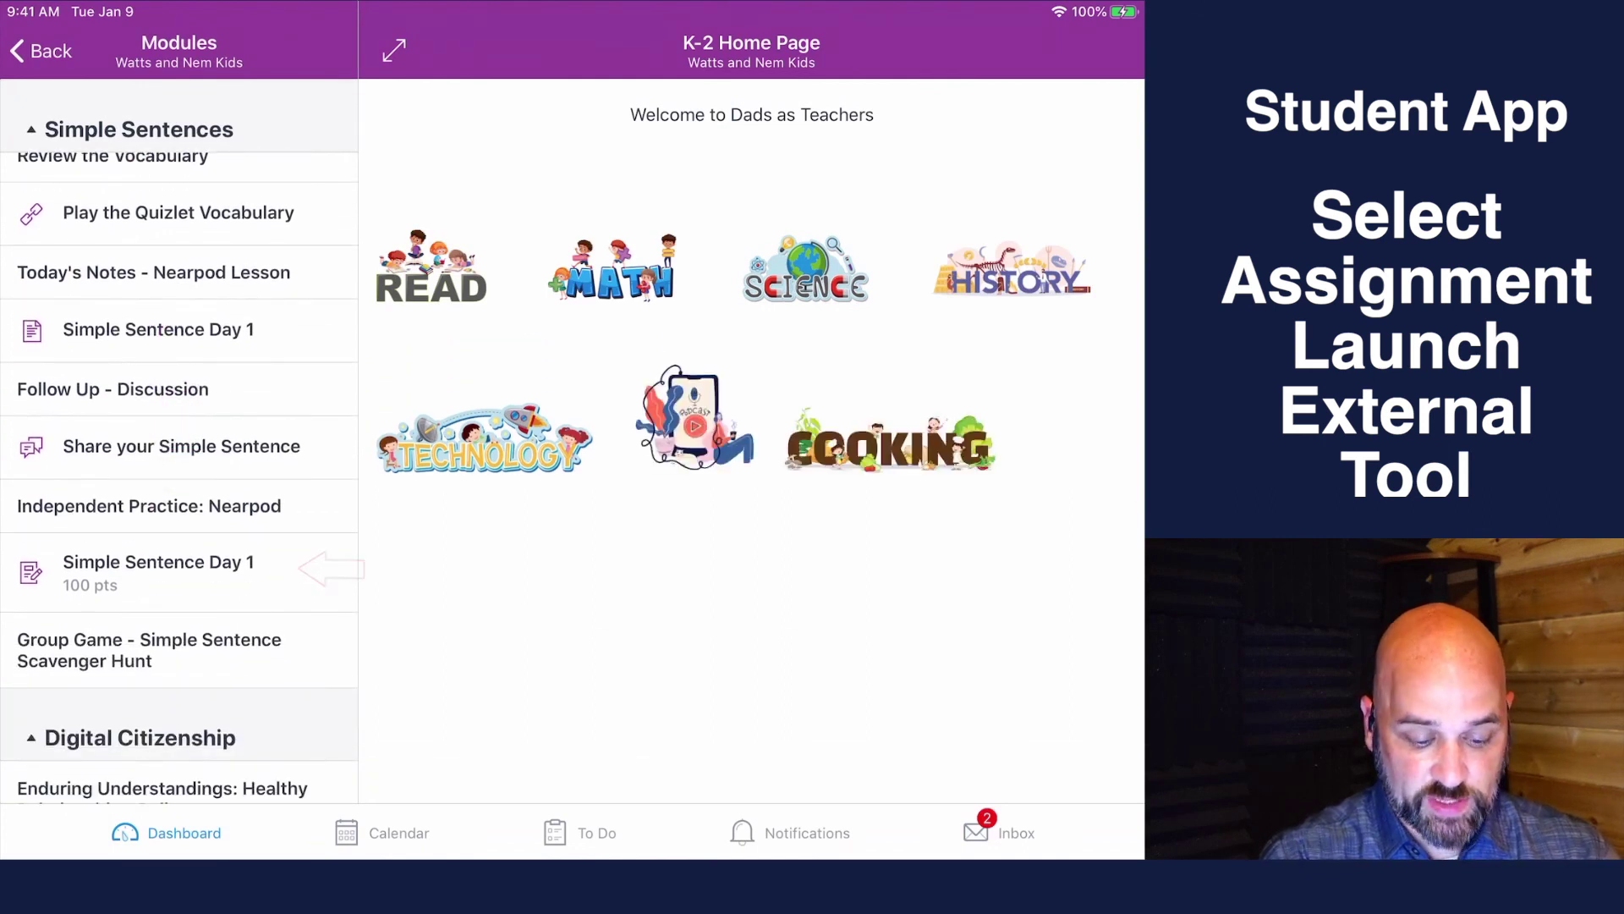
click(159, 571)
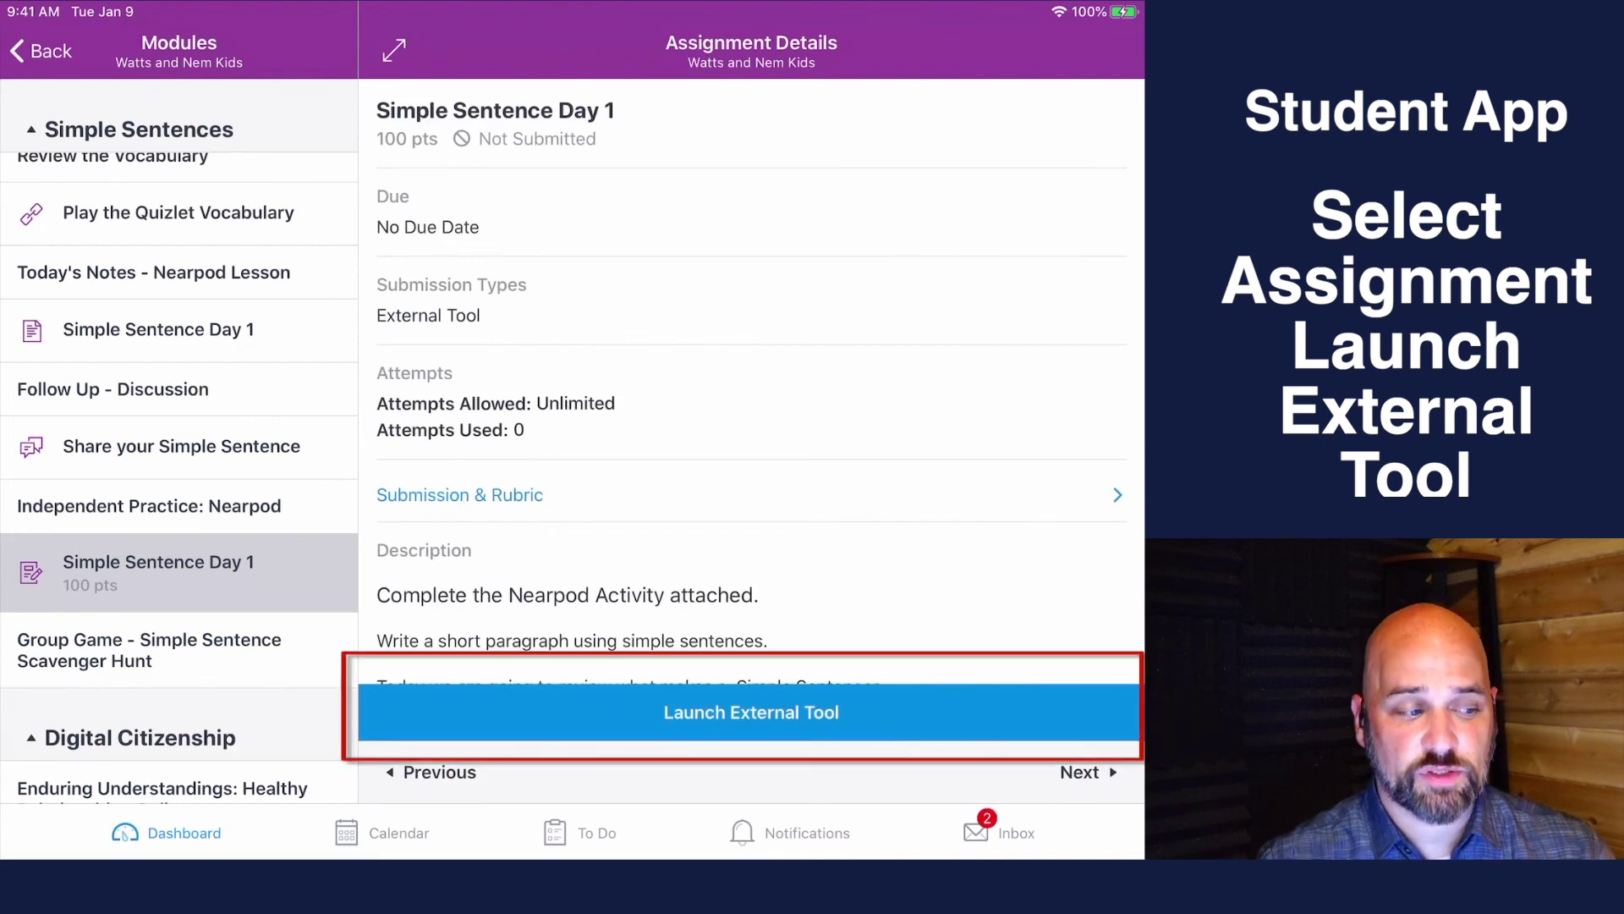
click(751, 712)
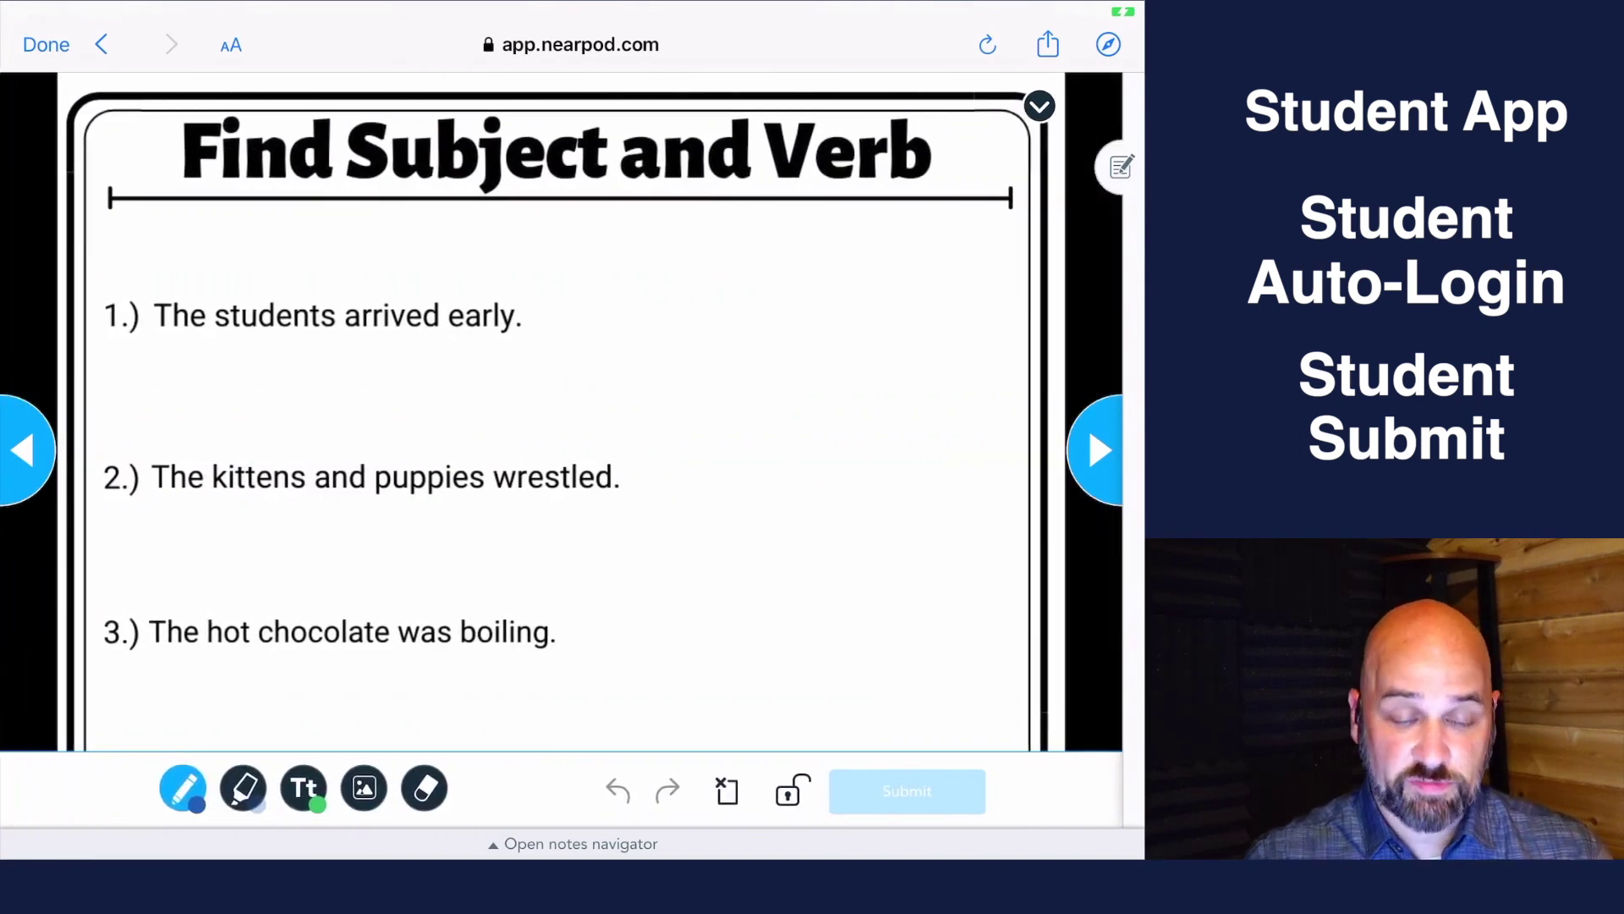
Mark S and V over subjects and verbs in all three sentences, submit, and close the lesson.
mouse_move(281, 215)
mouse_down()
mouse_move(301, 269)
mouse_move(230, 296)
mouse_up()
drag(362, 230, 423, 215)
mouse_move(283, 382)
mouse_down()
mouse_move(296, 393)
mouse_move(254, 448)
mouse_up()
drag(421, 386, 411, 448)
drag(555, 439, 595, 383)
mouse_move(373, 529)
mouse_down()
mouse_move(313, 533)
mouse_move(321, 582)
mouse_move(441, 531)
mouse_up()
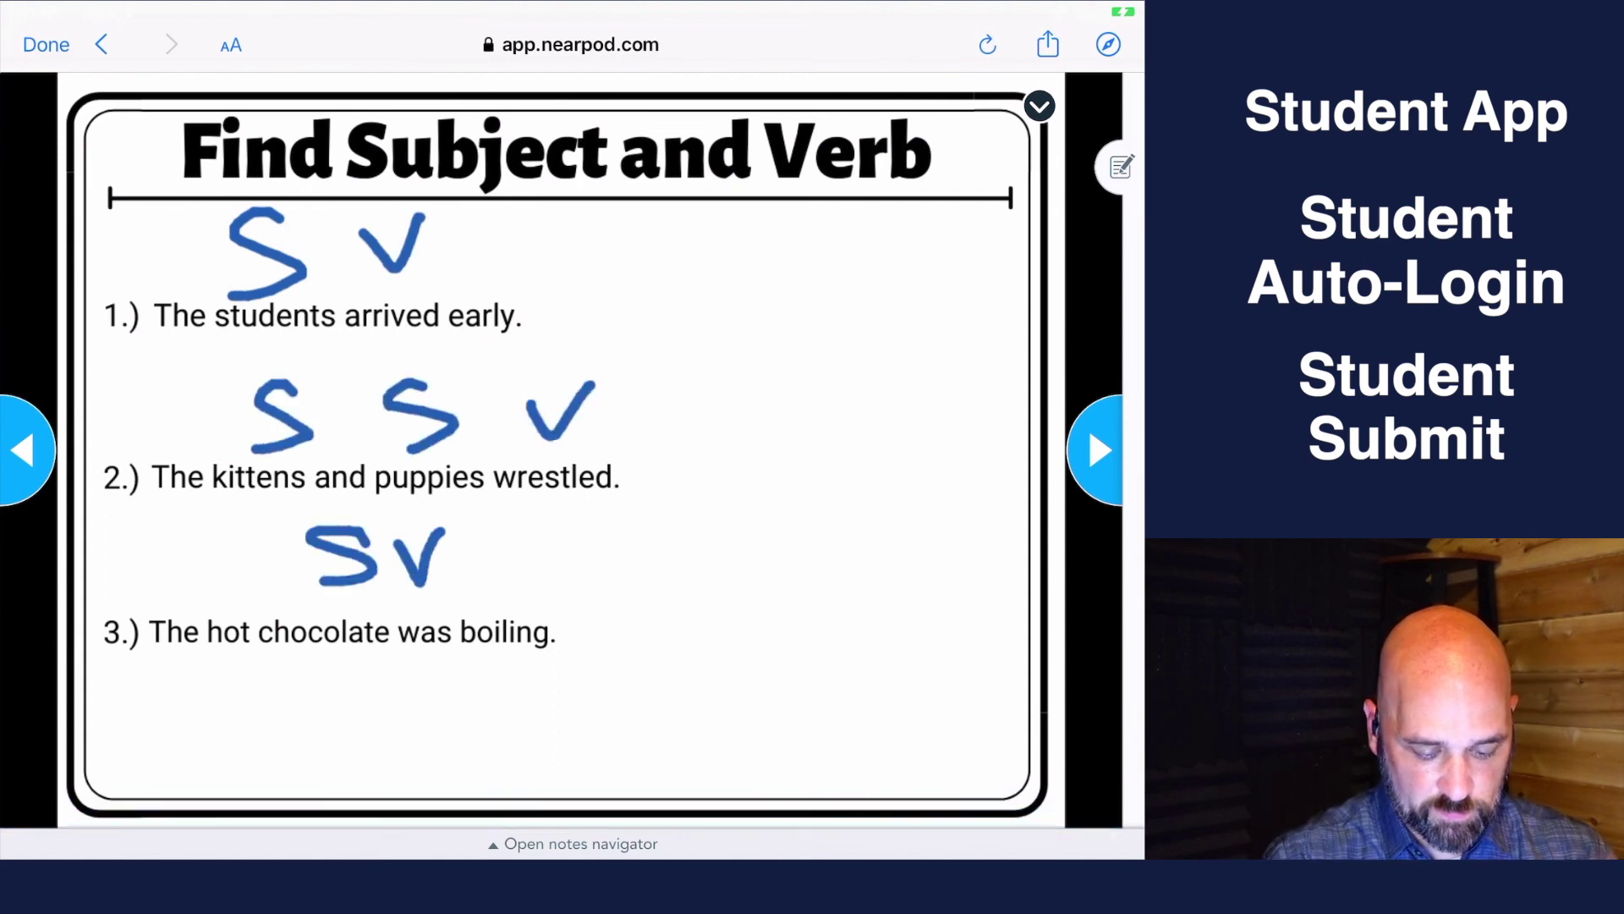
click(1096, 450)
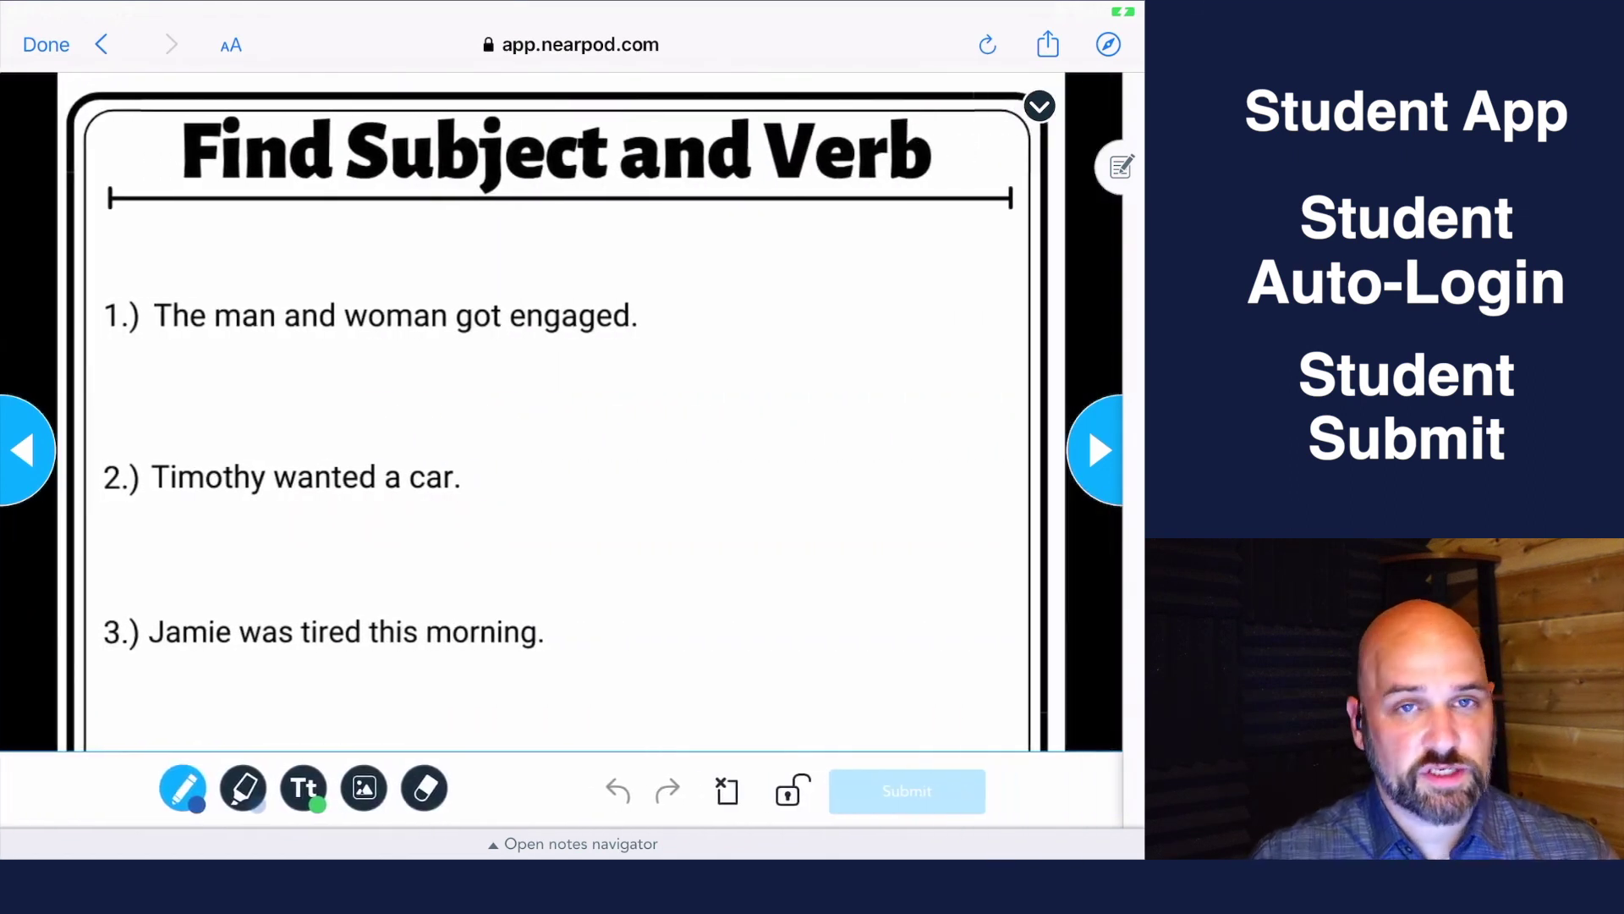
click(46, 44)
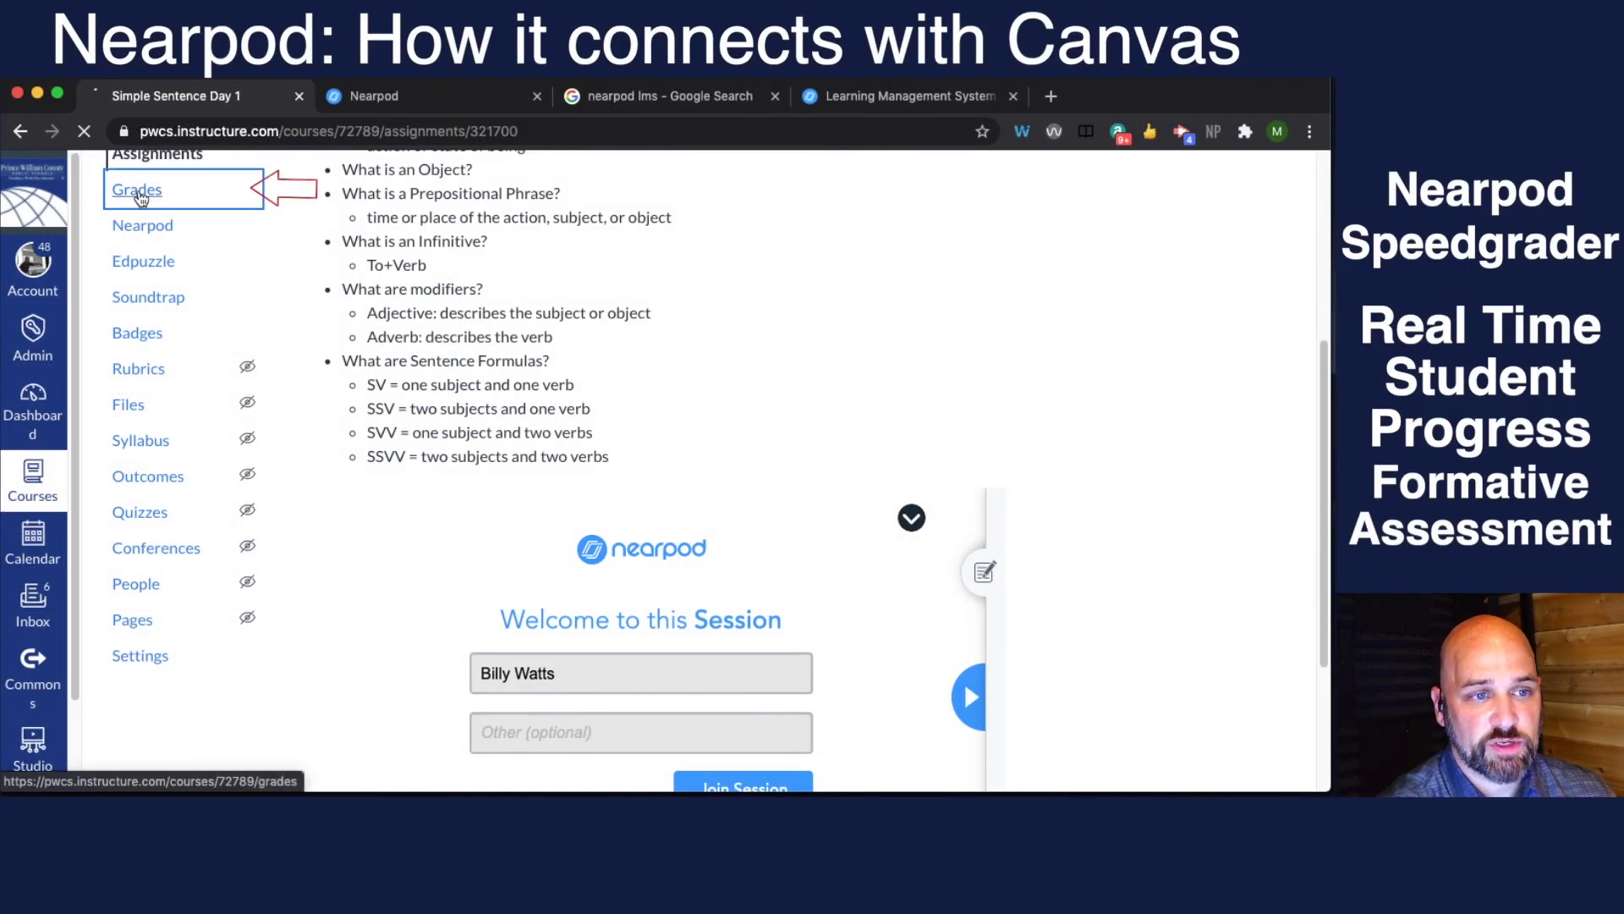
Open the Gradebook and the student's Simple Sentence Day 1 grade details.
click(173, 187)
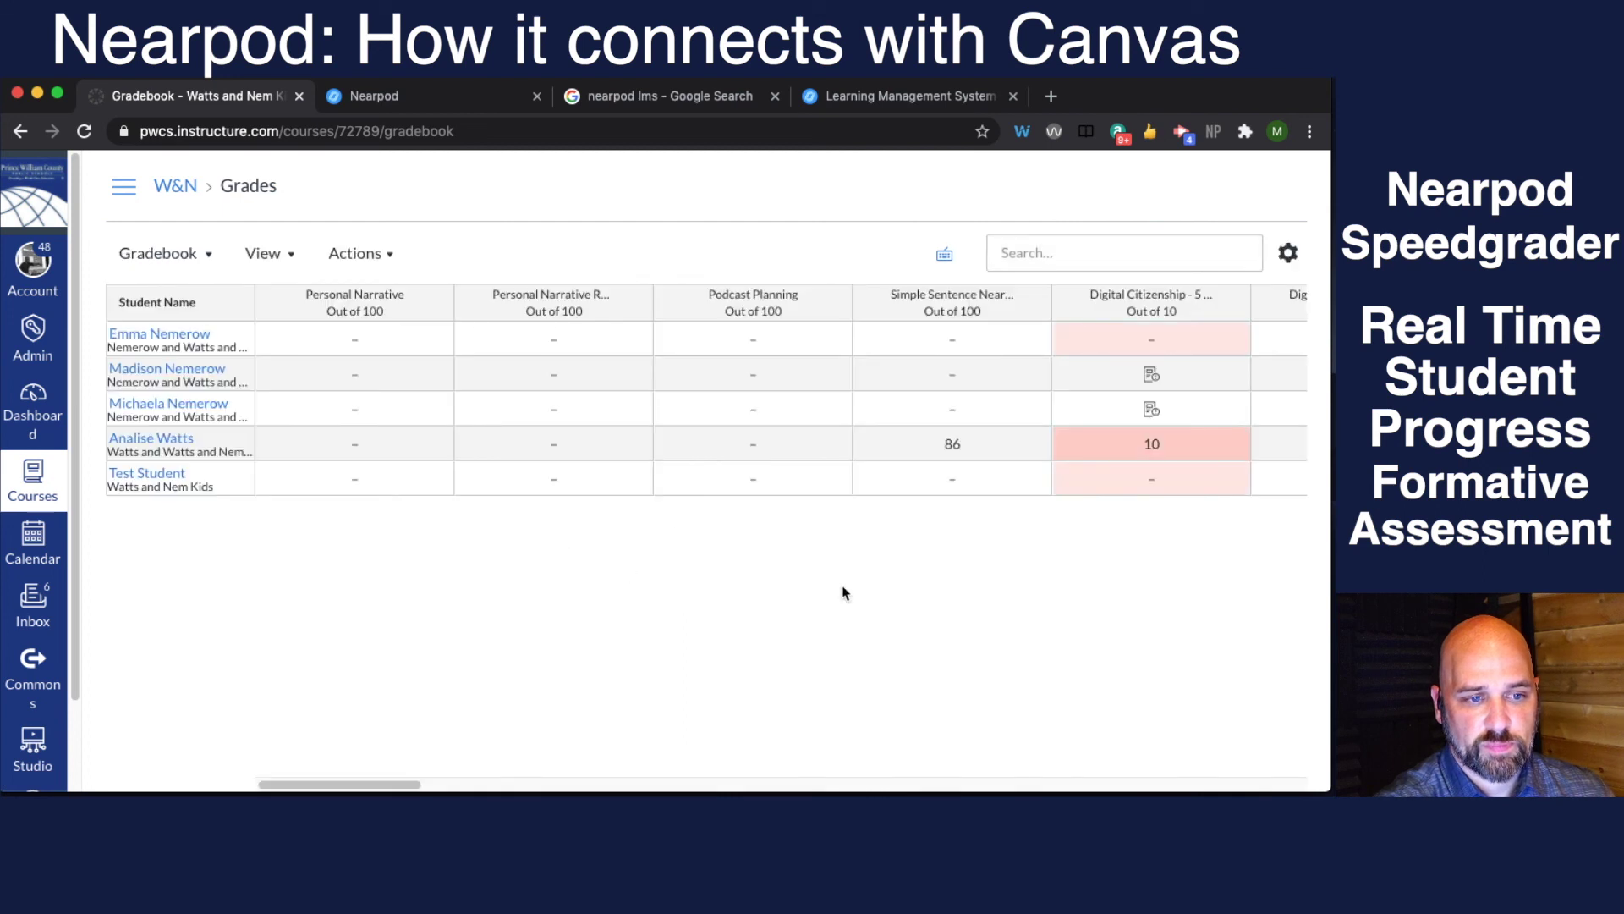
drag(414, 785, 777, 794)
click(908, 441)
click(911, 449)
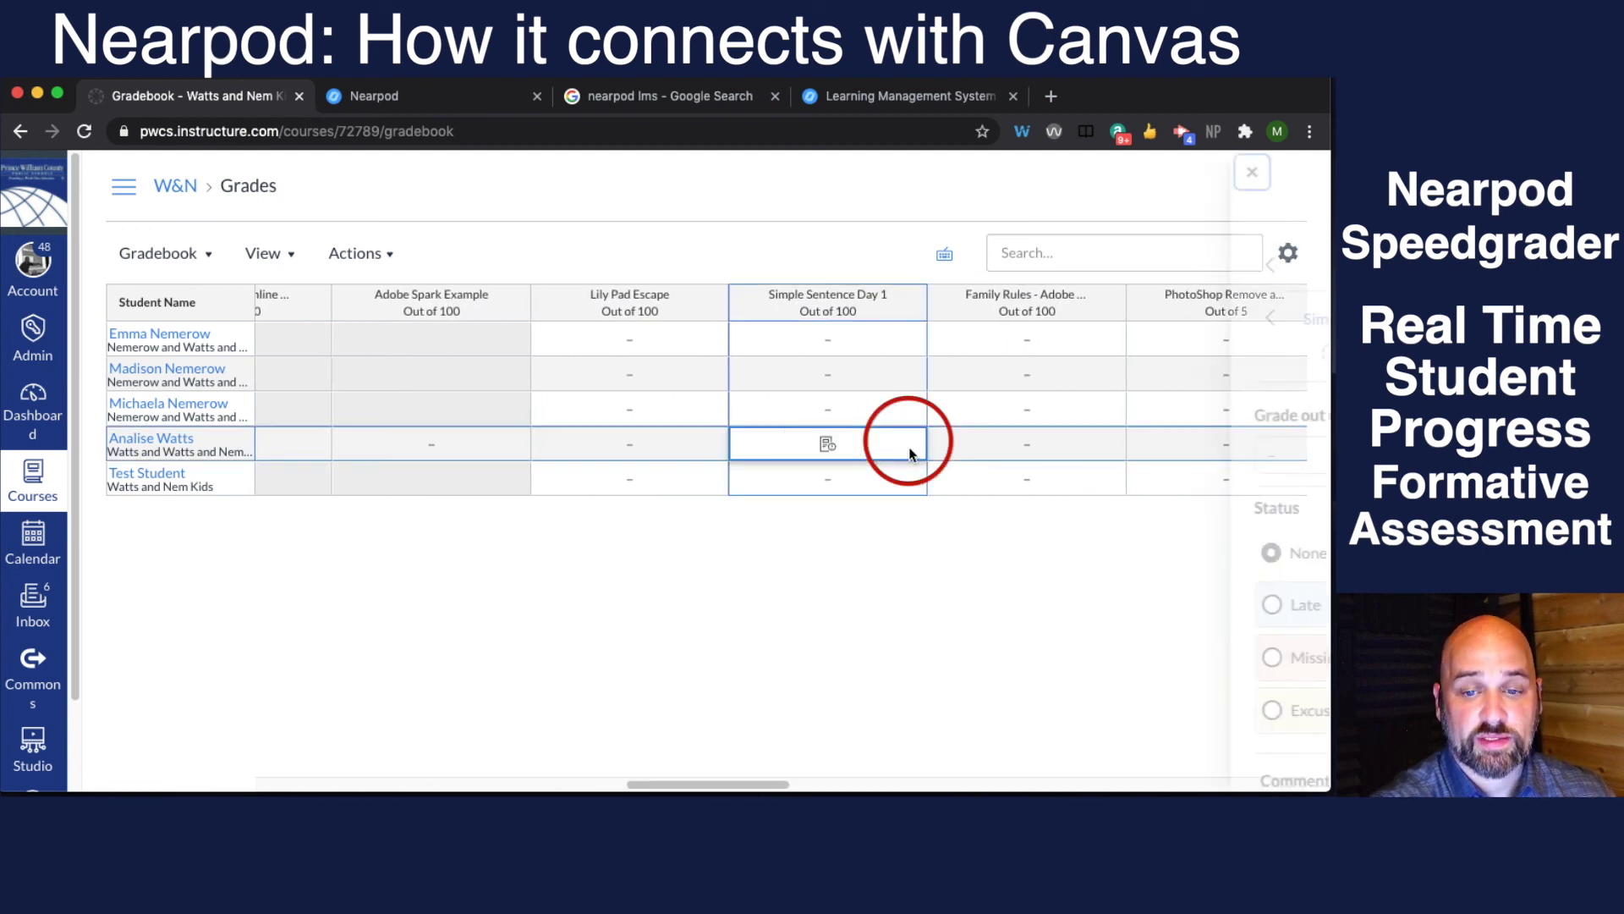
Review the student's Nearpod report in SpeedGrader, then return to the Gradebook and Dashboard.
click(1134, 356)
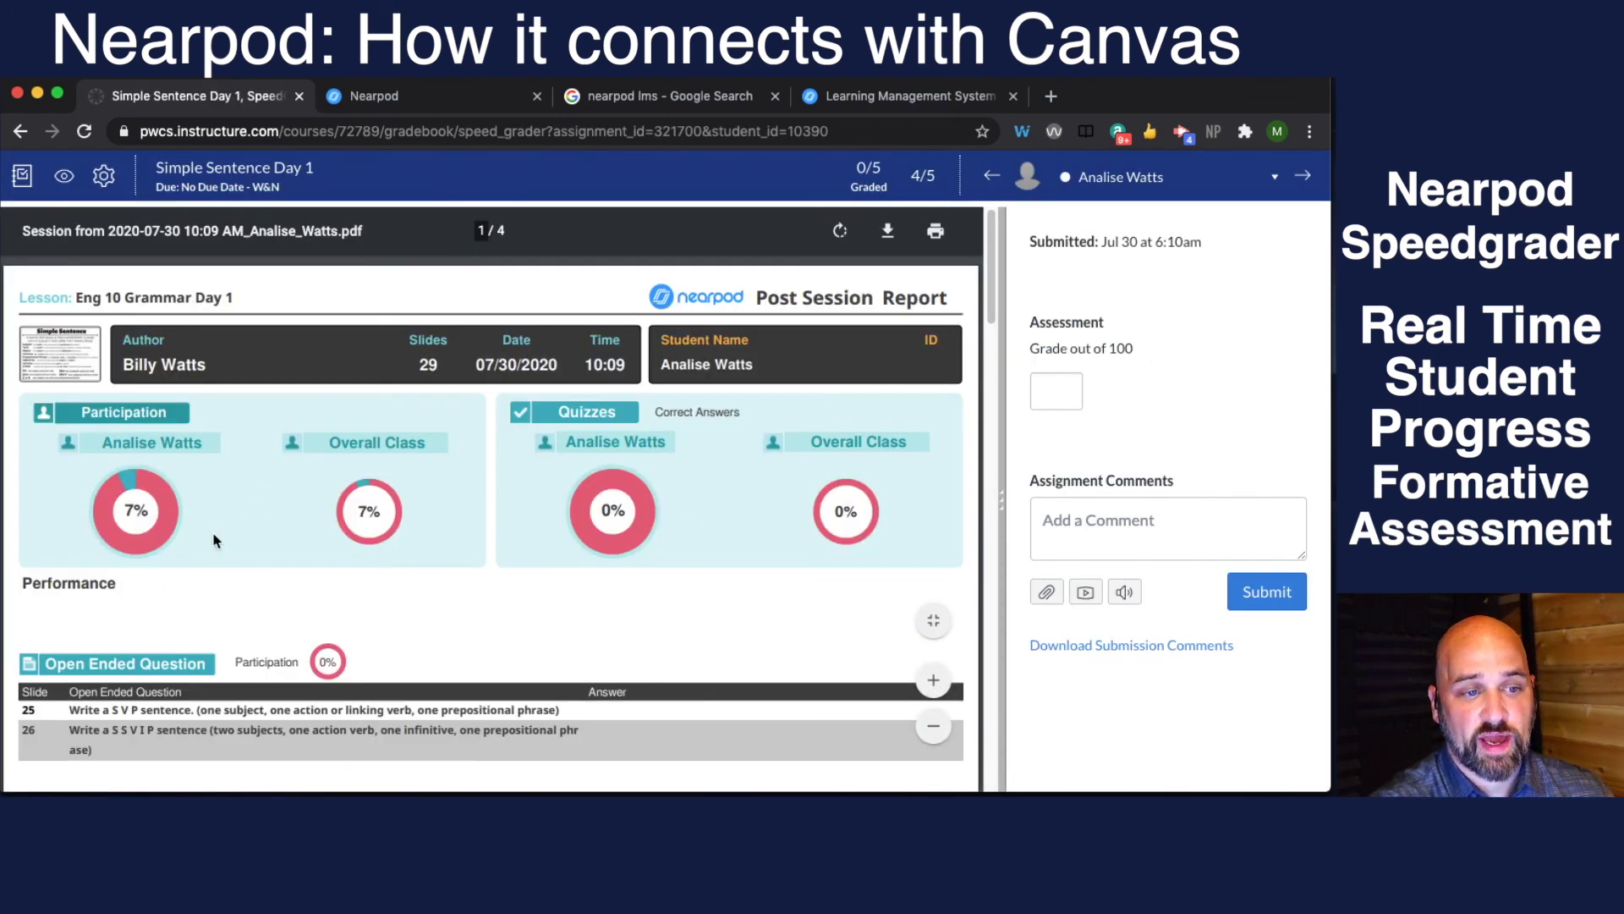
scroll(214, 540, down, 15)
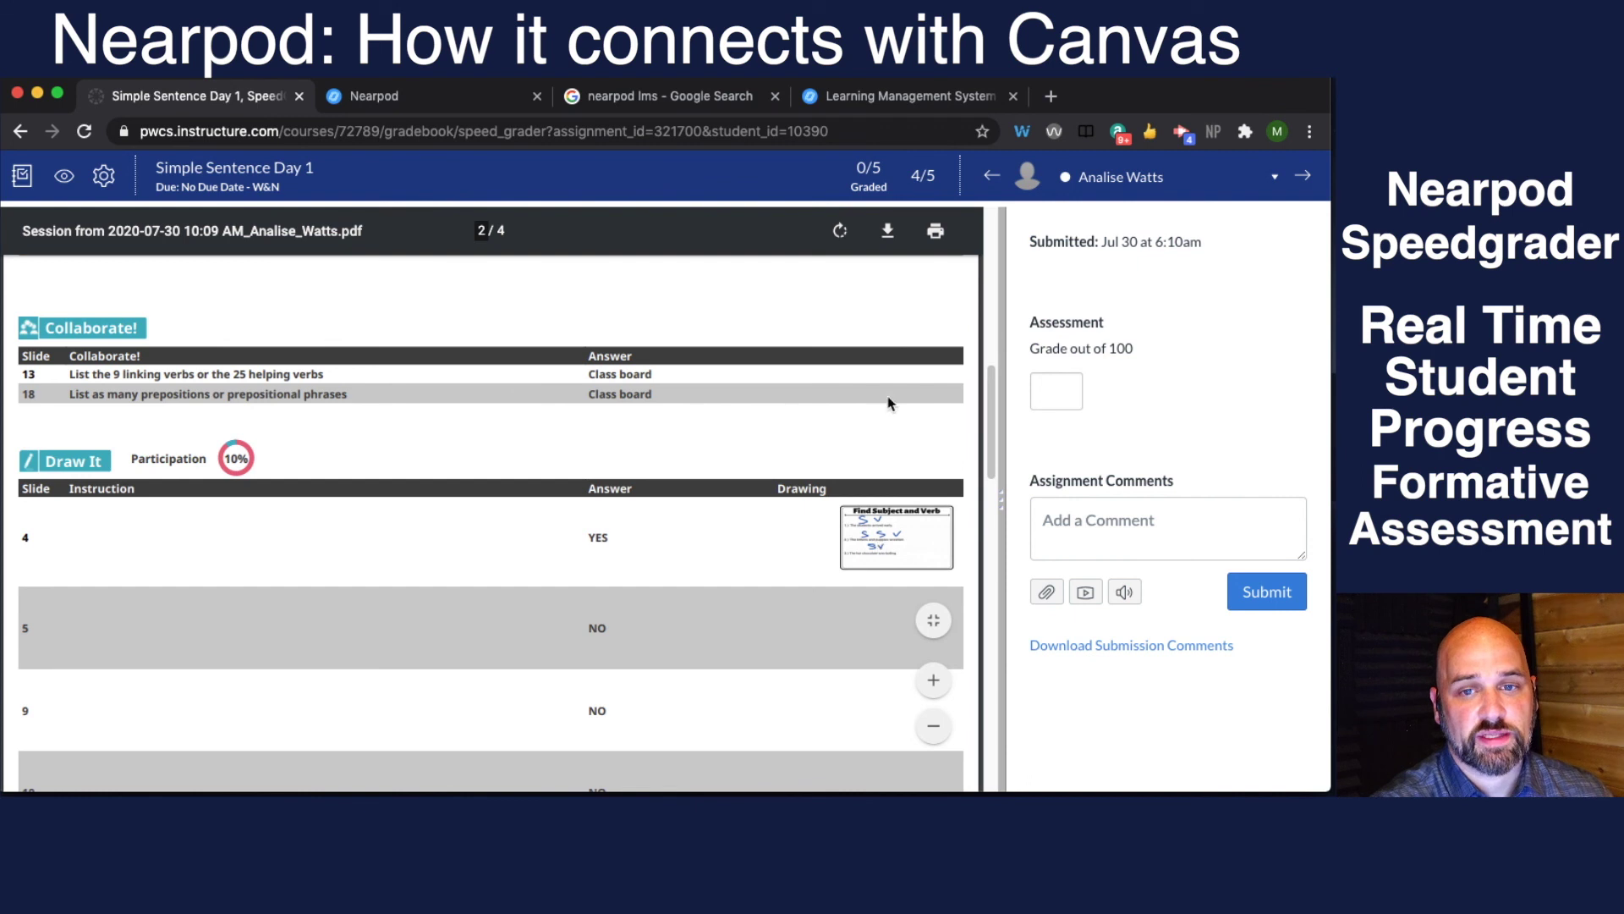
scroll(881, 375, up, 10)
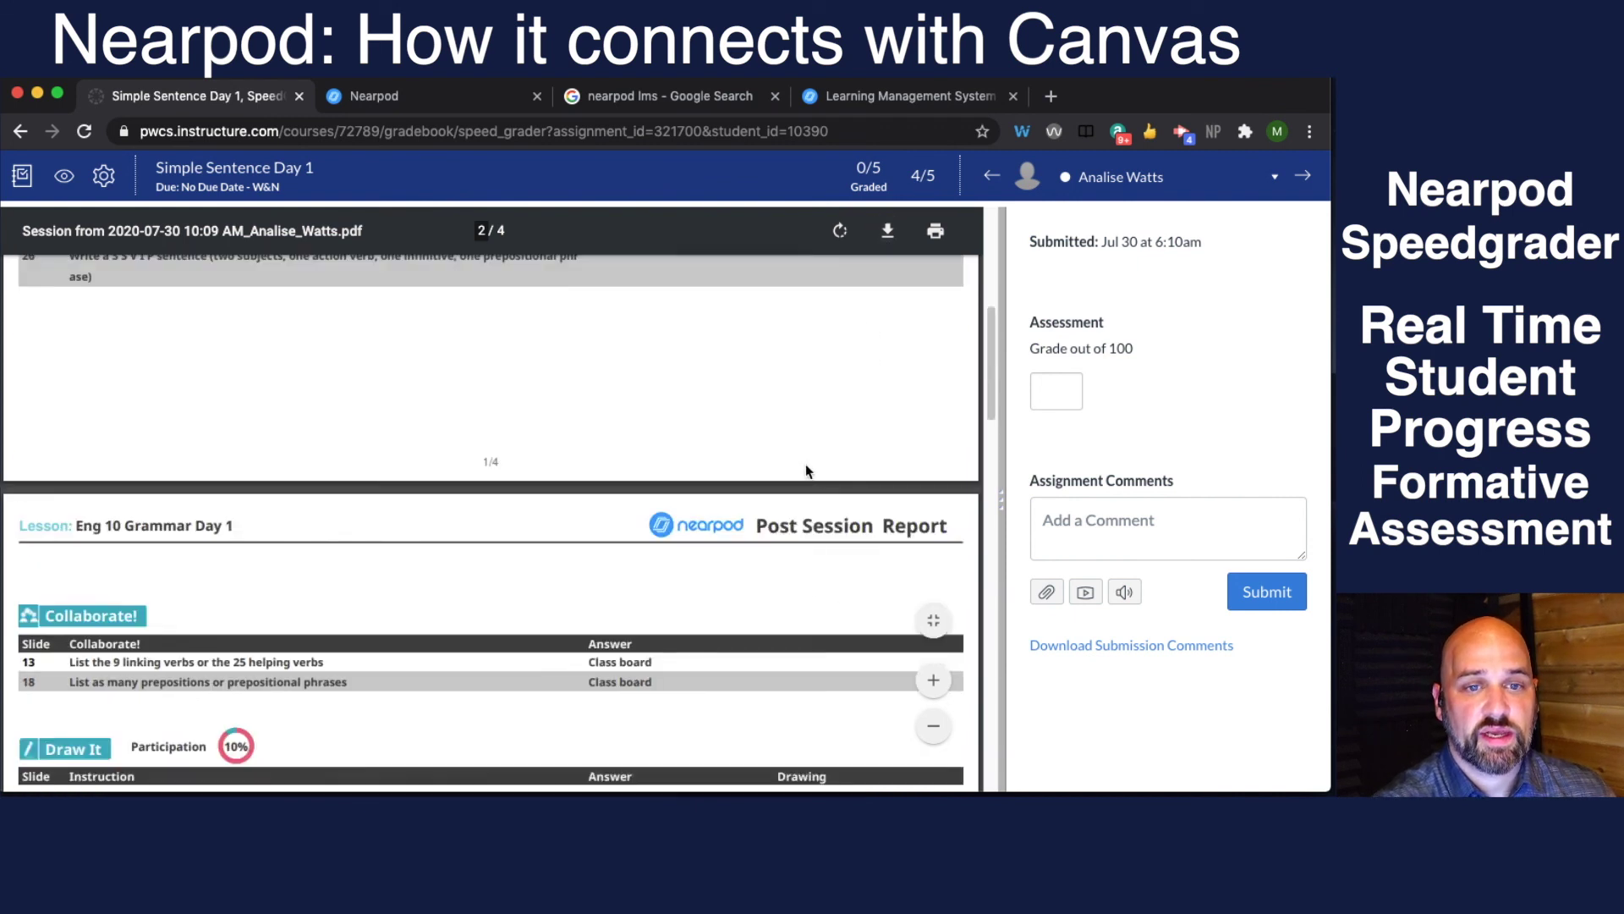
click(25, 181)
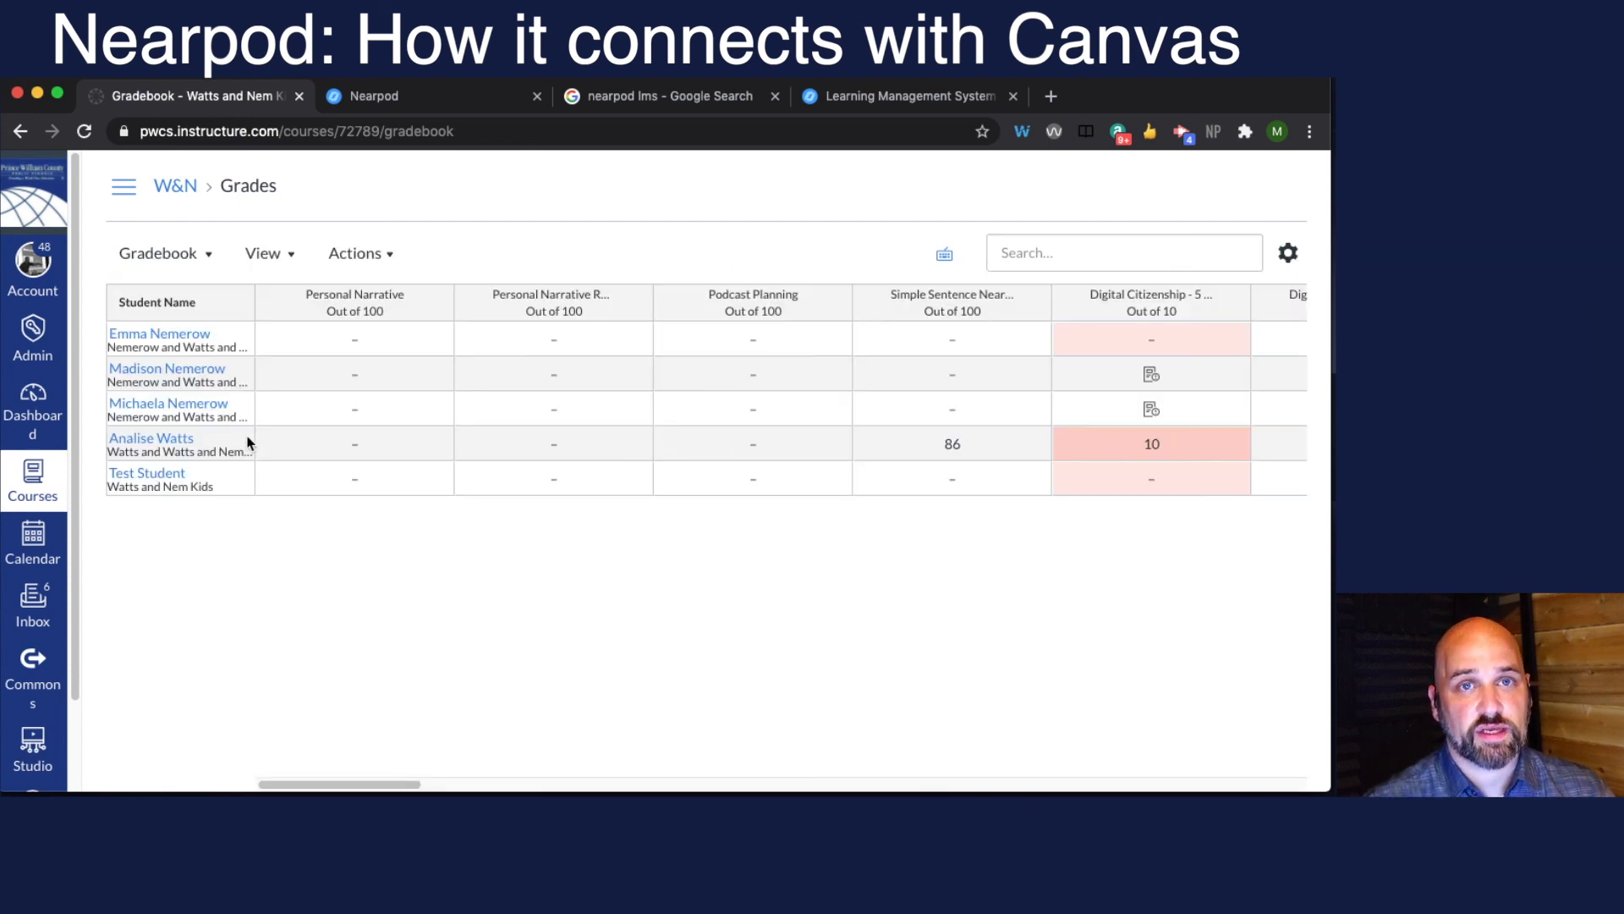
click(50, 421)
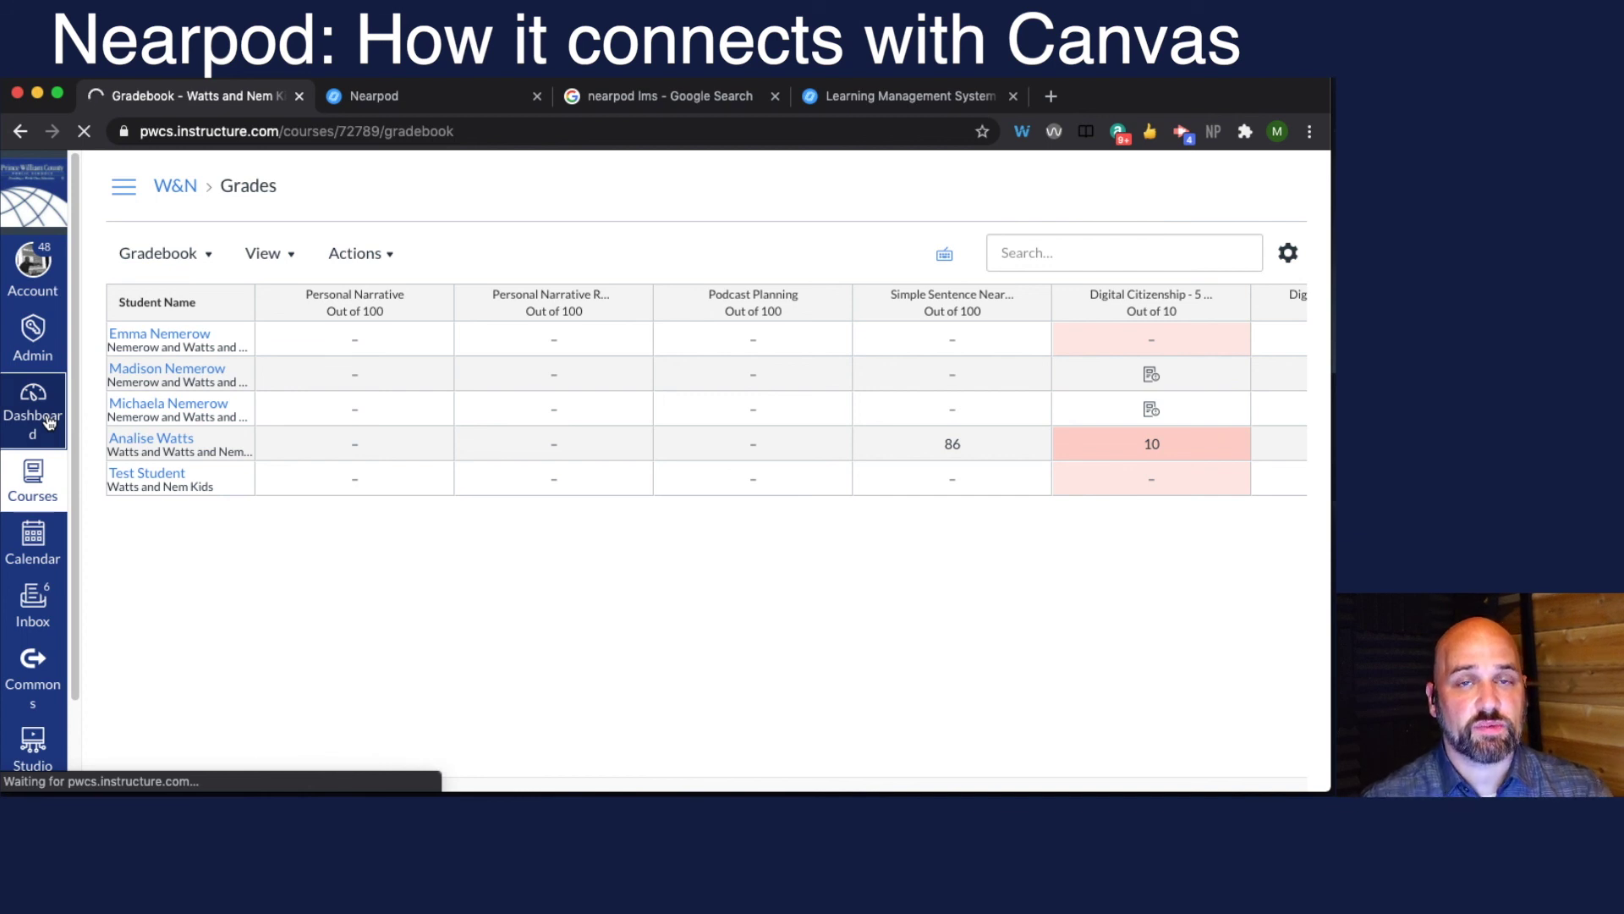